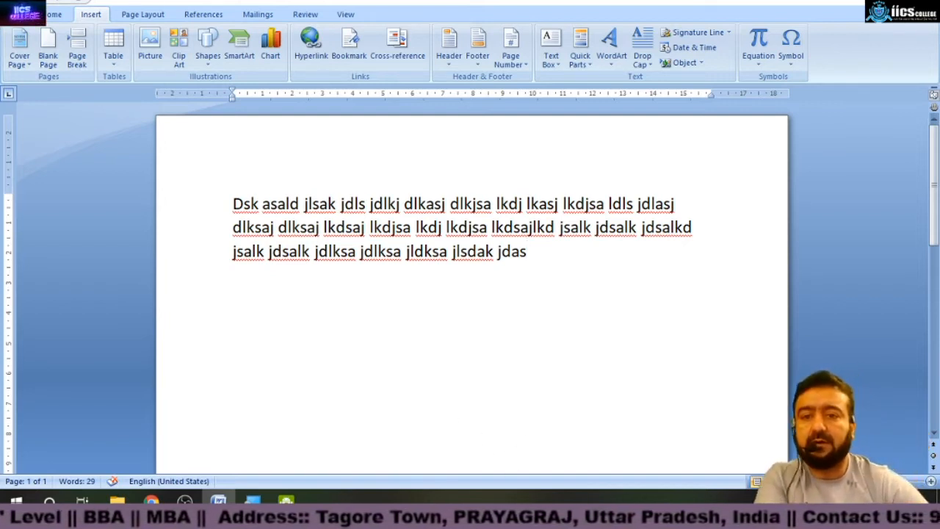
Insert the Motion cover page and undo the insertion.
click(53, 16)
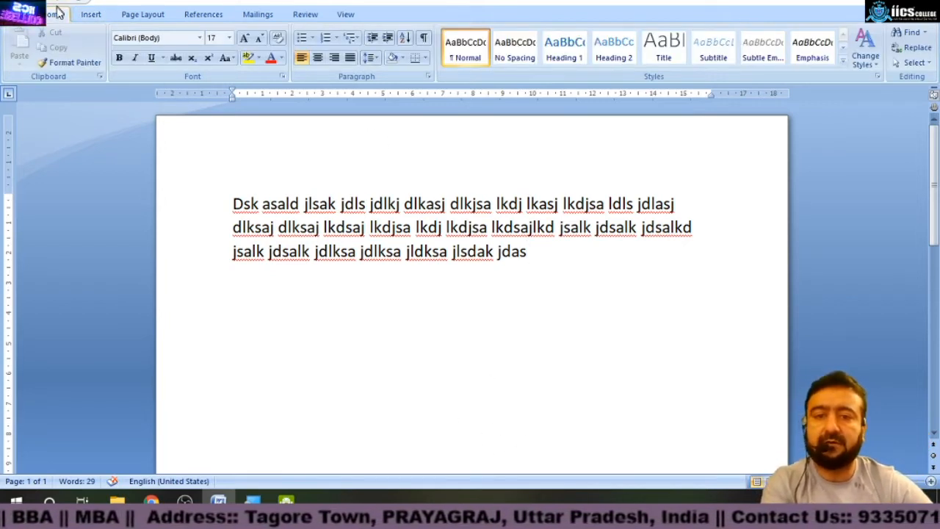
click(89, 16)
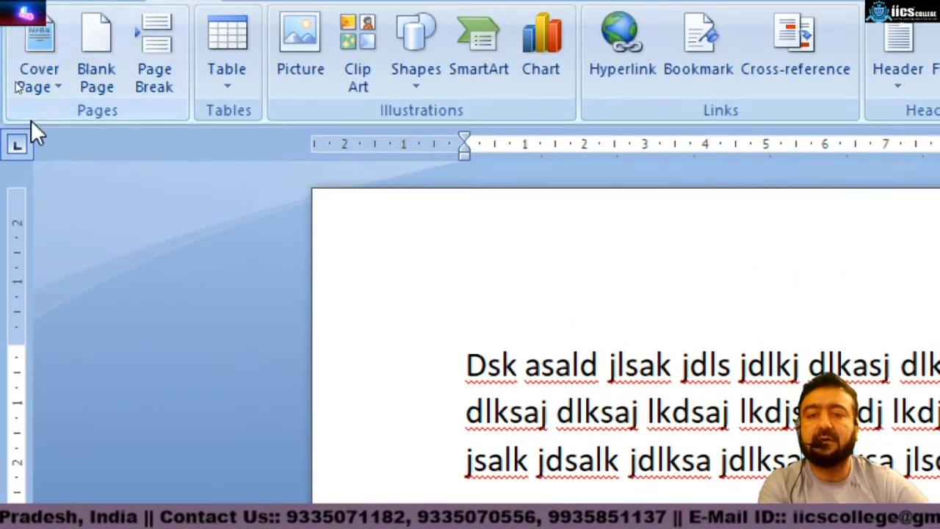
click(36, 82)
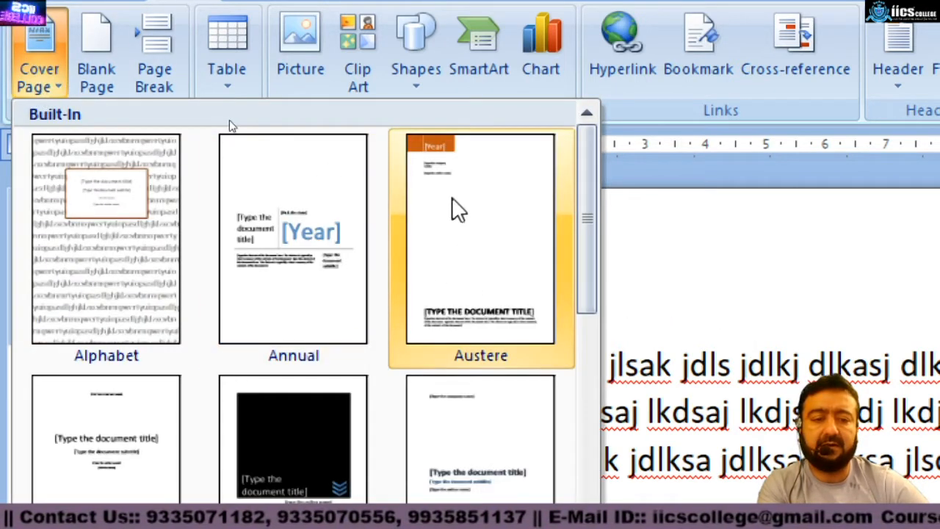
drag(586, 178, 575, 378)
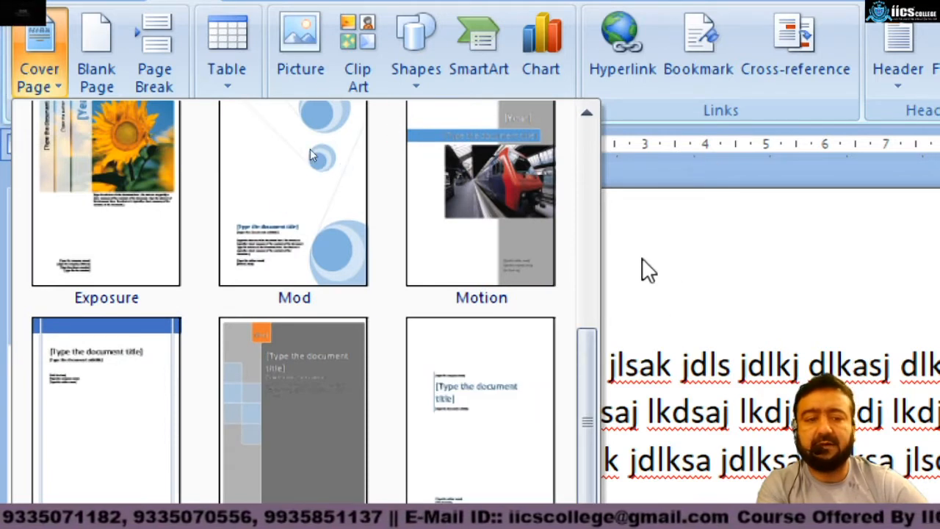
click(443, 207)
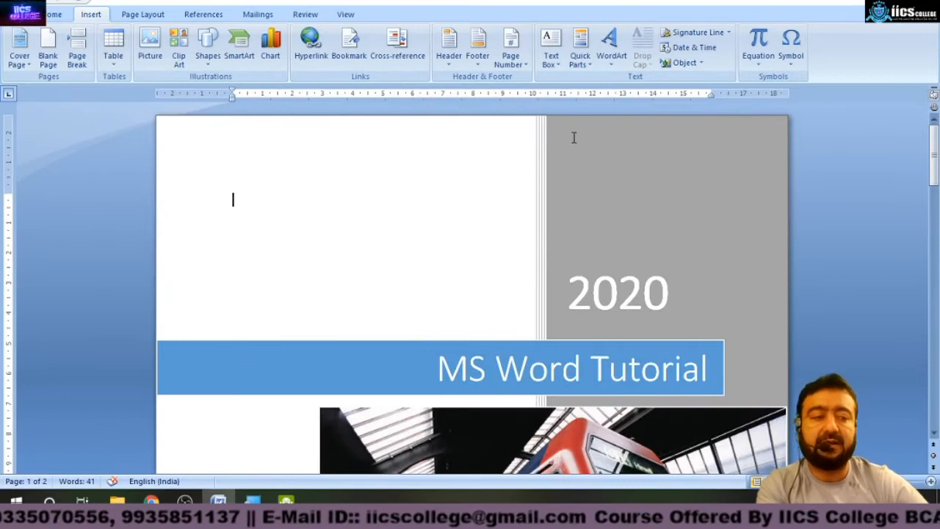
mouse_move(934, 180)
mouse_down()
mouse_move(934, 309)
mouse_move(932, 171)
mouse_up()
key(ctrl+z)
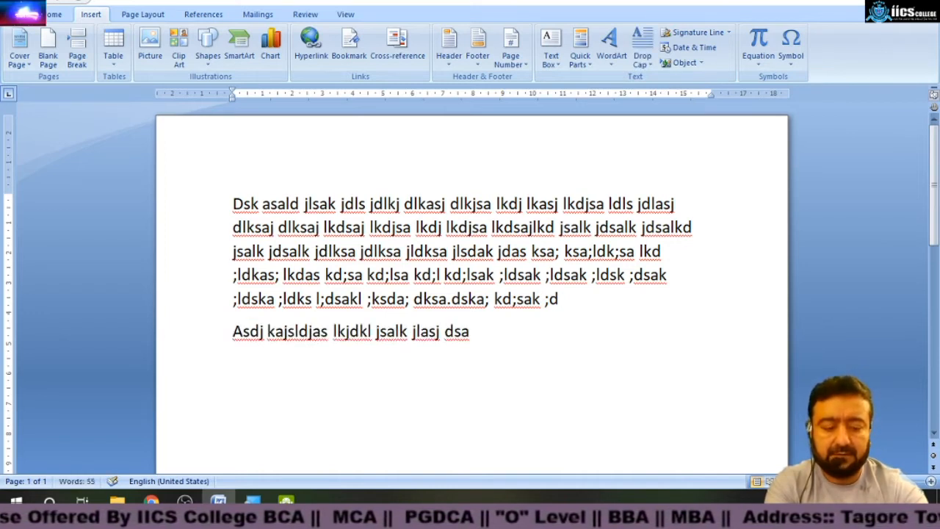
Extend the second paragraph with more sample text and paste a copy of the text at the document's end.
text(lkdsj ldksaj dlksaj .jasljd ljaslkd jaslk djlksa jdlsjdl jlkd jaslk jdsa jdsa jdsa)
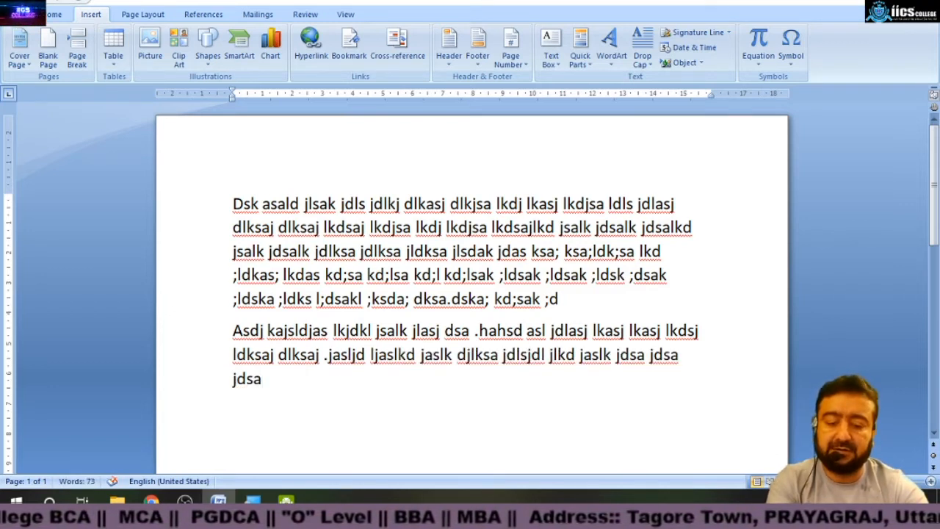
key(ctrl+a)
key(ctrl+c)
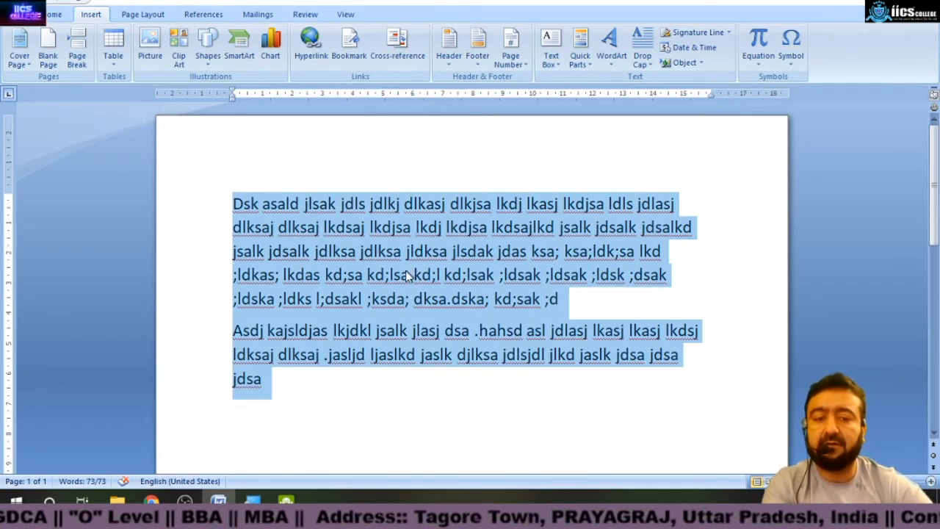
click(292, 400)
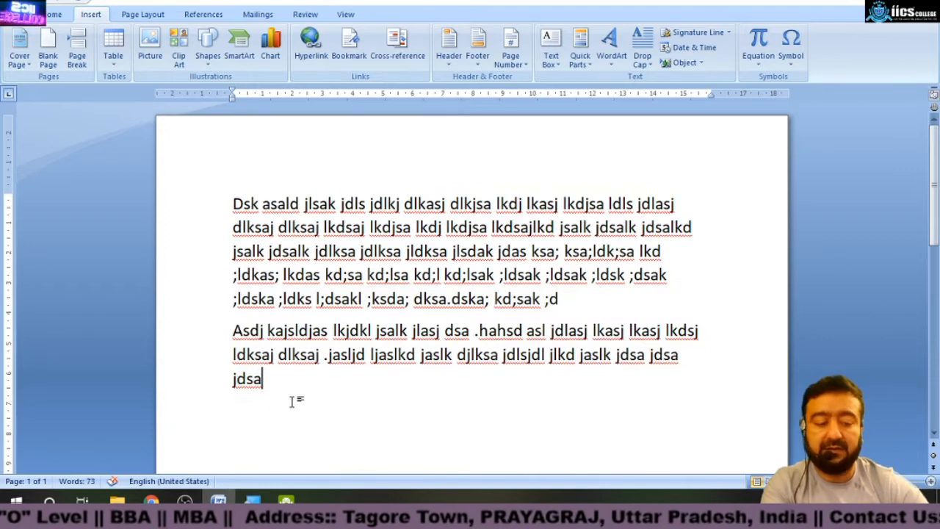
key(ctrl+v)
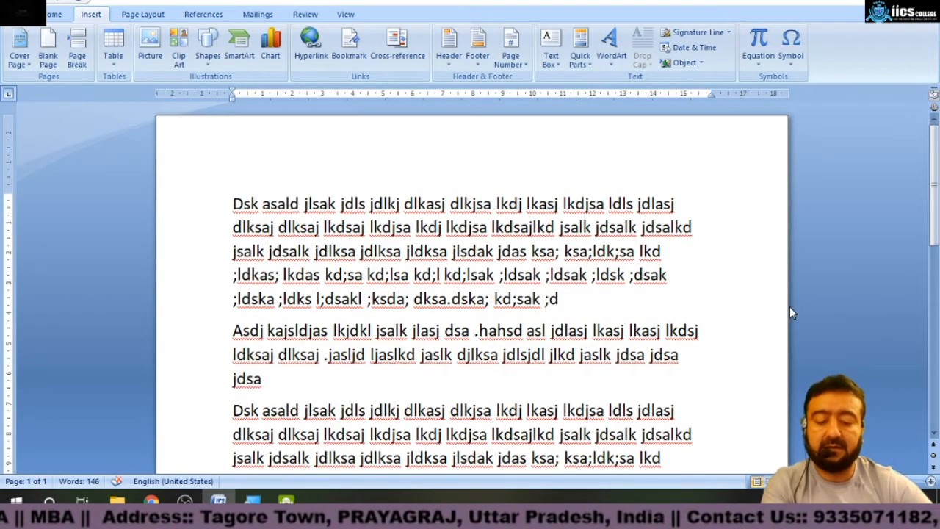
Scroll through the lengthened document to review the pasted text and dismiss the spelling message.
scroll(780, 315, down, 10)
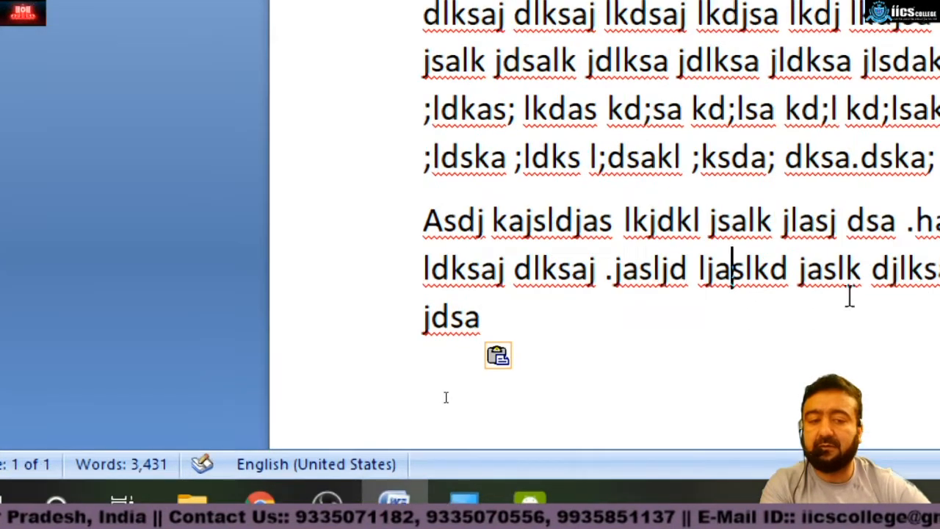
click(624, 329)
scroll(581, 347, down, 5)
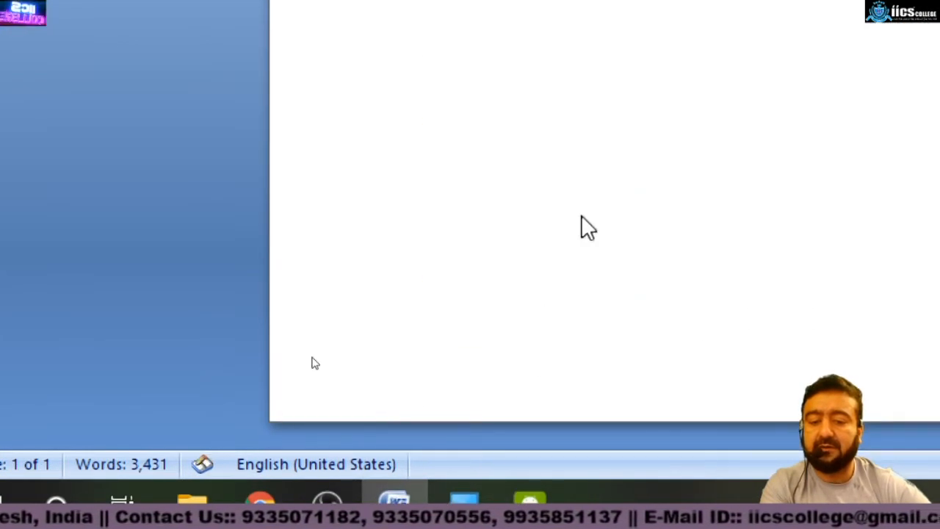
scroll(594, 214, up, 1)
scroll(594, 213, up, 15)
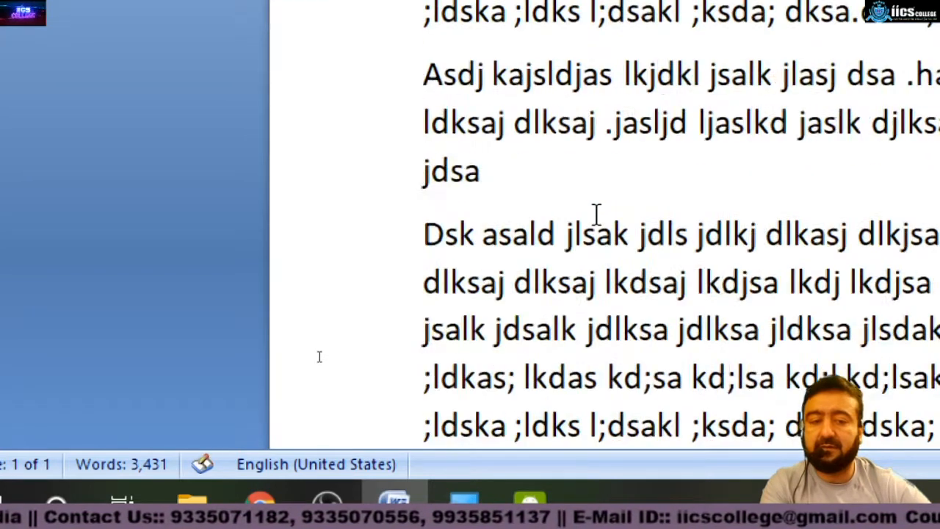
scroll(593, 213, down, 5)
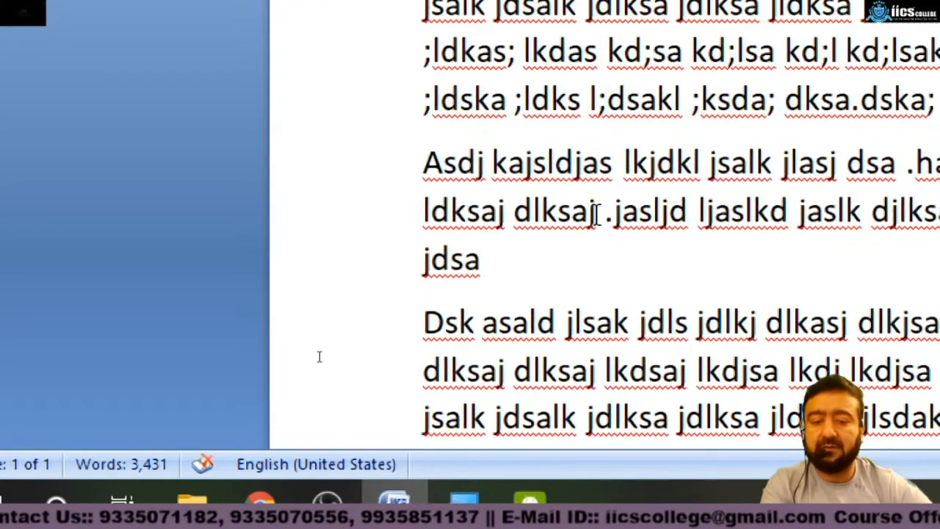
scroll(594, 210, down, 5)
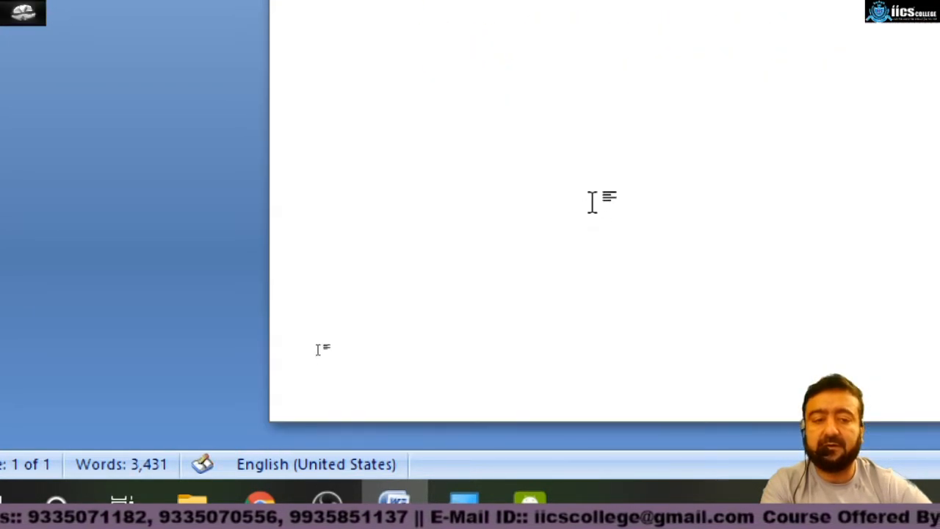
click(392, 296)
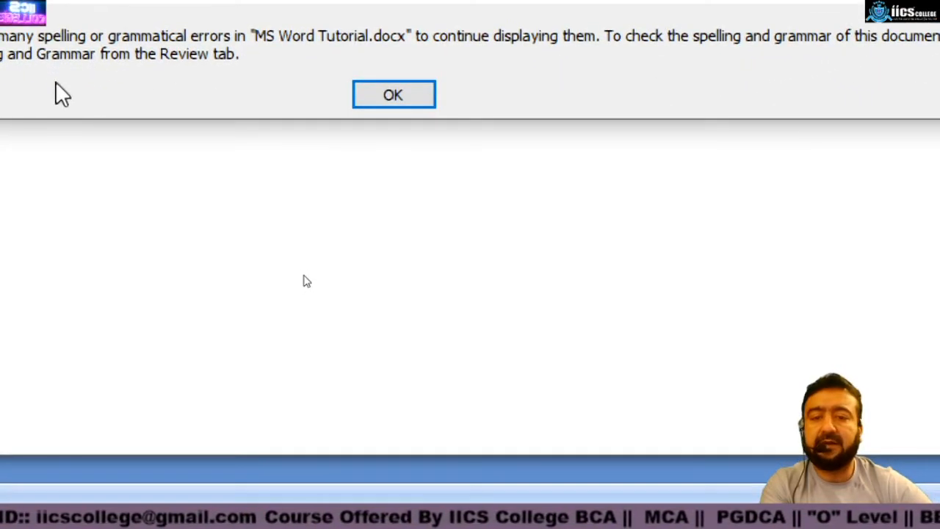
click(393, 96)
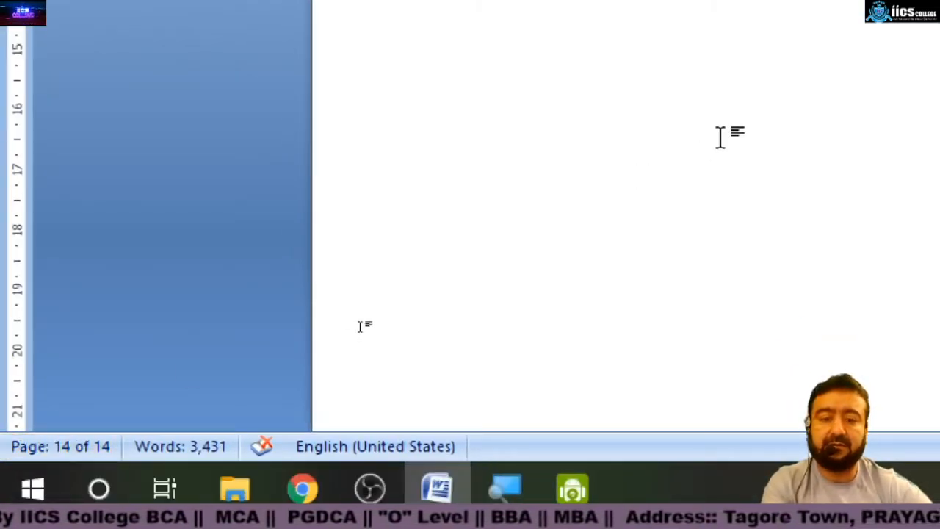
Scroll back to the start and zoom out to view the document's pages side by side.
scroll(719, 137, up, 5)
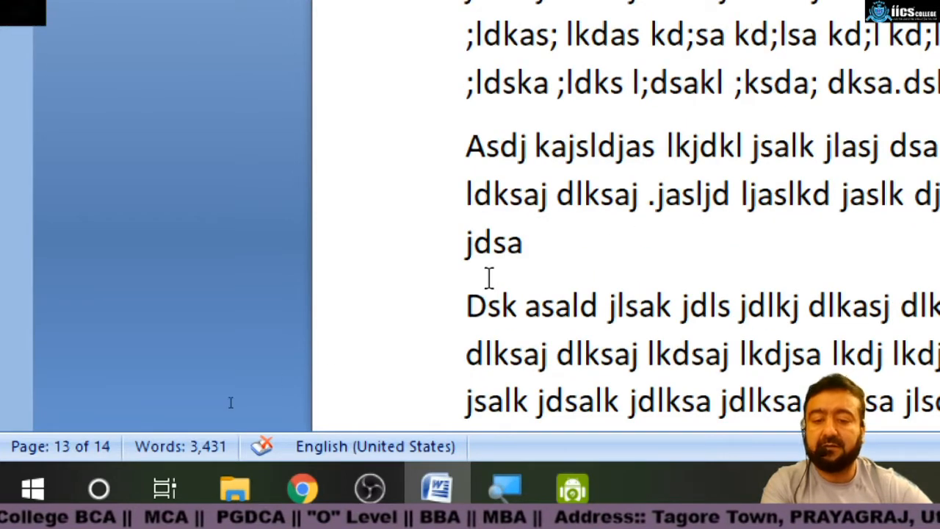
click(775, 128)
scroll(775, 127, down, 6)
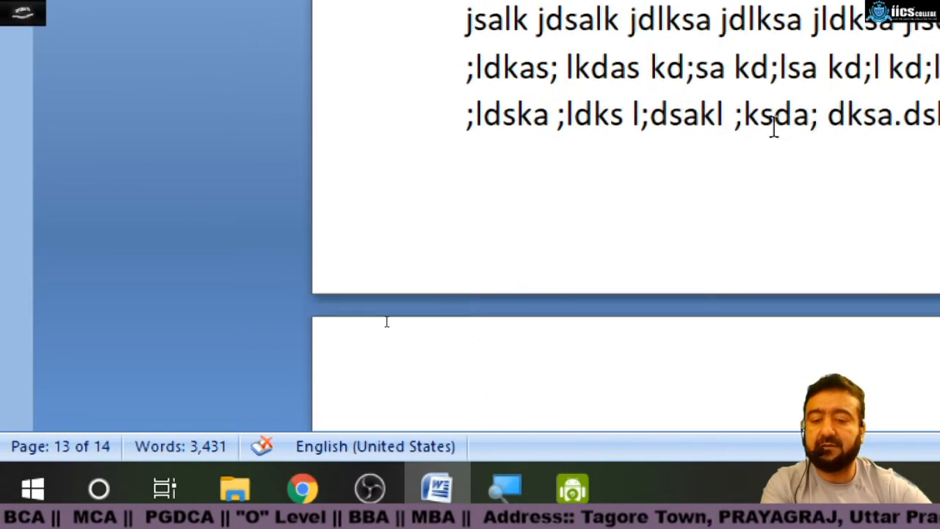
scroll(386, 320, down, 5)
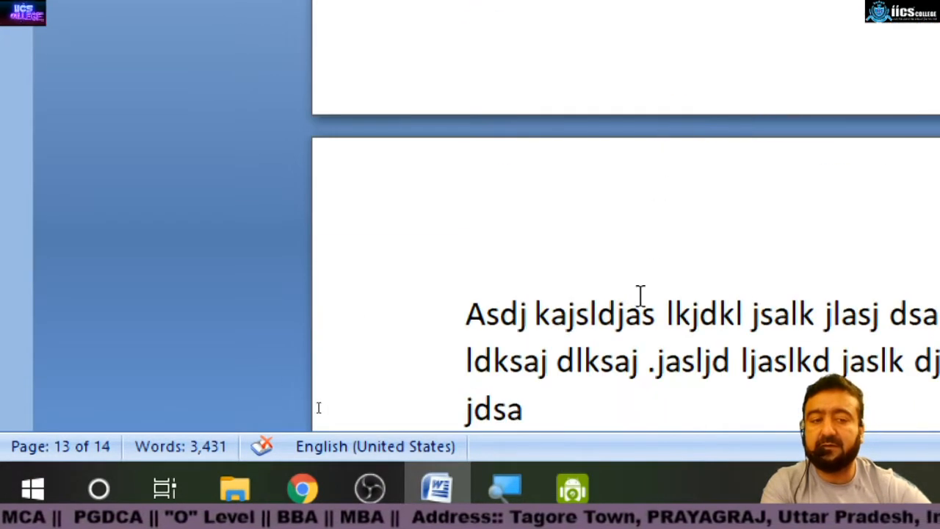
click(644, 315)
click(602, 359)
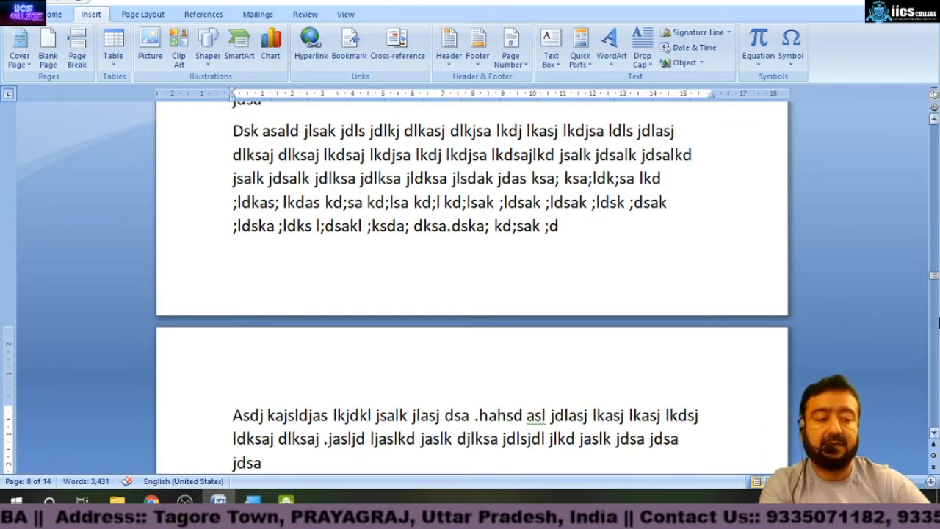
drag(934, 277, 934, 123)
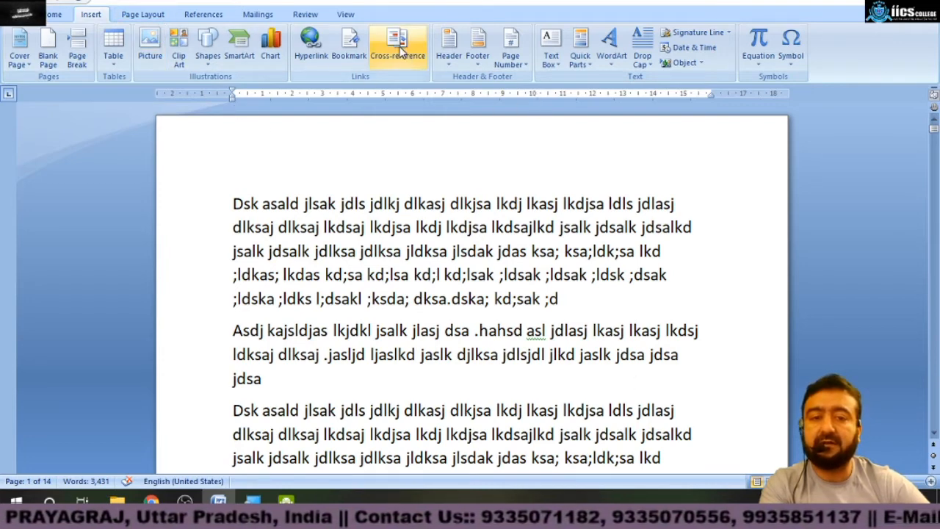
ctrl+scroll(733, 143, down, 5)
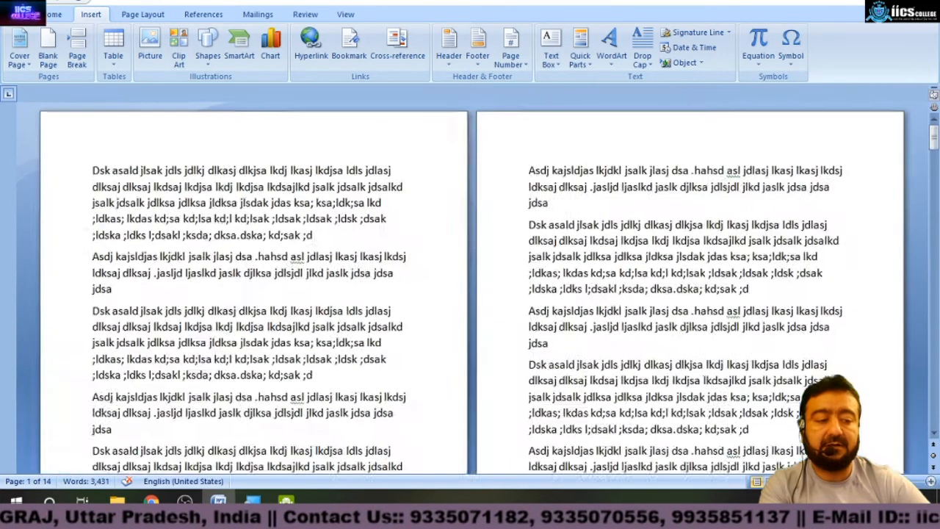
ctrl+scroll(732, 143, down, 2)
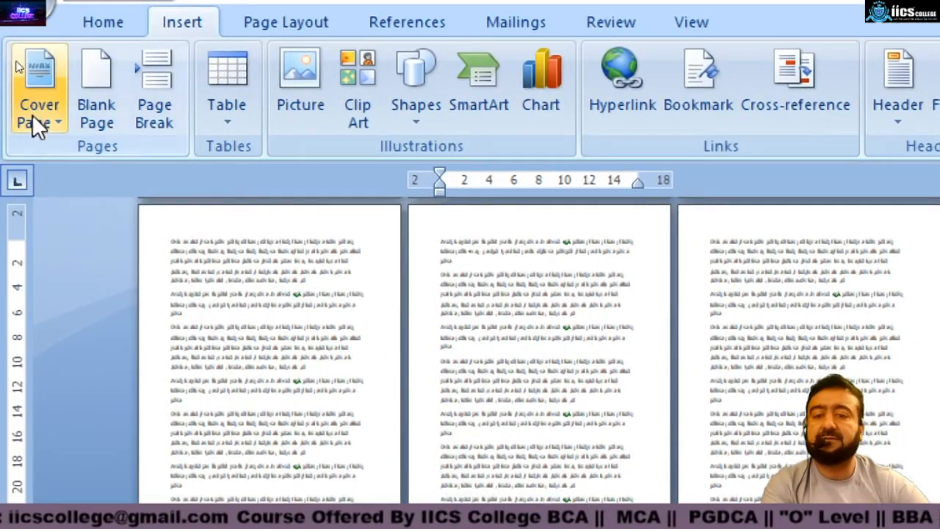
Insert the Motion cover page at the start of the document.
click(32, 113)
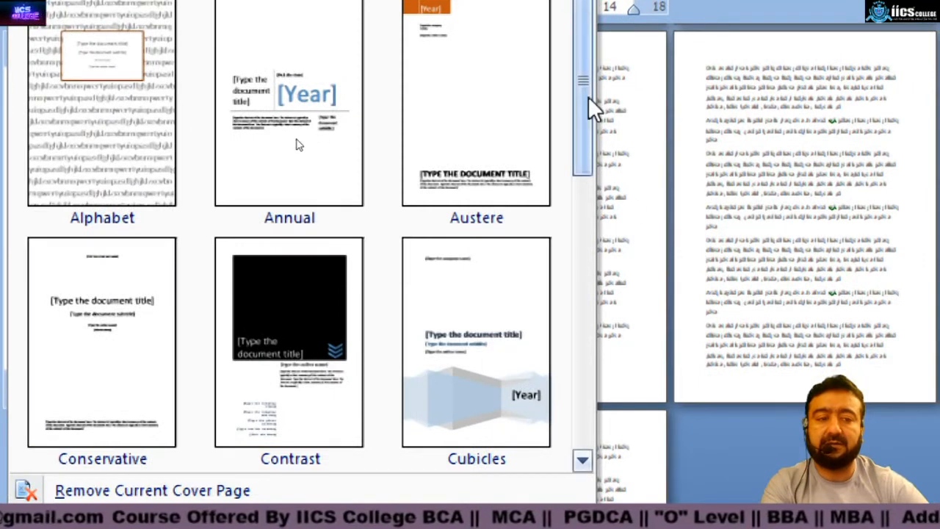
drag(588, 119, 560, 353)
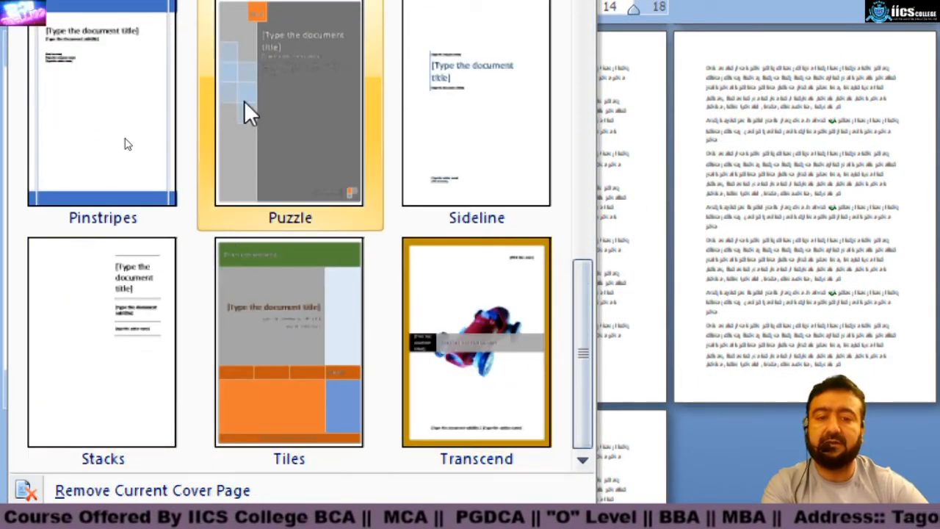
drag(591, 336, 632, 188)
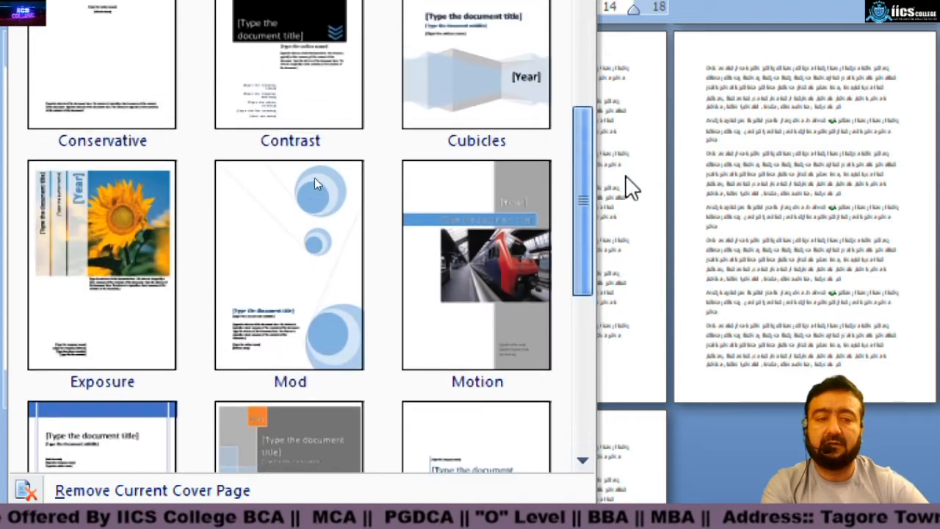
click(506, 283)
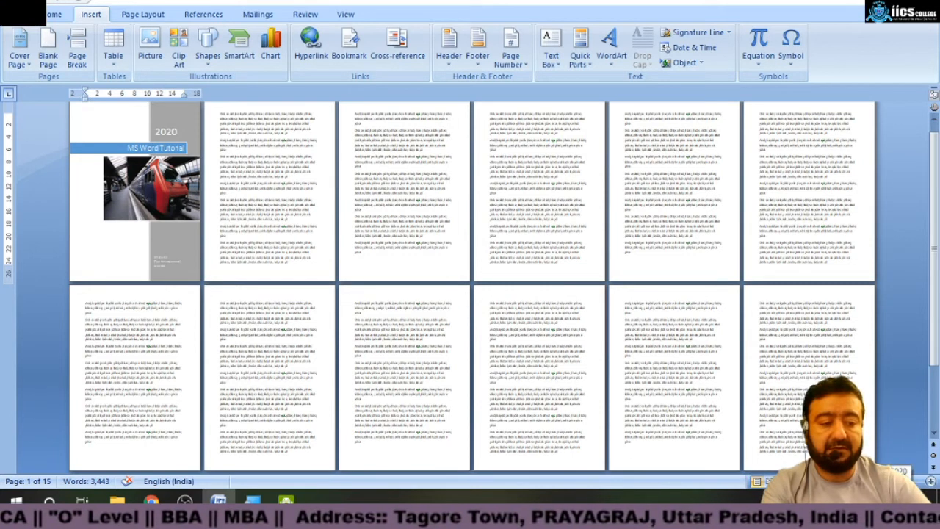
Set the cover page's year to 1920.
drag(858, 482, 890, 481)
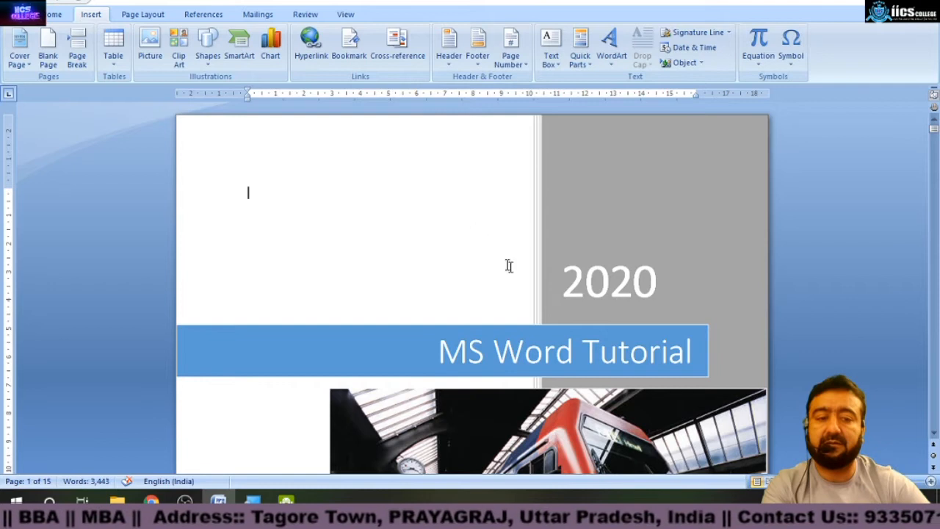
click(585, 277)
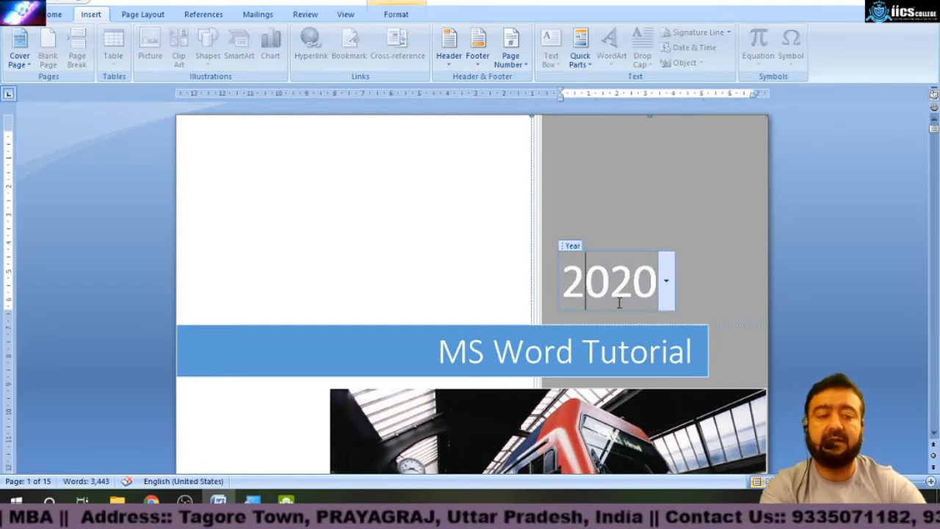
key(shift+Right)
key(shift+Right)
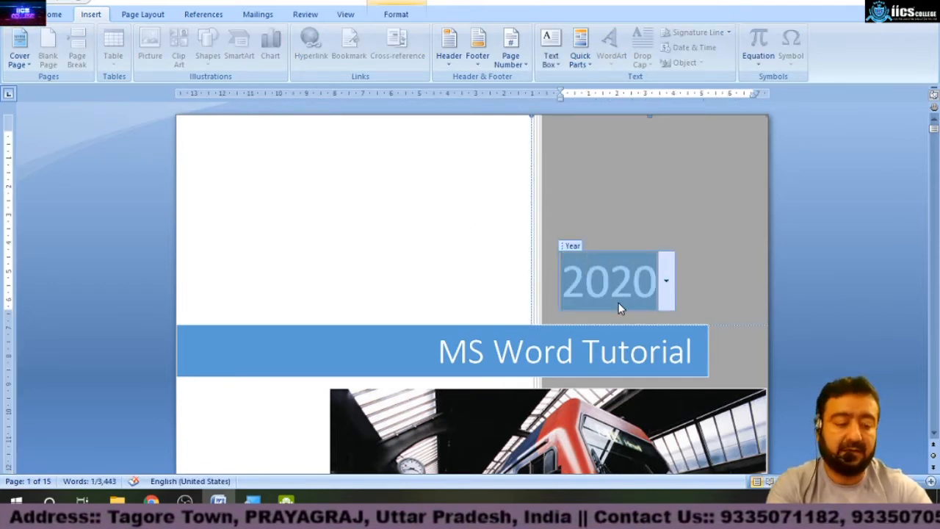
text(1920)
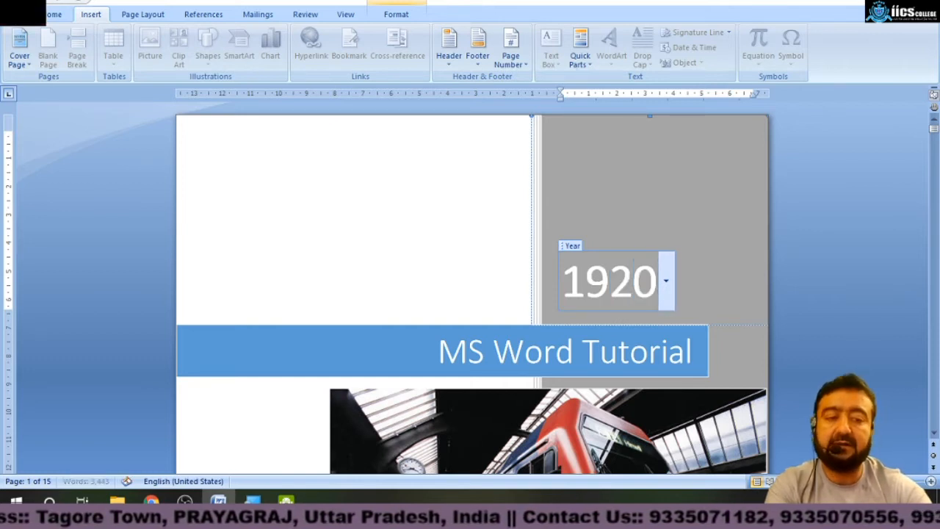
Change the cover page's year to 2005.
key(shift+Right)
key(shift+Right)
key(shift+Right)
key(shift+Right)
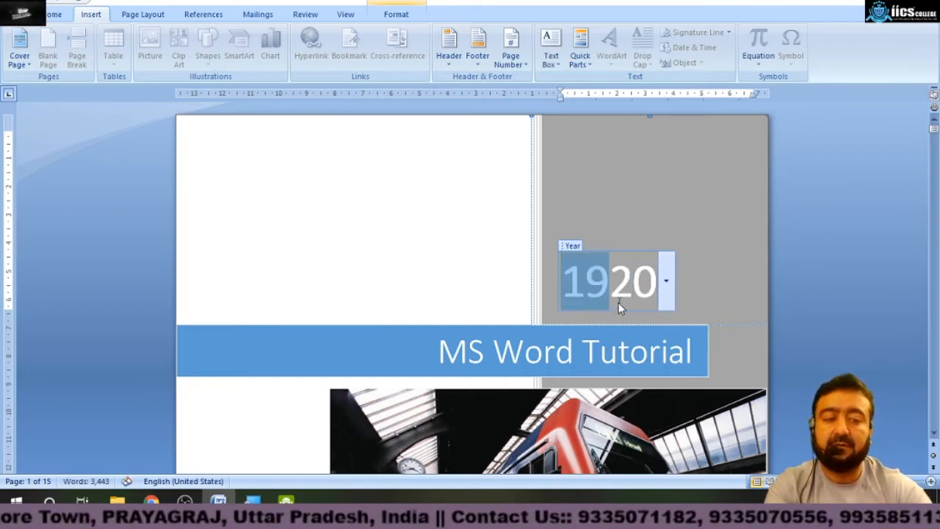
text(2005)
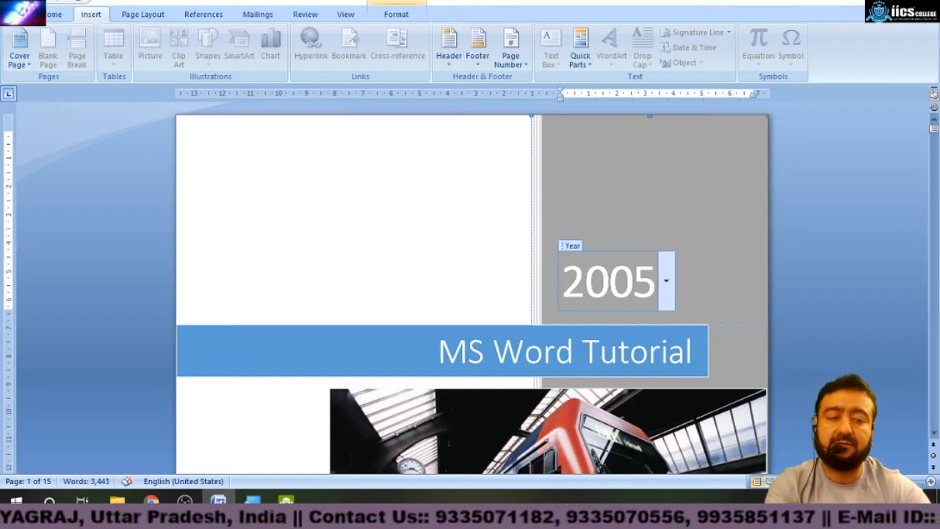
Change the cover page's year to 2009.
key(shift+Left)
key(shift+Left)
key(shift+Left)
key(shift+Left)
text(2009)
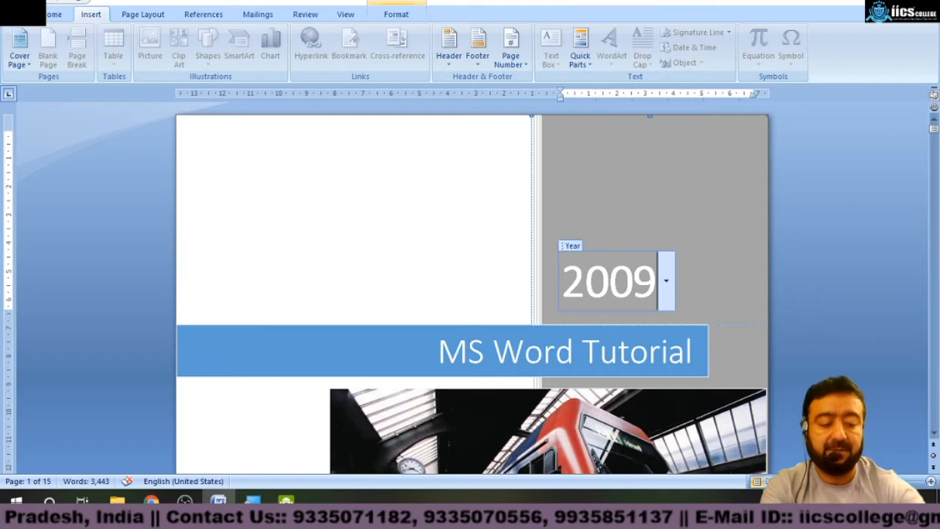
Change the cover page's year to 2020.
key(BackSpace)
key(BackSpace)
key(BackSpace)
key(BackSpace)
key(BackSpace)
text(2020)
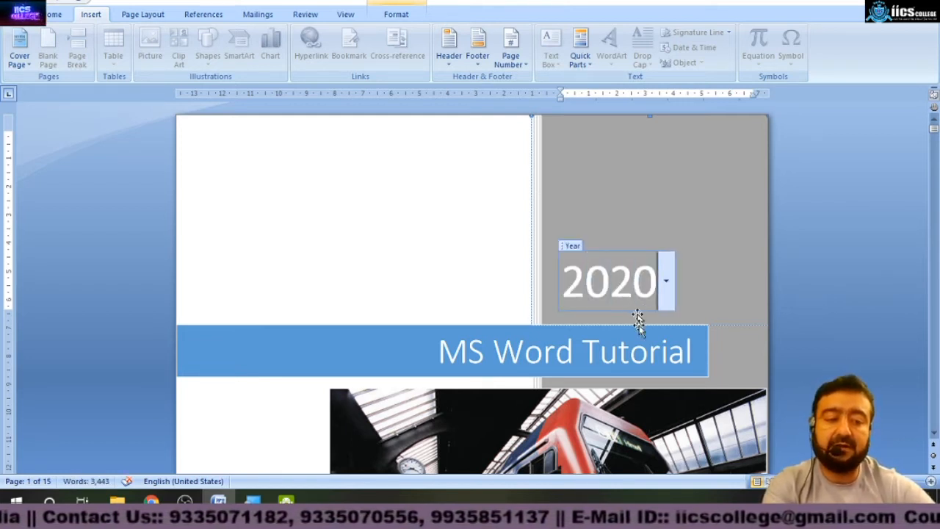
Replace the cover page title with Business Plan.
click(629, 359)
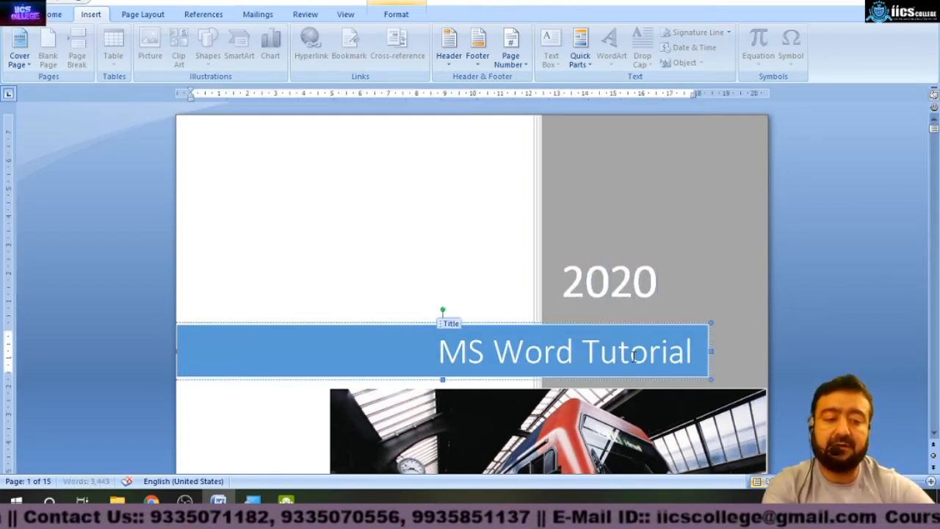
drag(449, 355, 641, 380)
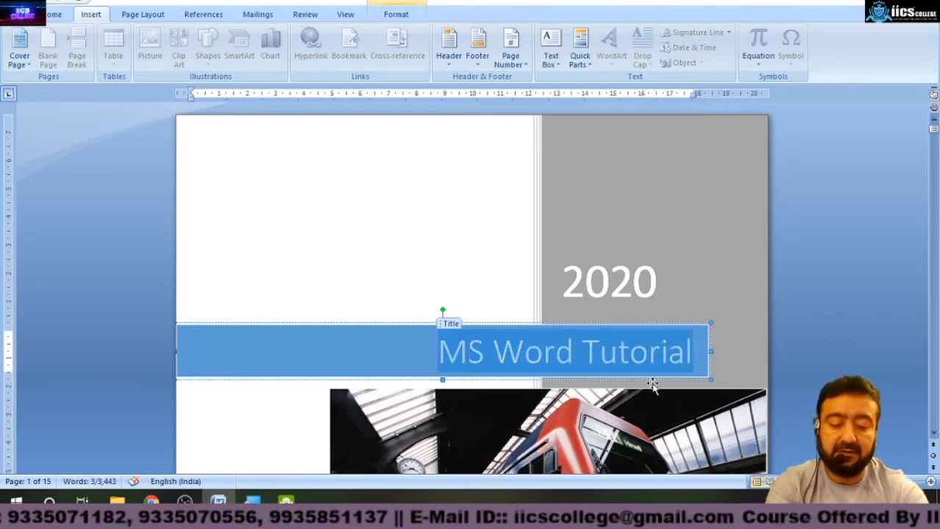
text(Business)
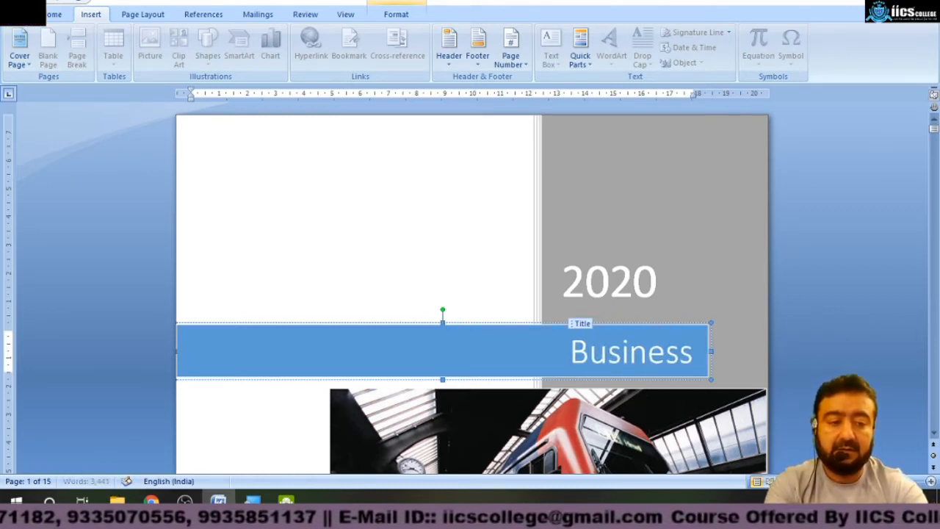
text( Plan)
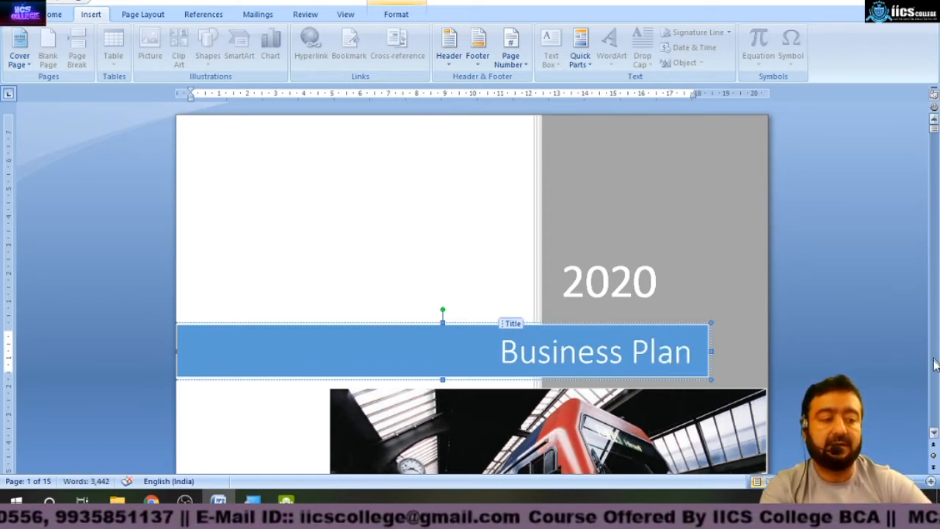
Enter the college's street address in the cover page's company name field.
click(933, 433)
click(934, 435)
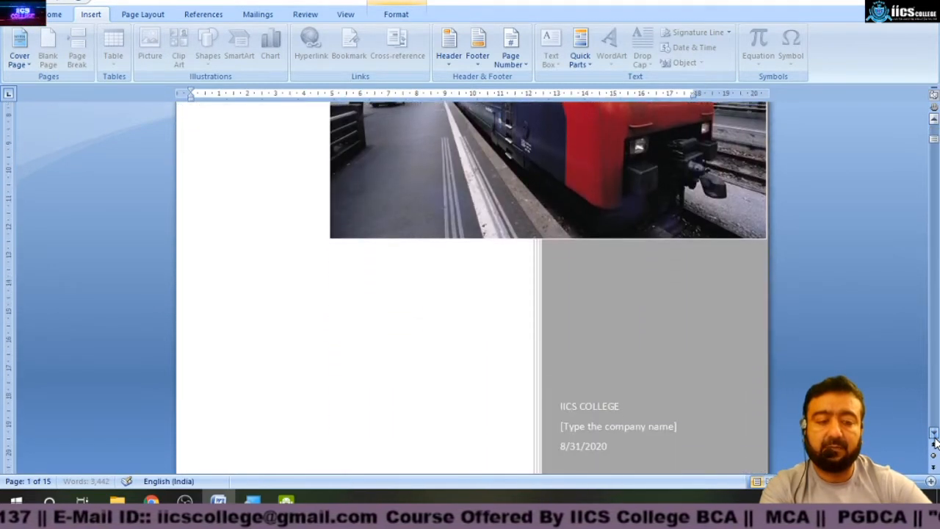
click(601, 297)
click(567, 317)
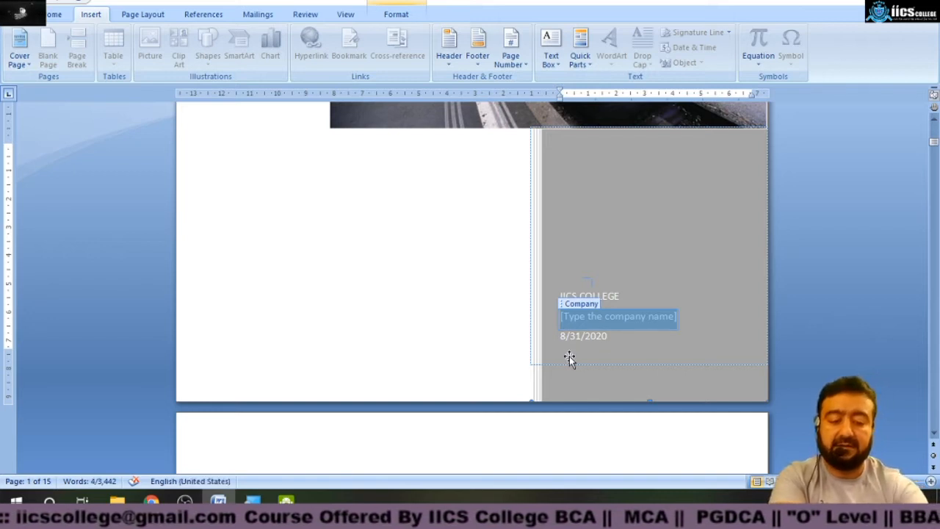
text(ILN)
text( R)
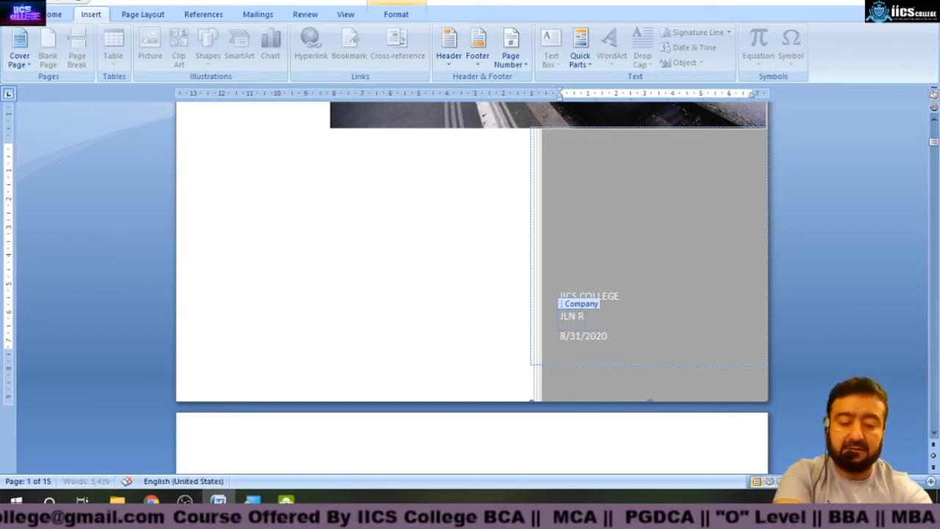
text(oad, Tagore)
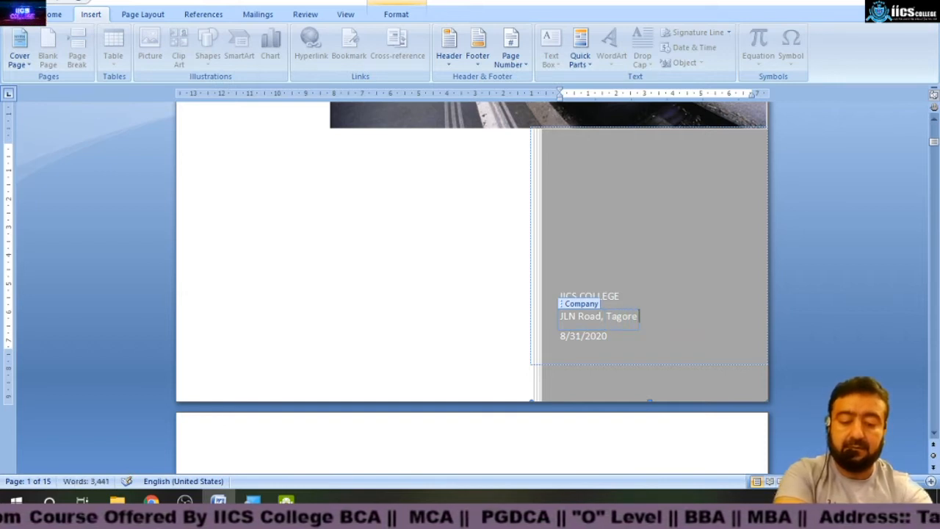
Pick 31 August 2020 as the cover page date from the date picker.
click(588, 335)
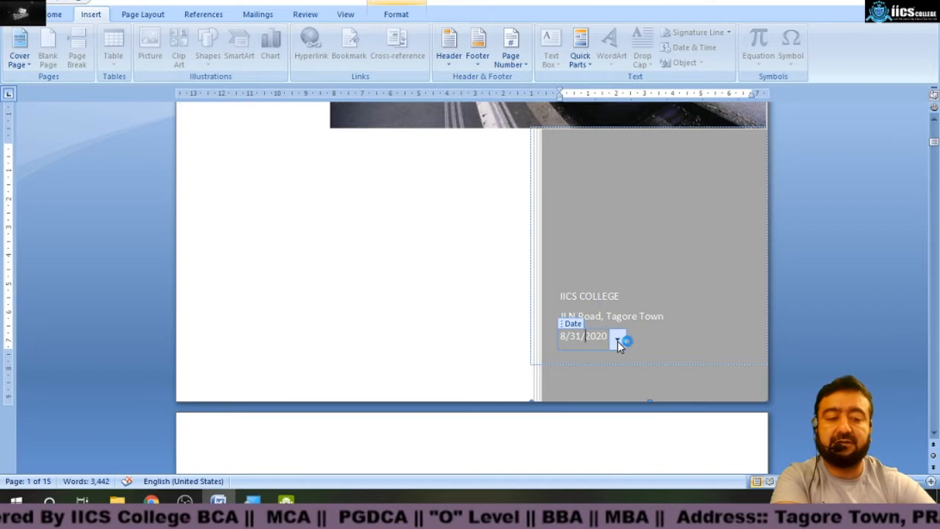
click(618, 340)
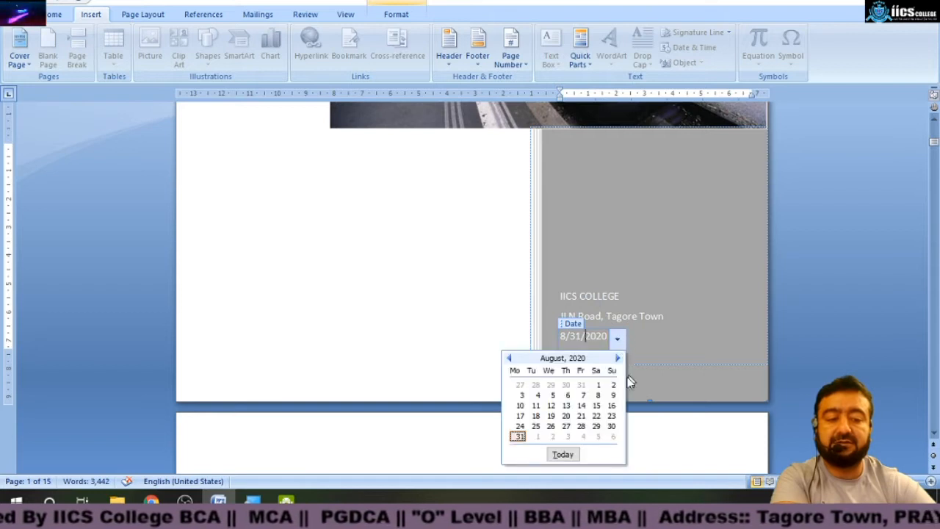
click(520, 436)
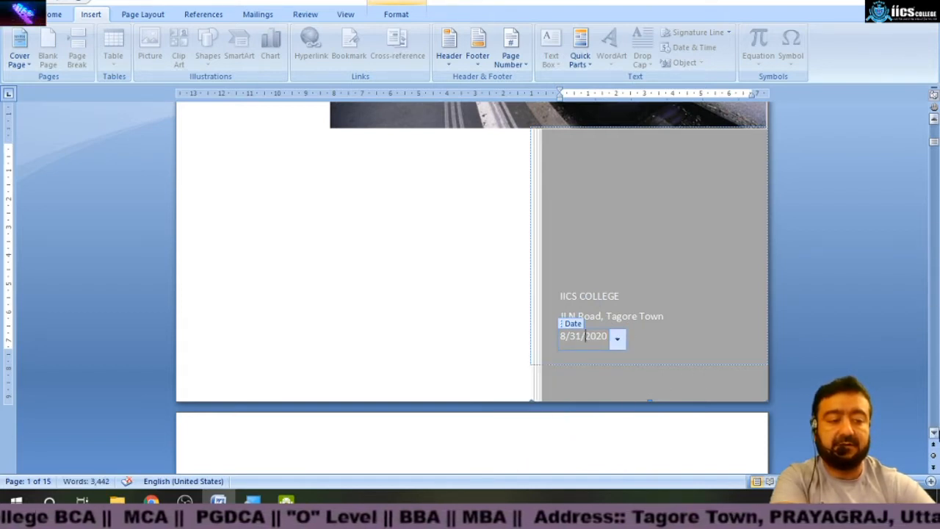
Switch the document view to 100% zoom and then to two pages side by side.
scroll(934, 434, down, 5)
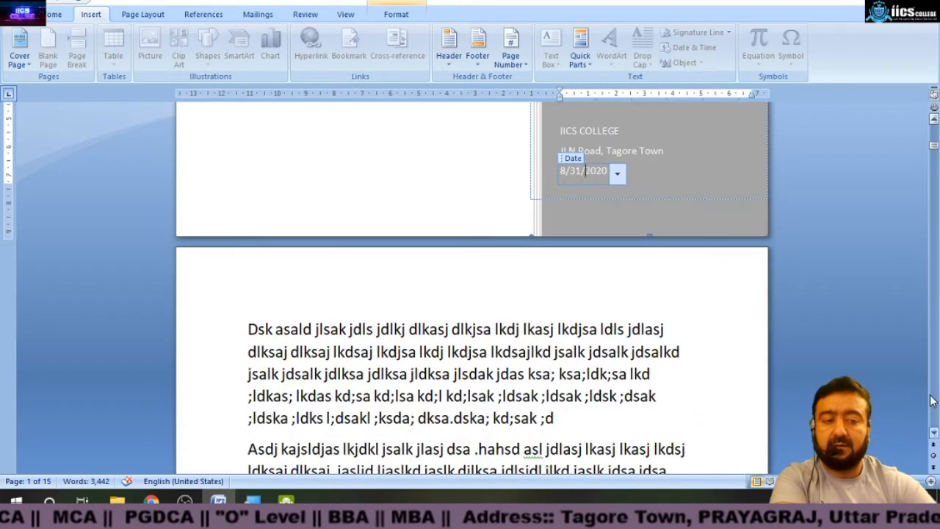
click(527, 329)
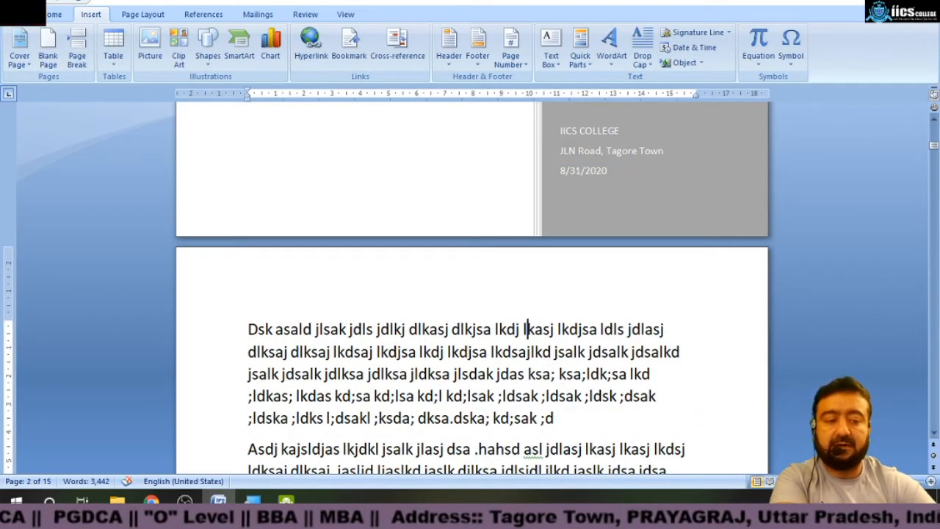
ctrl+scroll(471, 294, down, 9)
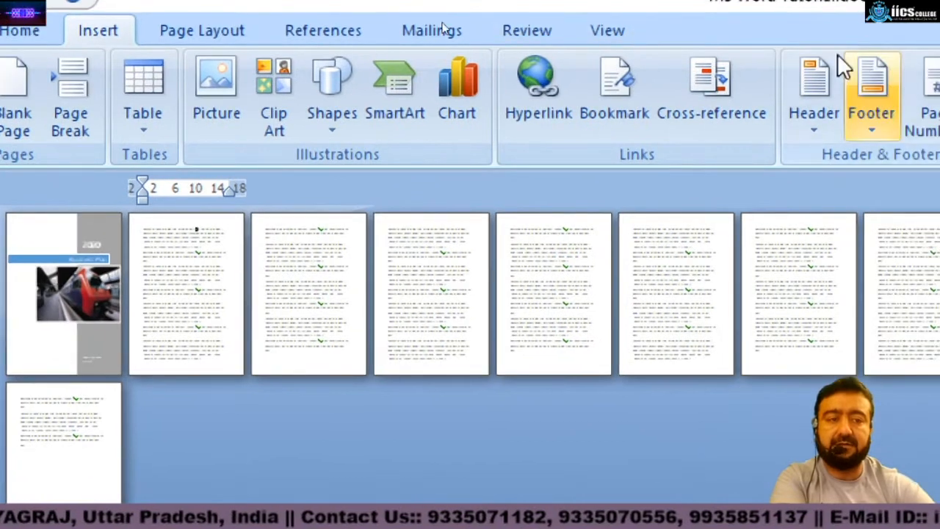
click(607, 32)
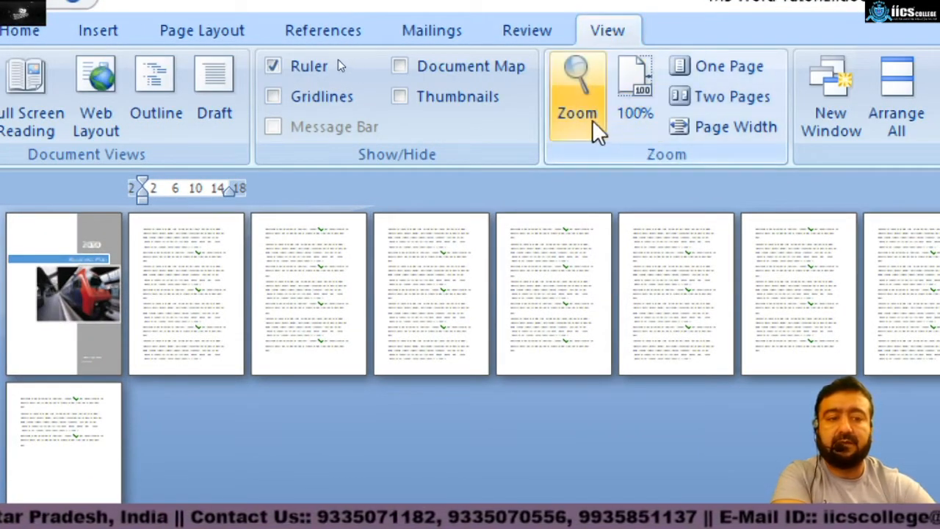
click(656, 111)
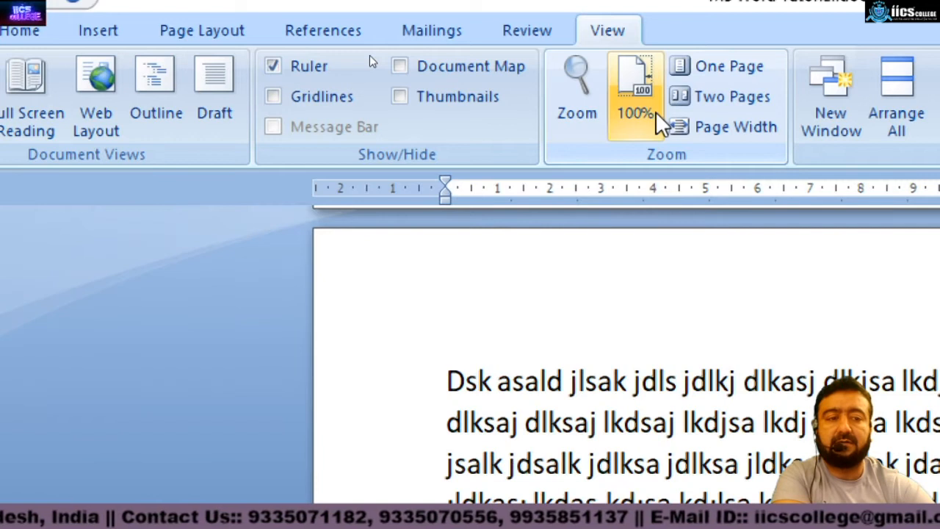
click(751, 66)
click(745, 97)
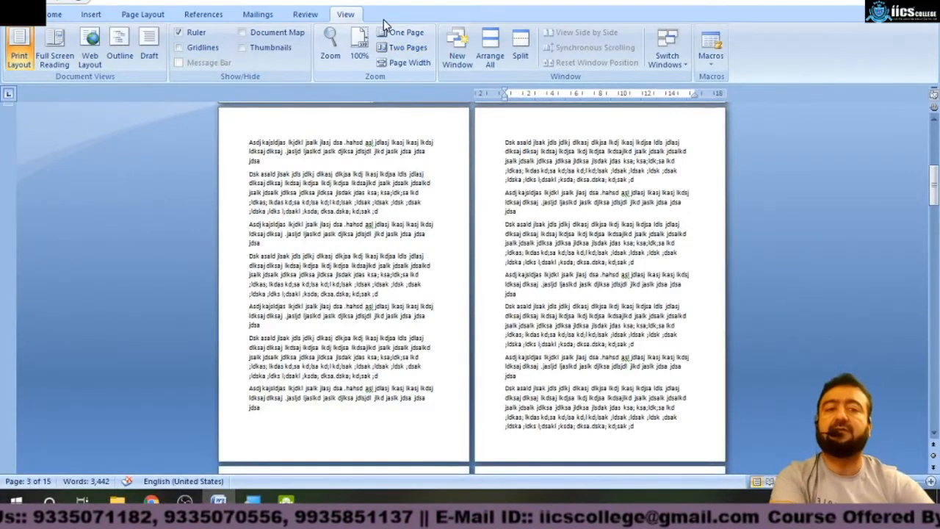
Set the zoom to 100% through the Zoom dialog.
click(329, 47)
click(373, 169)
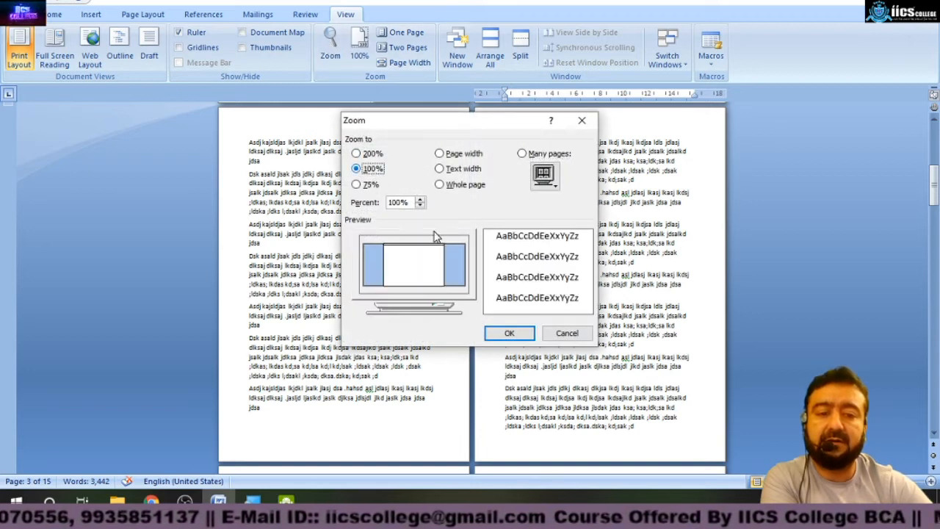
click(509, 334)
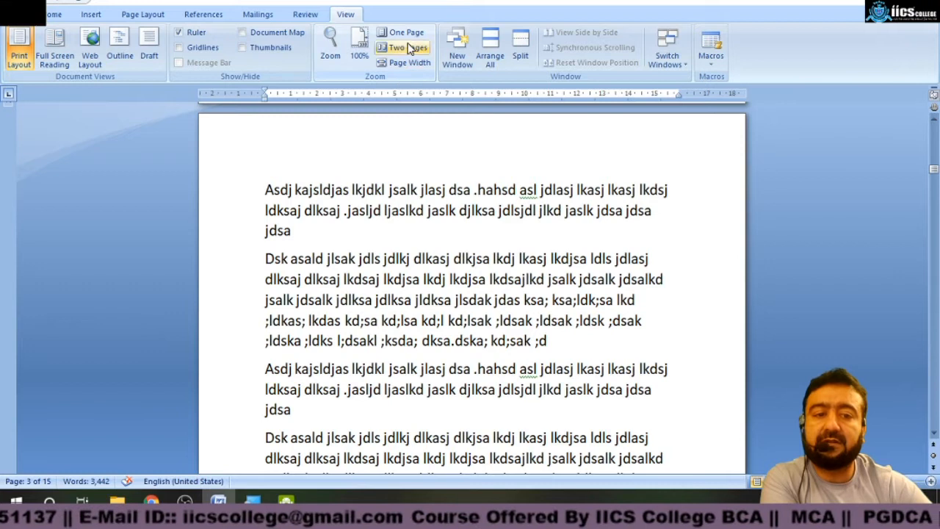
Zoom to page width and scroll through the body text.
click(416, 63)
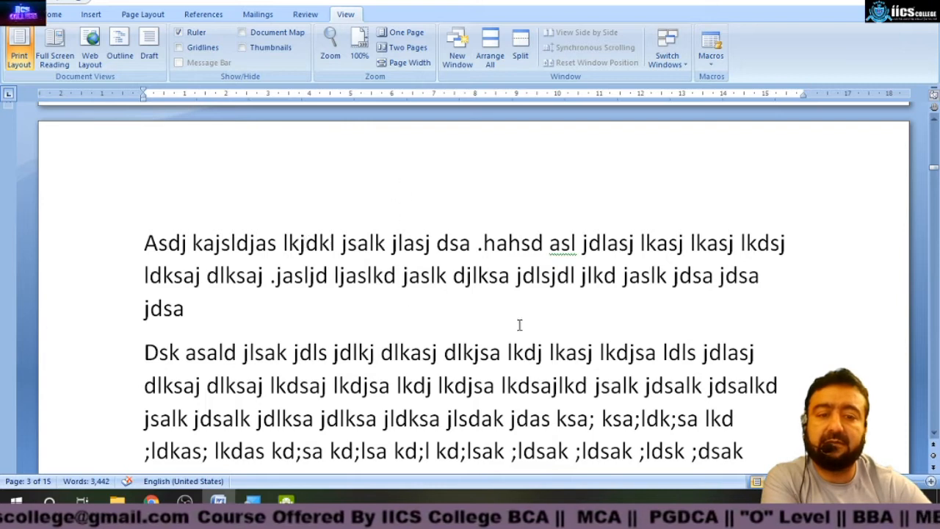
click(494, 327)
scroll(494, 327, down, 5)
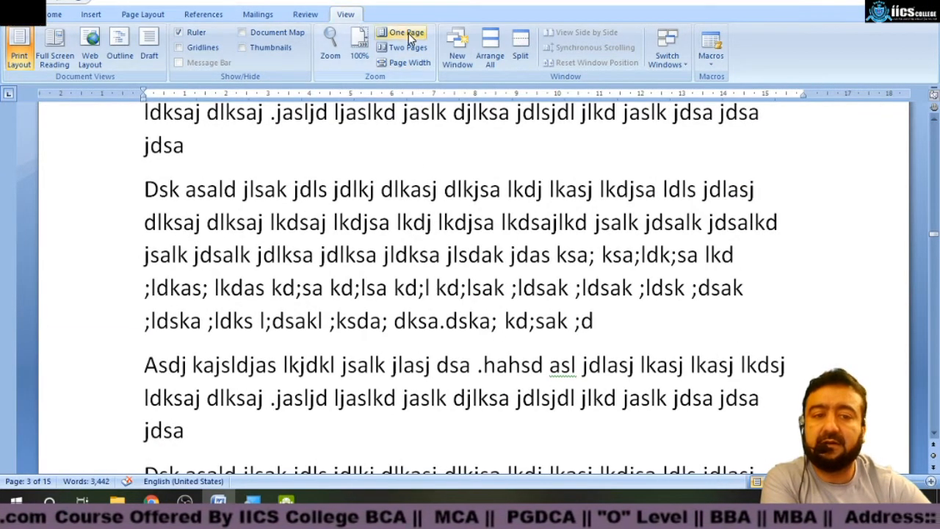
Show one page, then two pages, and scroll back up to the cover page.
click(382, 33)
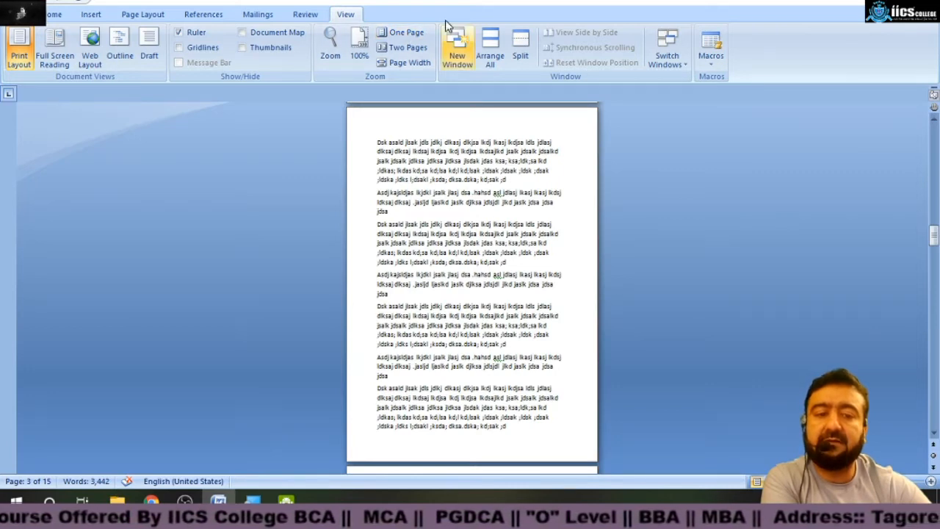
click(405, 48)
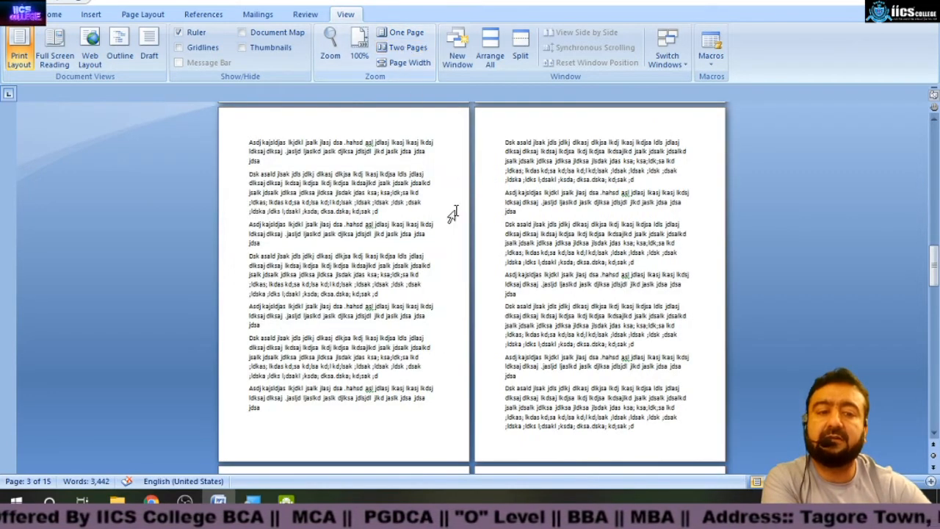
drag(935, 275, 935, 160)
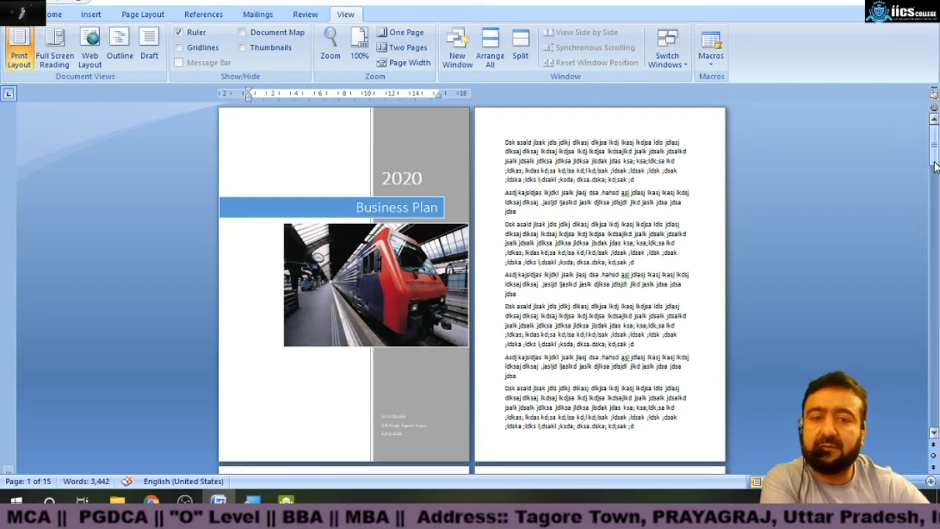
Insert a blank page at the cursor position on the third page.
click(51, 14)
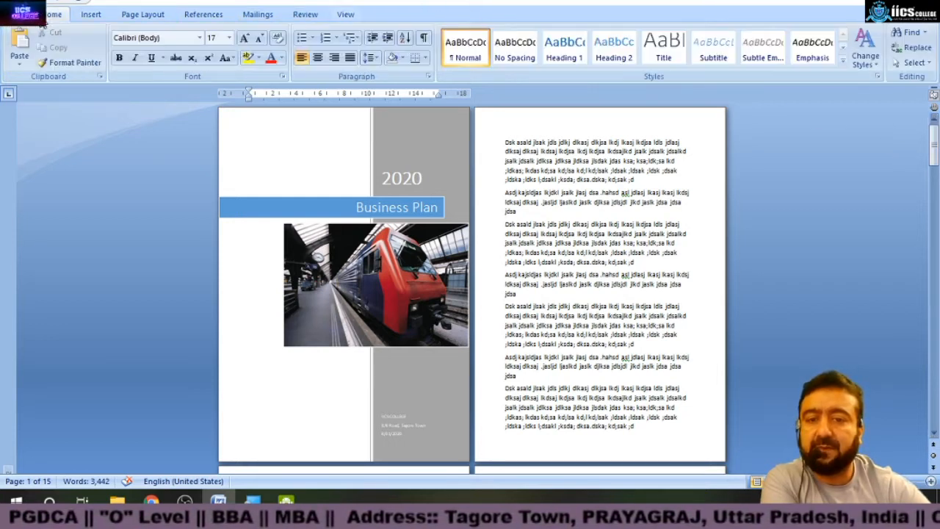
click(88, 16)
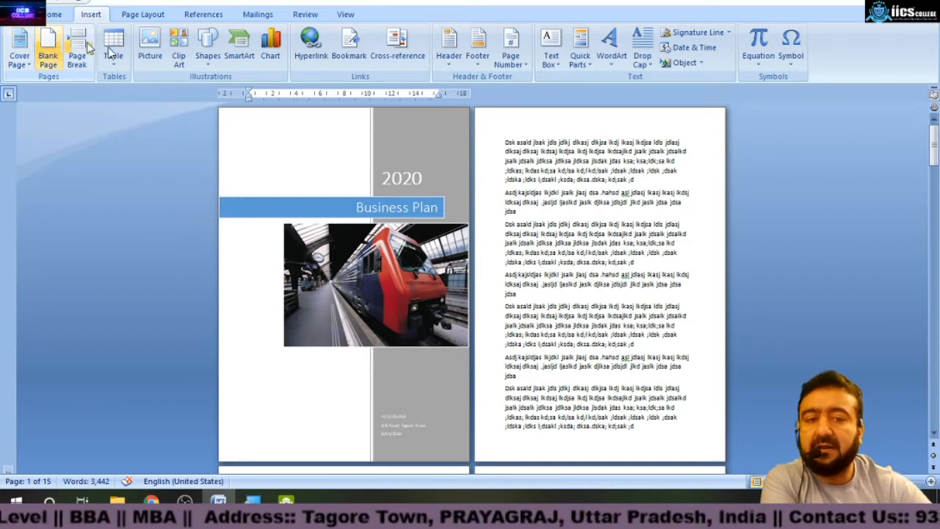
drag(936, 154, 934, 176)
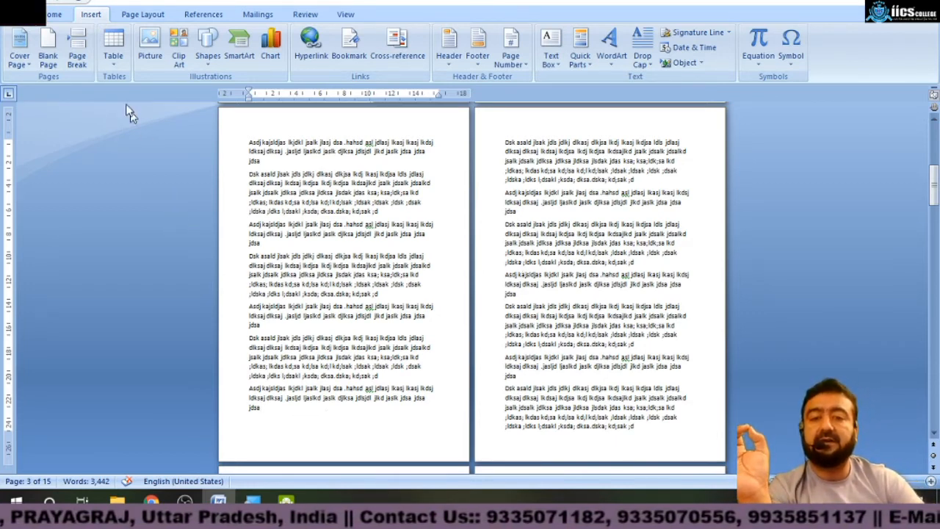
click(47, 51)
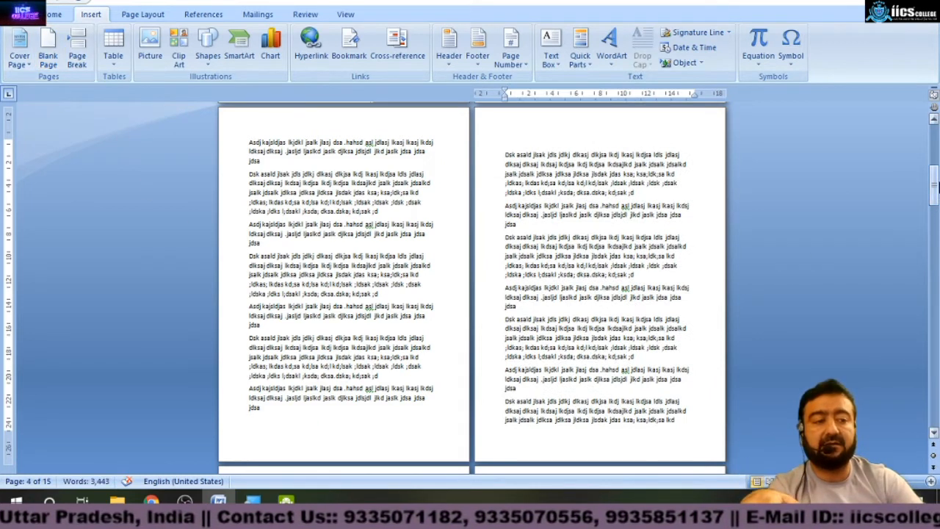
Insert a blank page after the seventh page of the document.
click(933, 119)
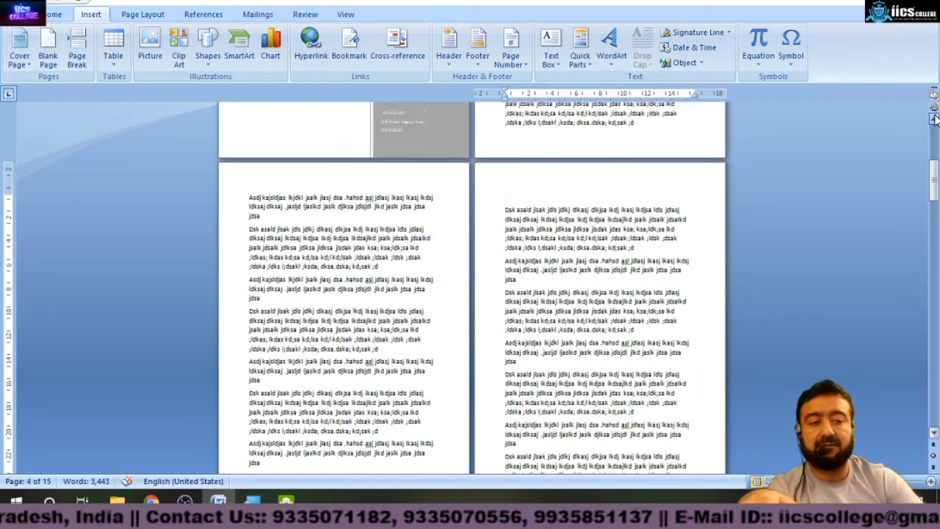
drag(933, 175, 934, 419)
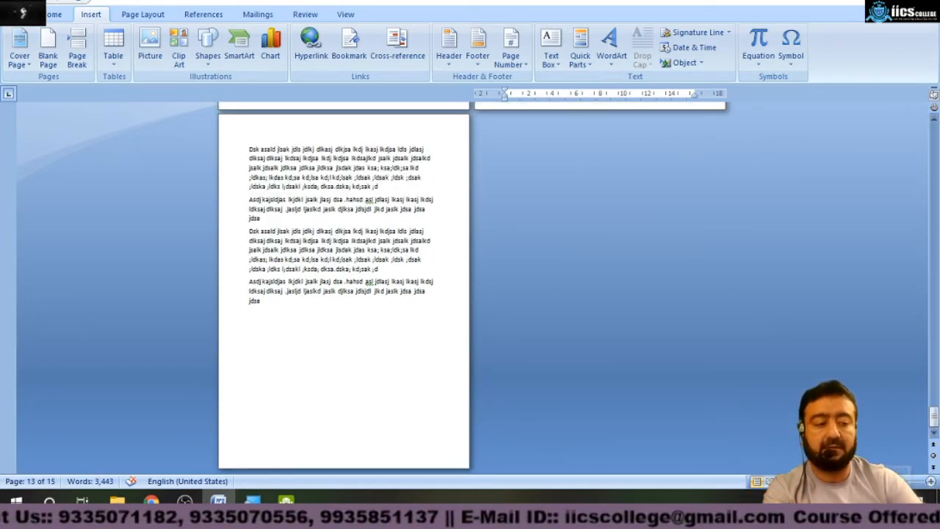
scroll(470, 286, down, 4)
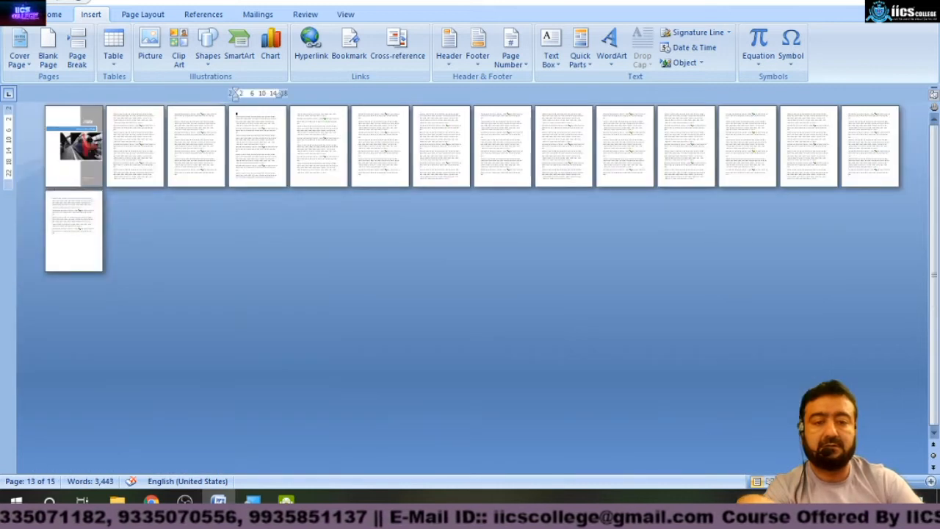
click(429, 150)
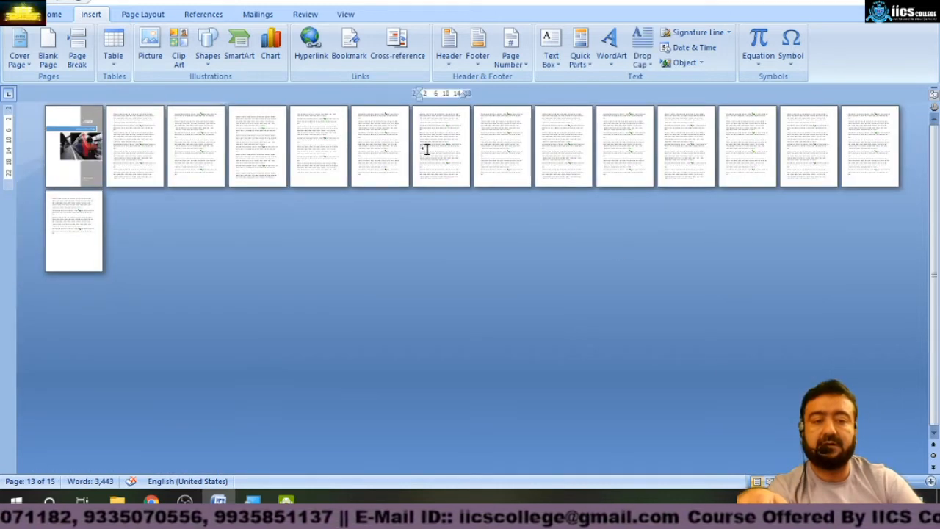
click(50, 47)
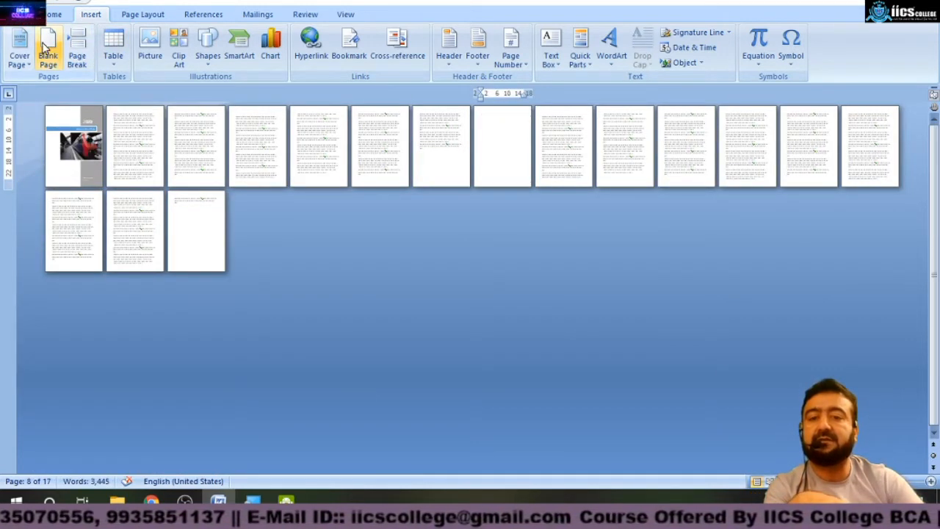
click(259, 141)
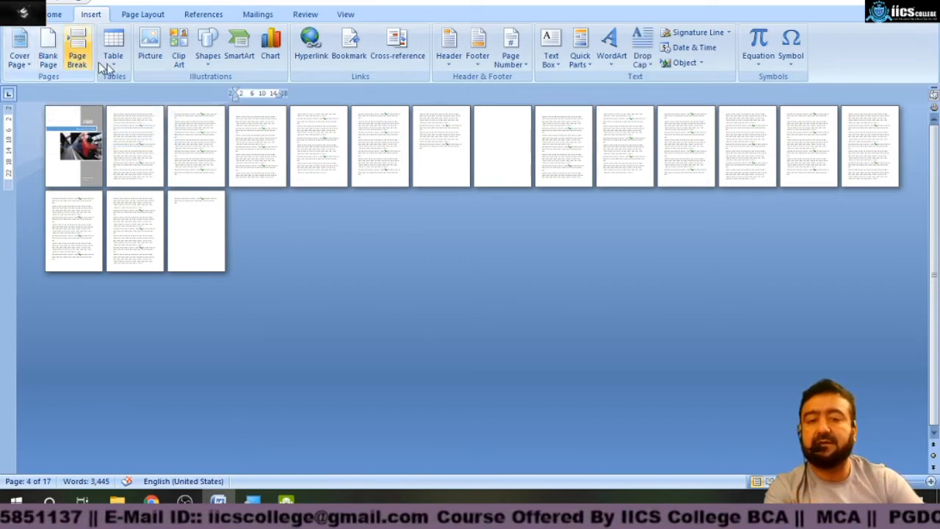
Insert a blank page at the fourth page, then another blank page at the end of the document.
click(47, 41)
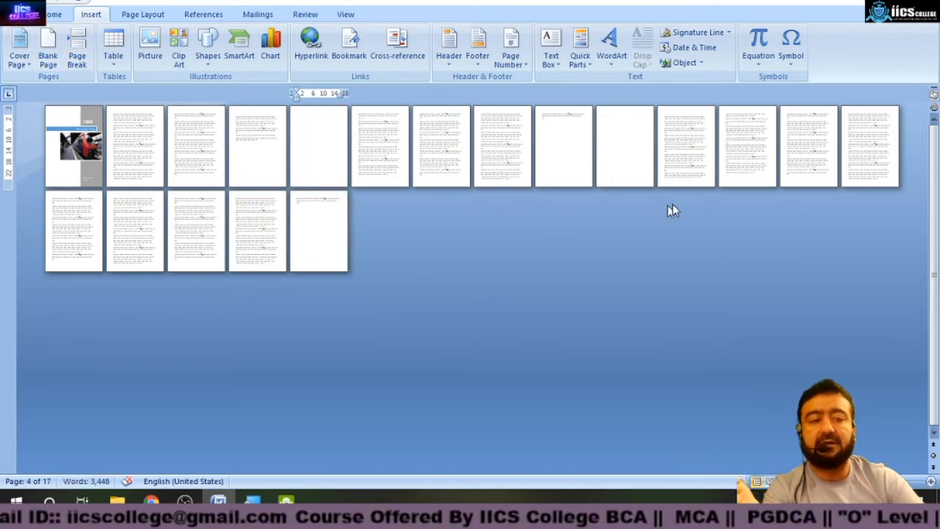
click(309, 213)
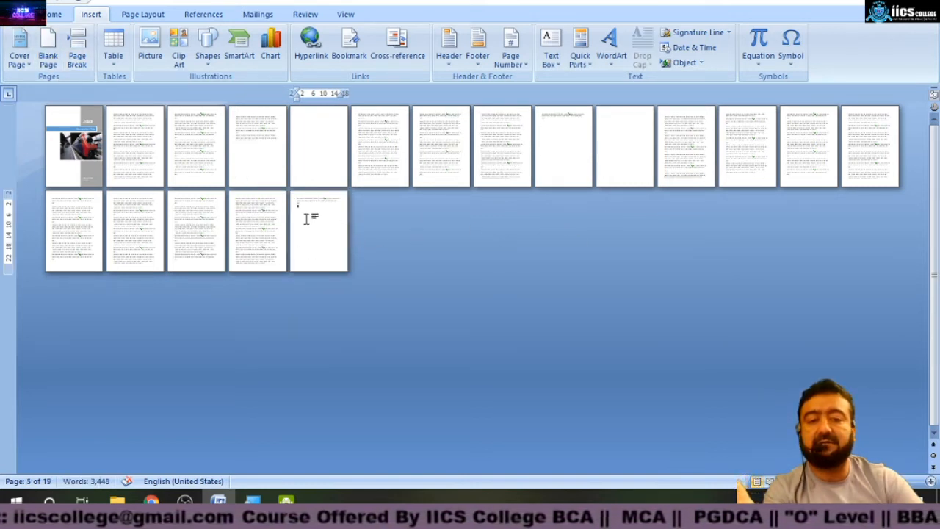
click(48, 44)
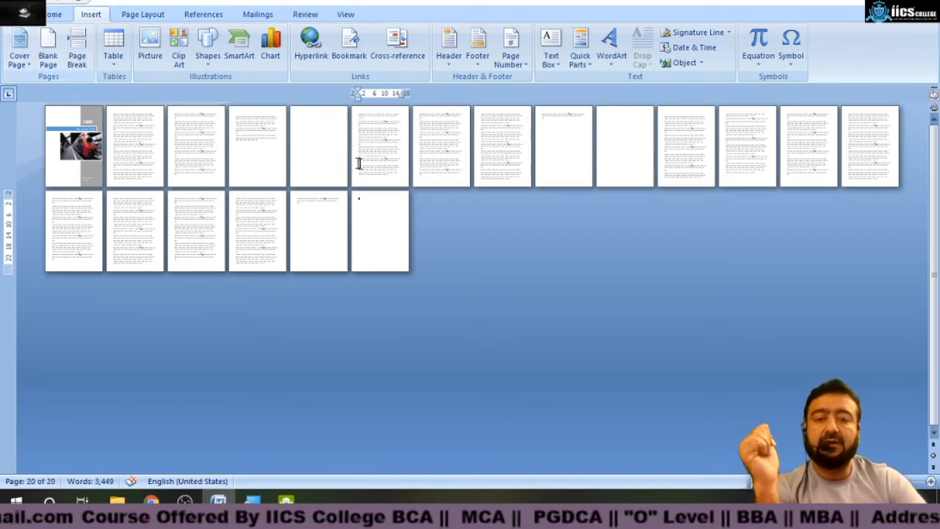
Insert a page break partway through the eighth page's text.
click(454, 163)
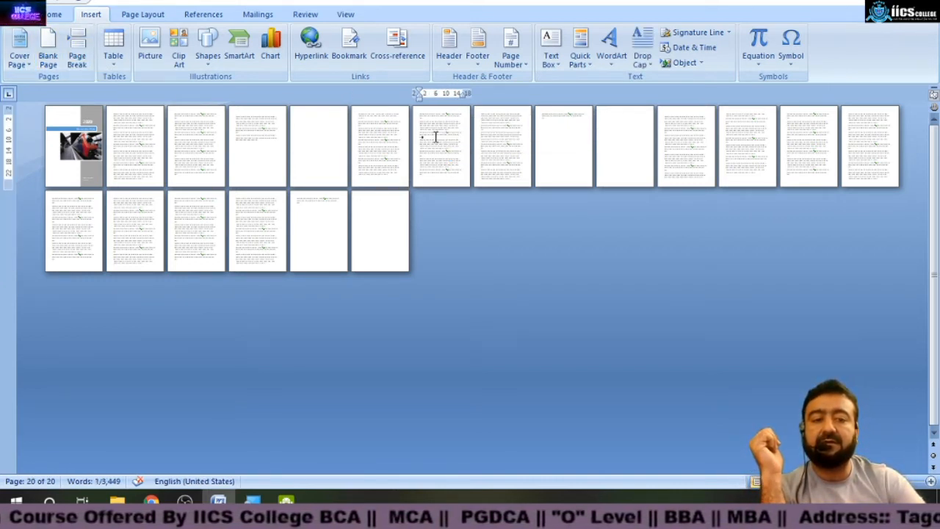
click(86, 45)
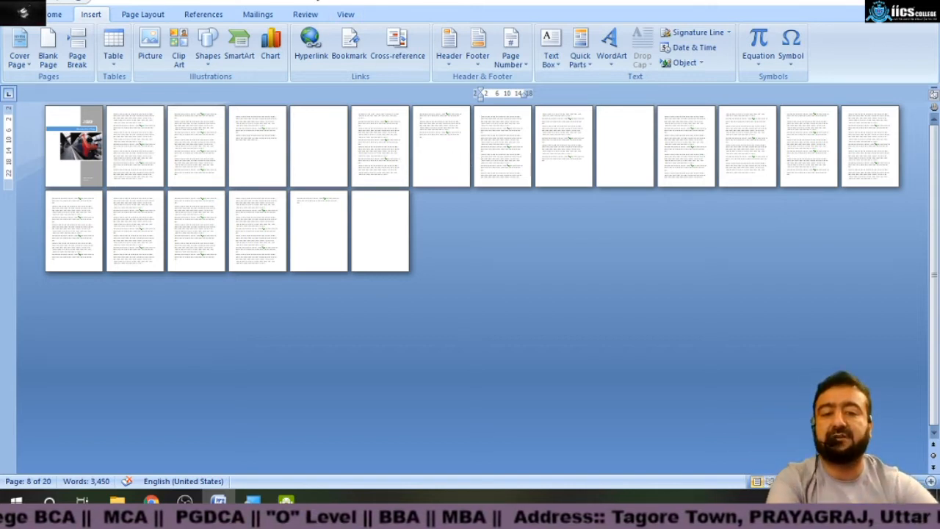
Zoom to 100% and type 333333 as a new paragraph before the second paragraph on page 2.
drag(183, 143, 185, 139)
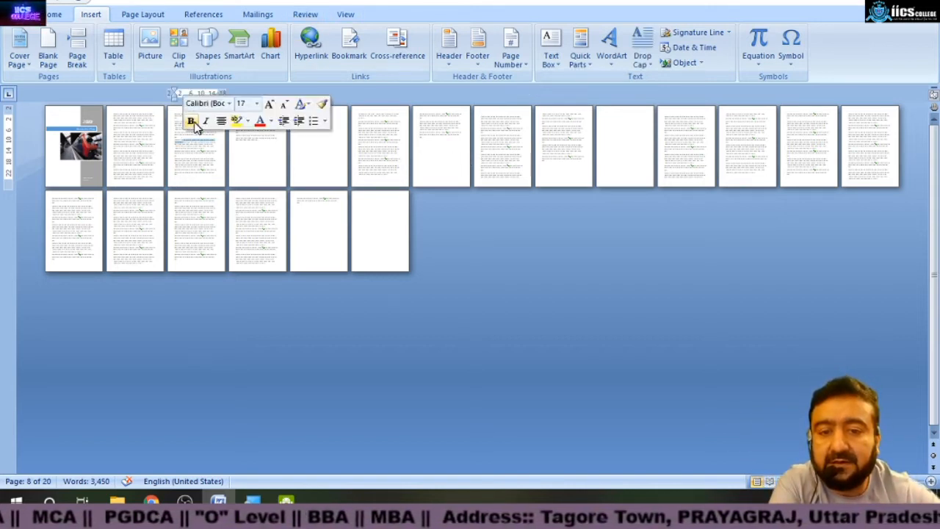
click(144, 150)
drag(127, 147, 125, 150)
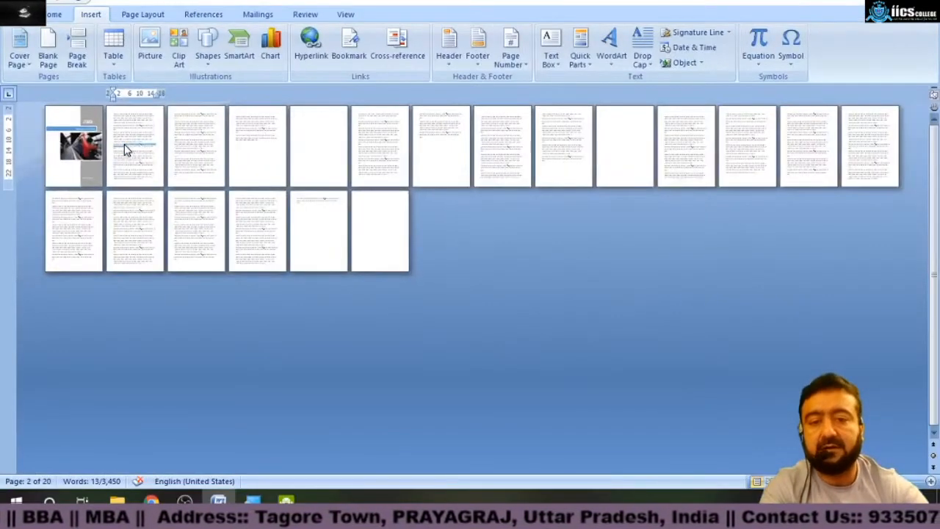
click(346, 14)
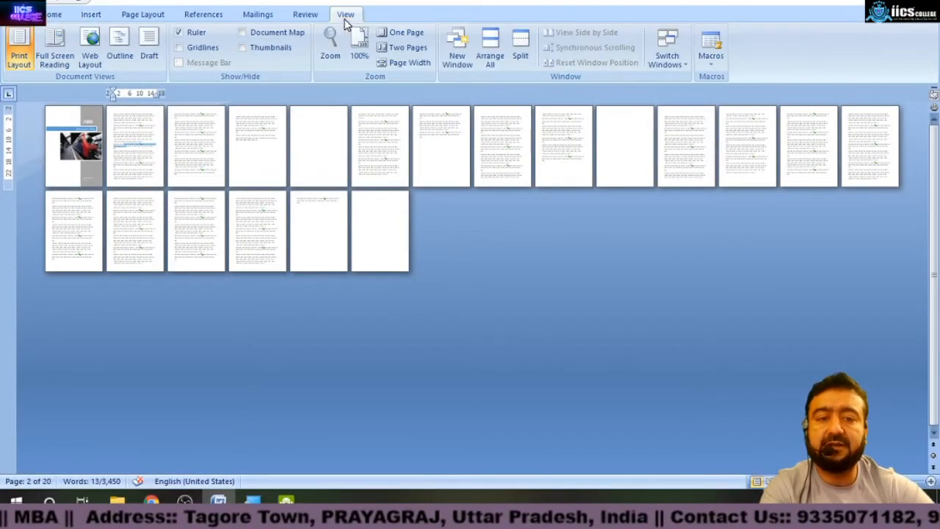
click(359, 55)
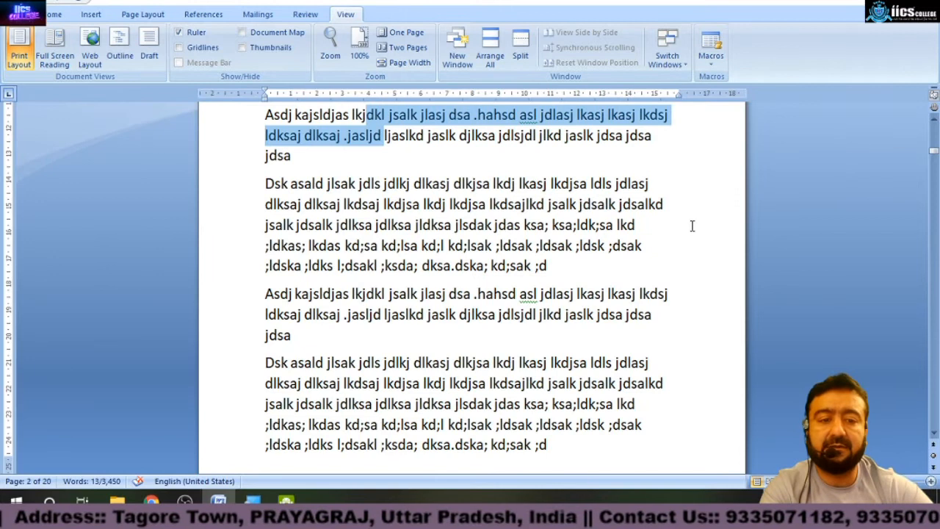
click(669, 207)
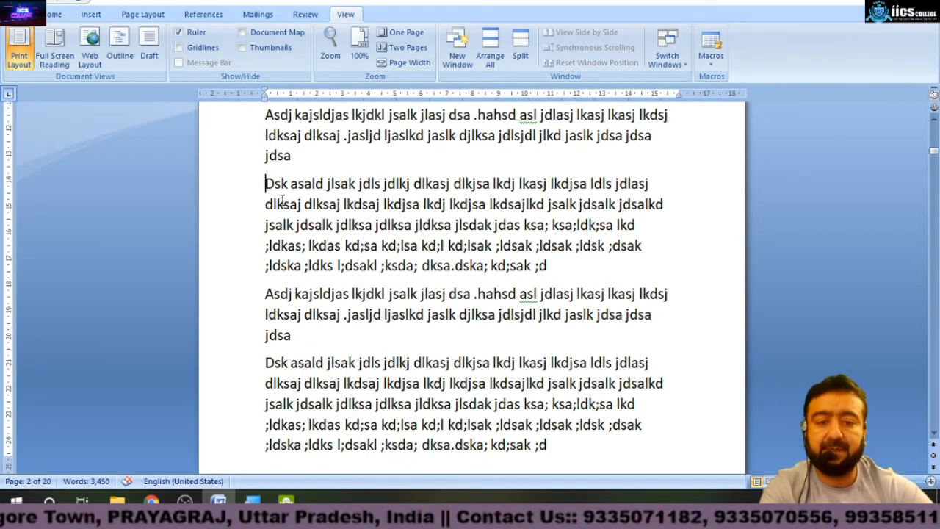
text(333333)
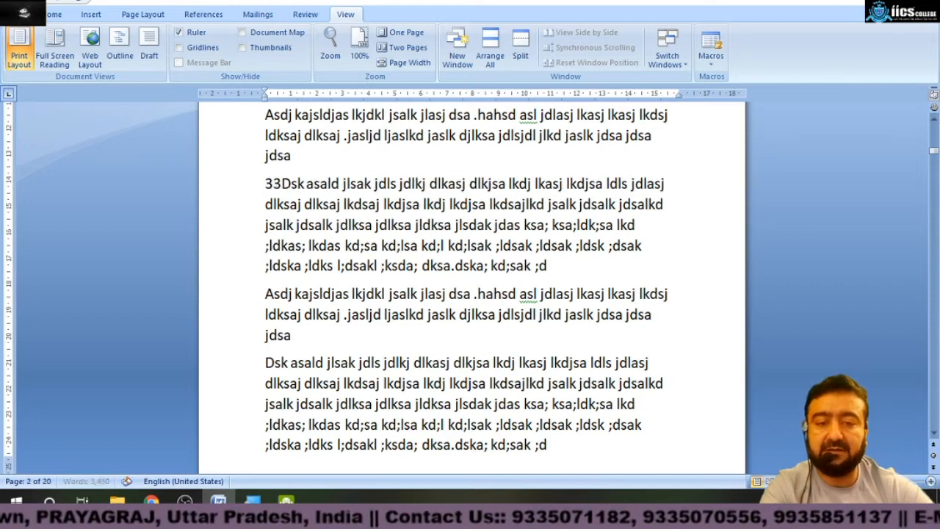
key(Return)
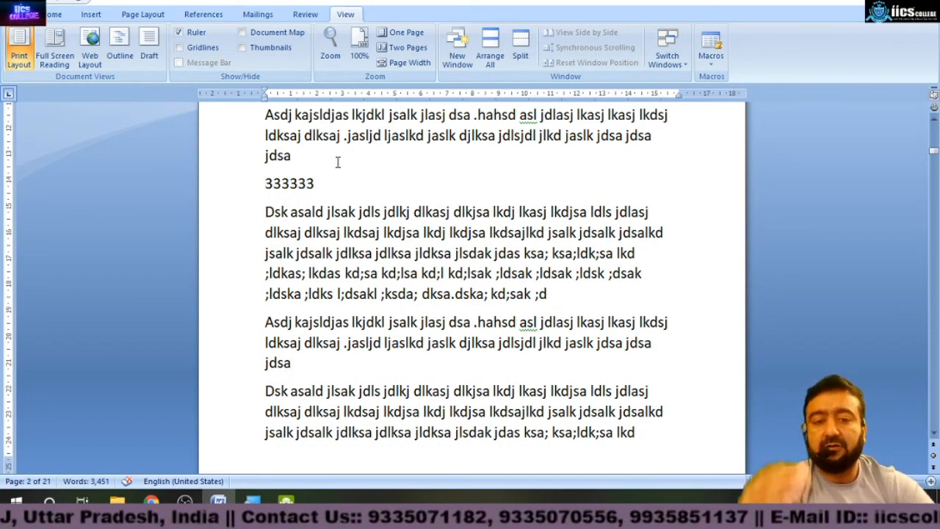
Remove the break before the 333333 line and append a run of 8s to the preceding paragraph.
click(89, 16)
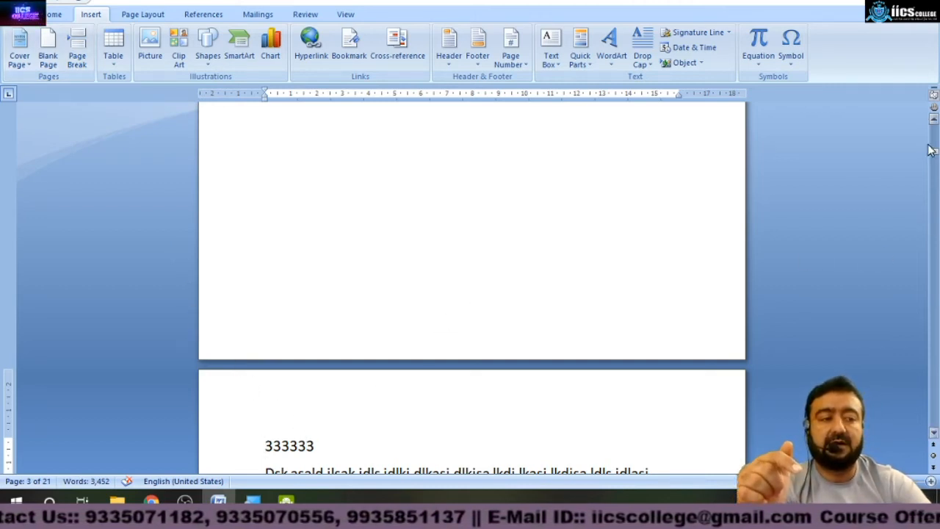
click(933, 119)
click(934, 120)
click(934, 120)
click(933, 120)
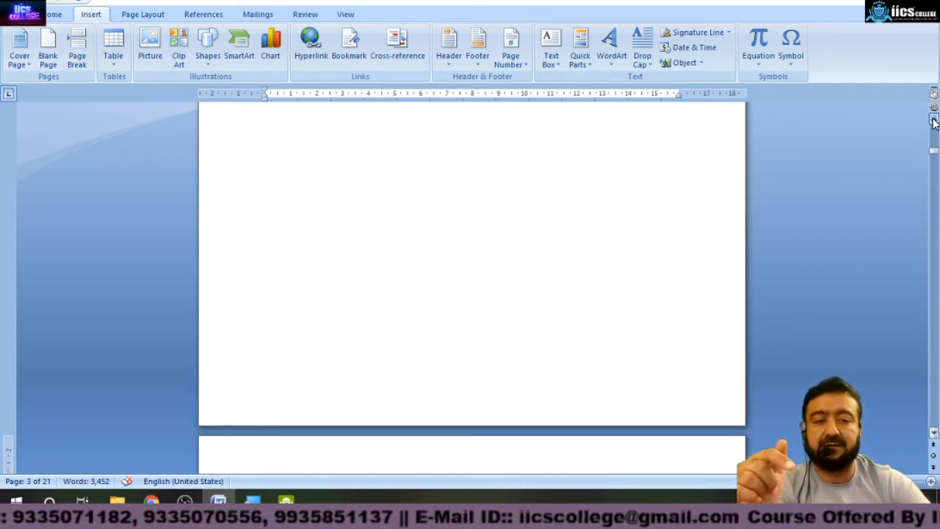
click(933, 120)
click(934, 120)
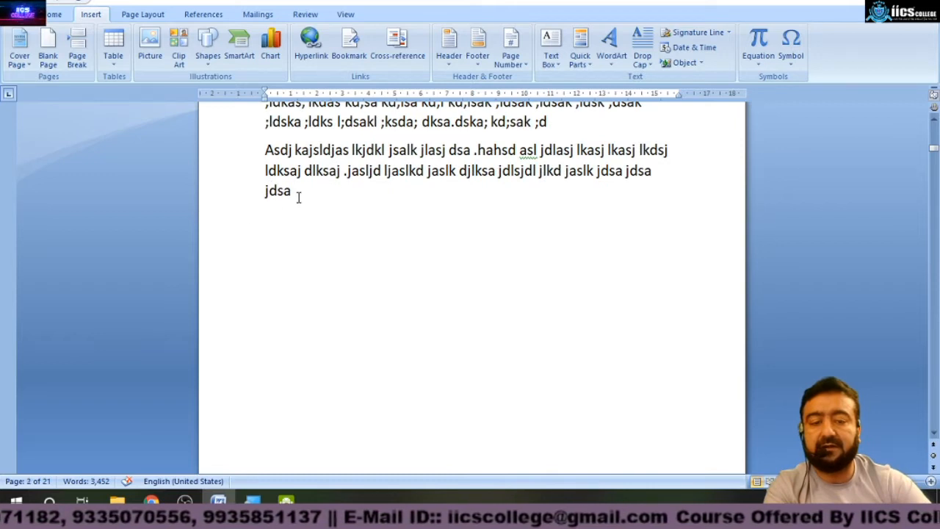
key(BackSpace)
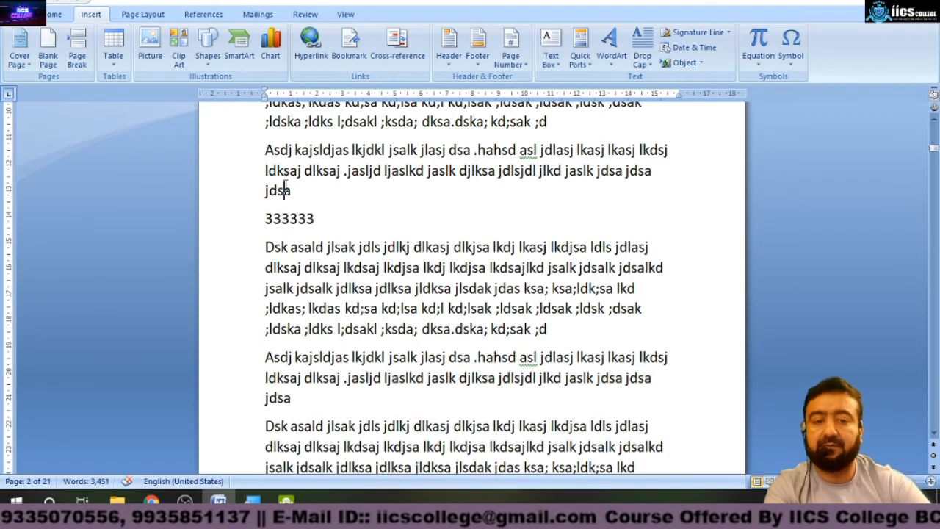
text(888888888888)
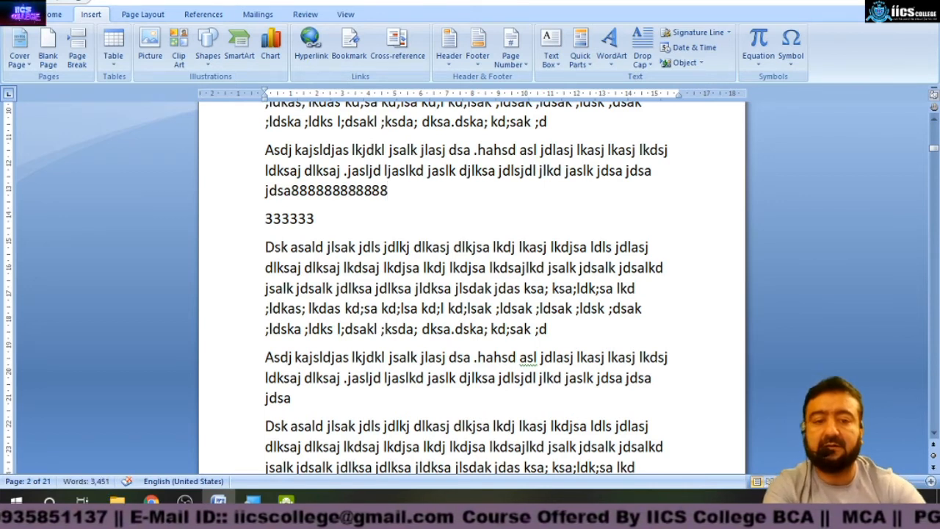
Insert a page break before the 333333 line.
click(265, 218)
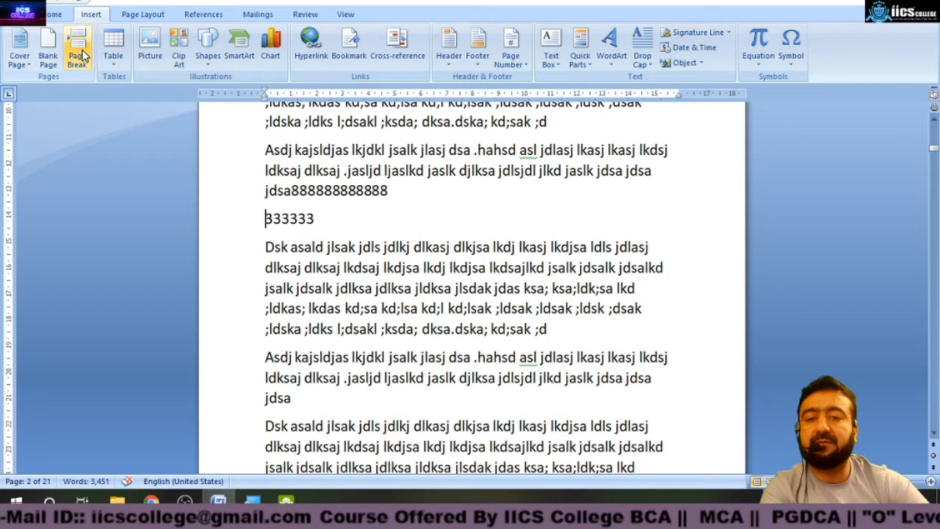
click(80, 54)
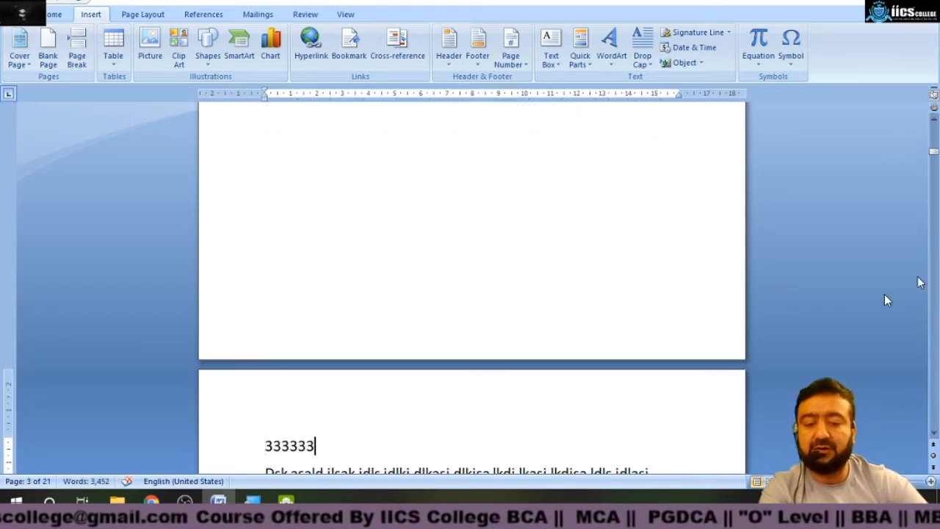
click(933, 119)
click(934, 119)
scroll(934, 119, up, 5)
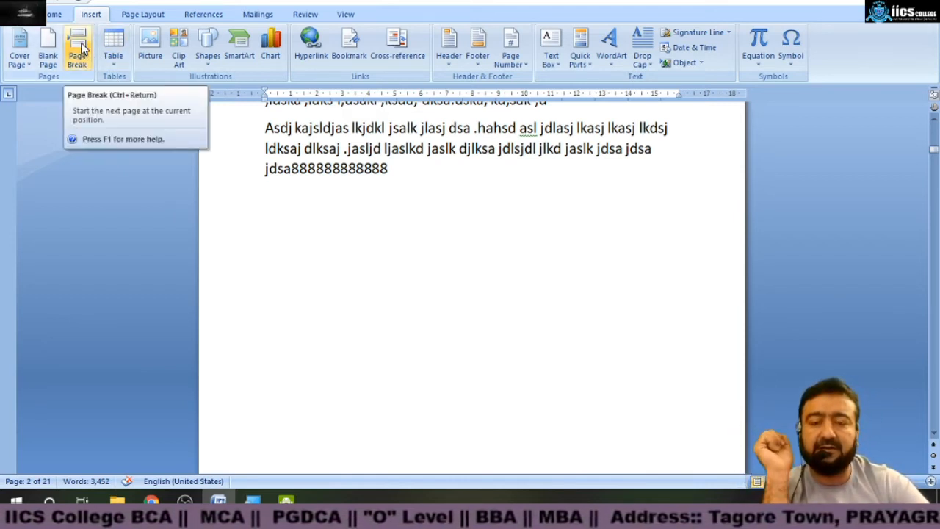
click(123, 69)
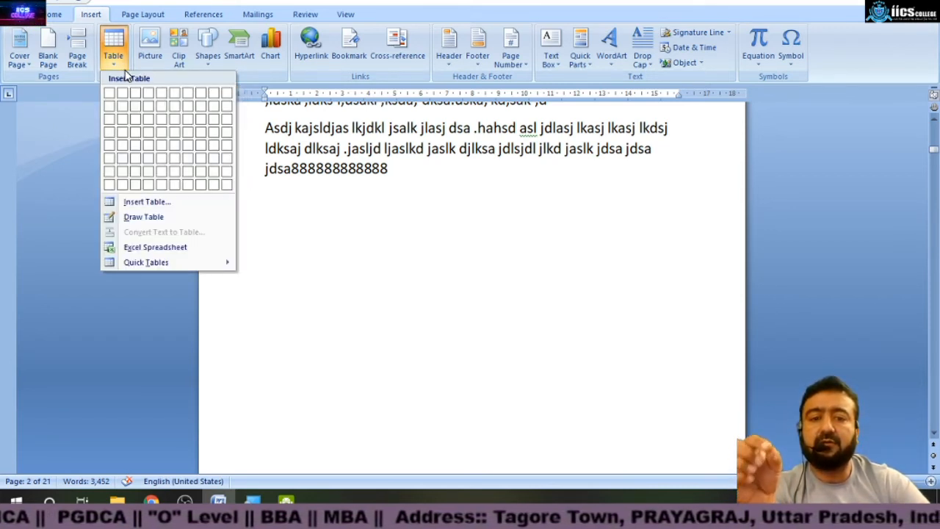
click(494, 261)
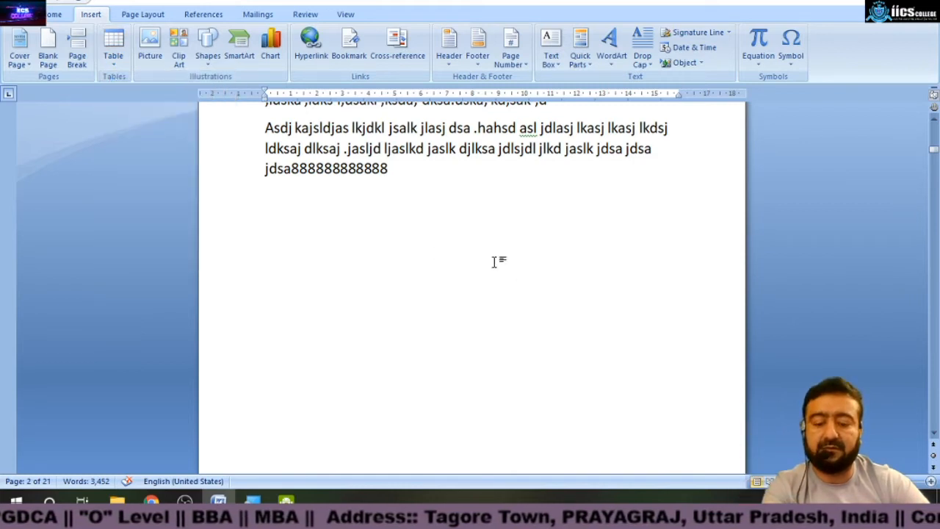
key(ctrl+a)
scroll(493, 260, up, 12)
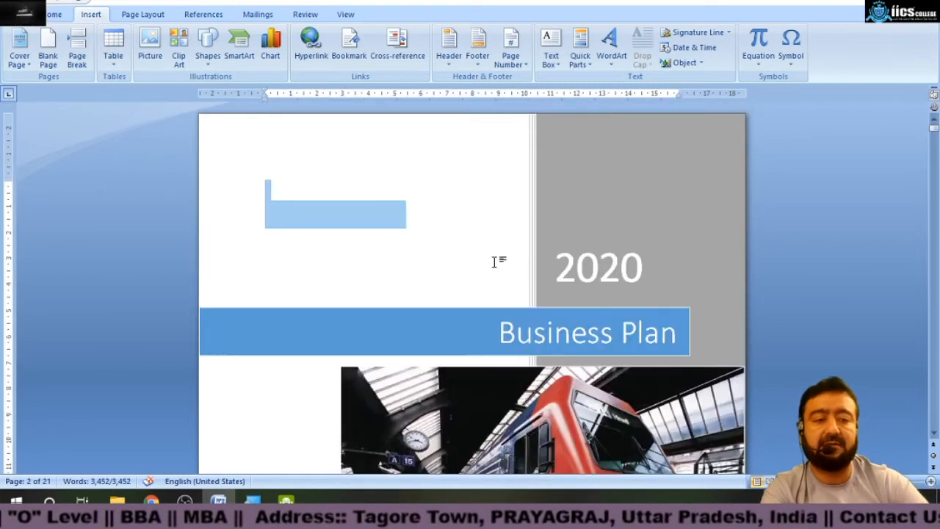
scroll(481, 253, down, 8)
click(358, 340)
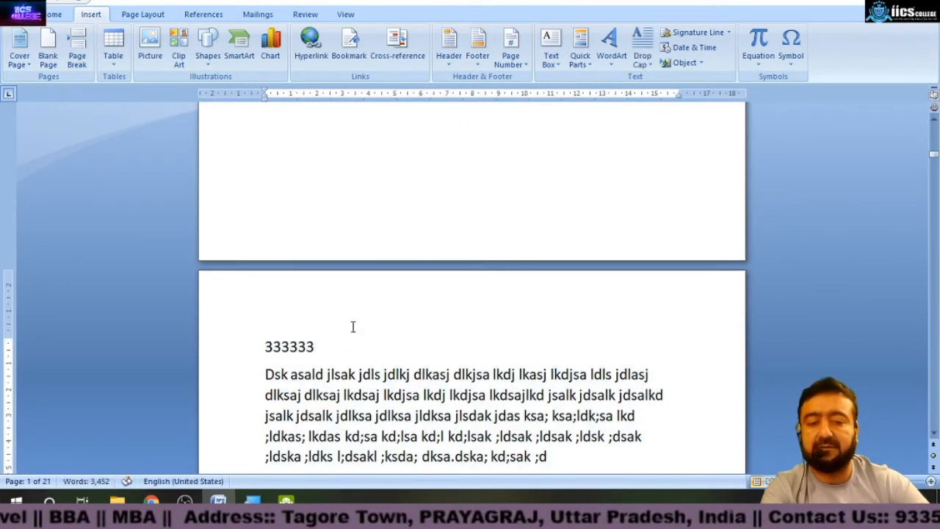
Switch to two-page view, insert a 1x1 table at the top of page 5, and type sample text in its cell.
click(346, 14)
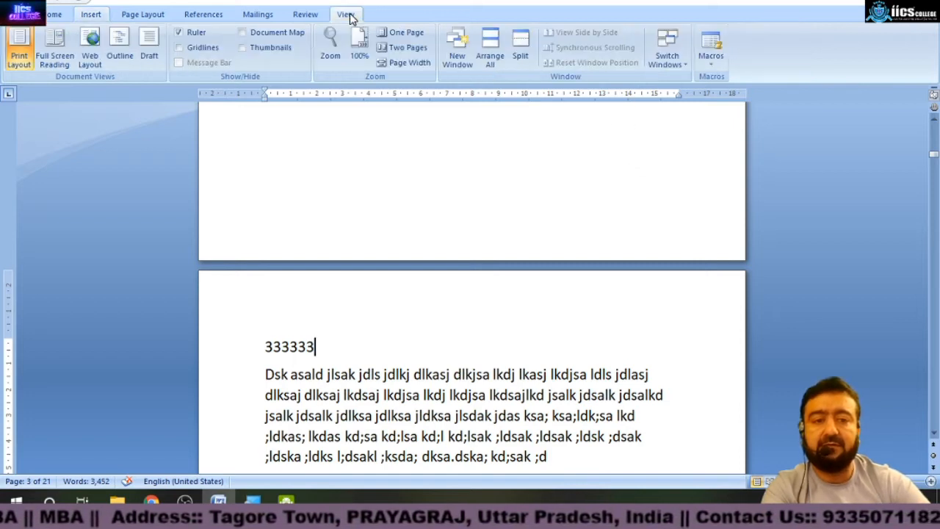
click(410, 48)
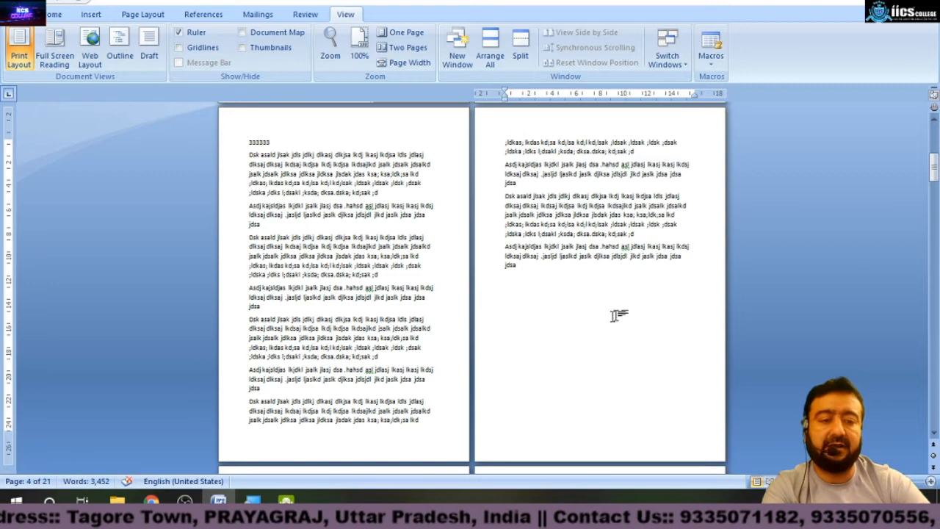
click(91, 14)
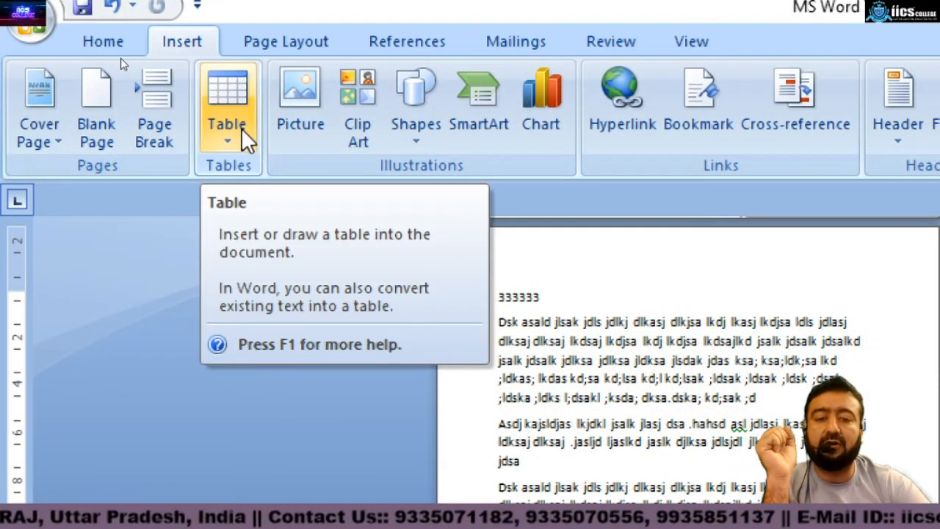
click(244, 128)
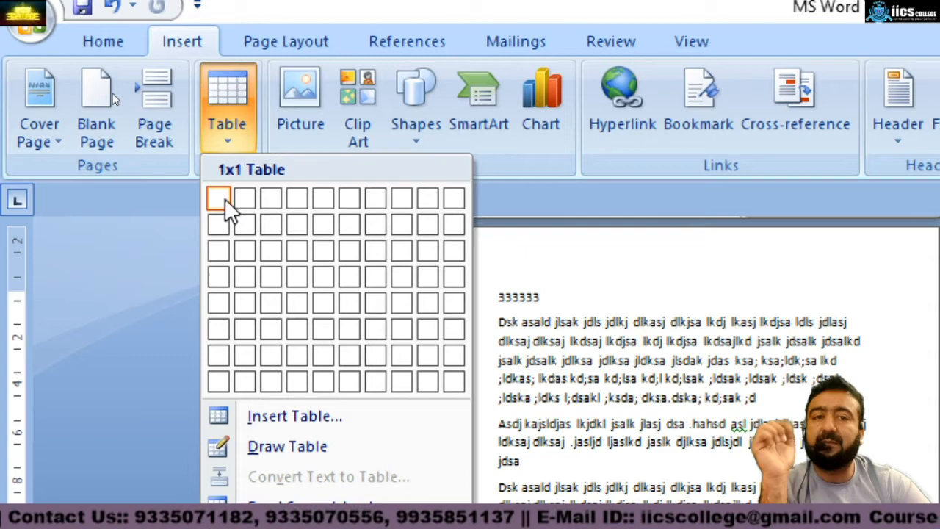
click(225, 200)
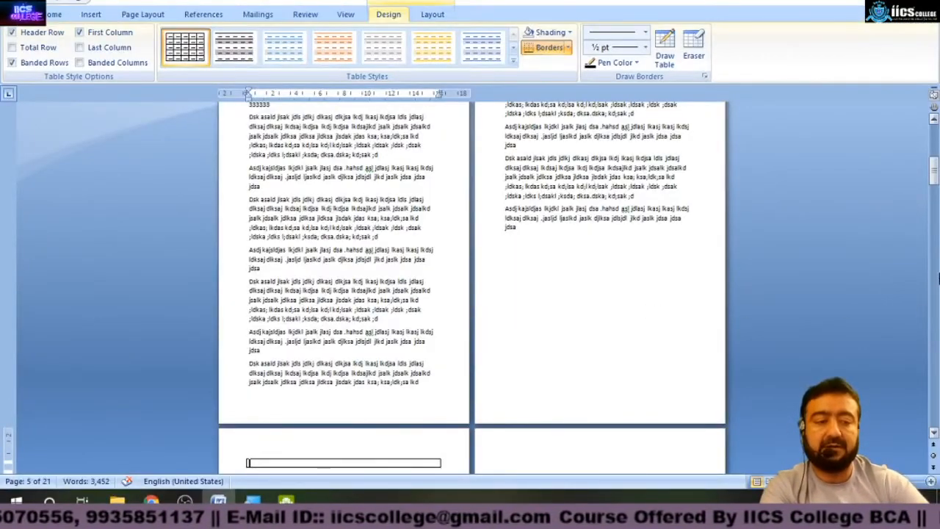
scroll(336, 436, down, 2)
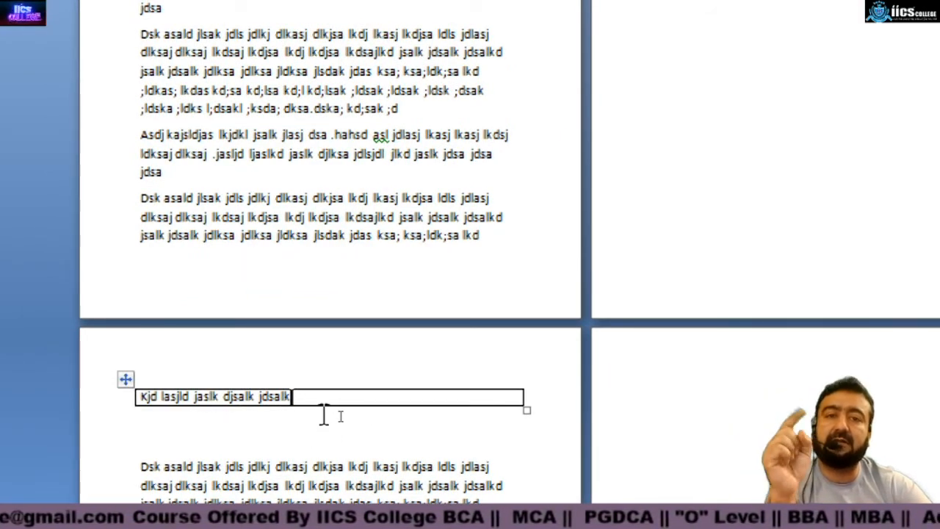
text(jf fjslkdj flkdsj flkdsj l)
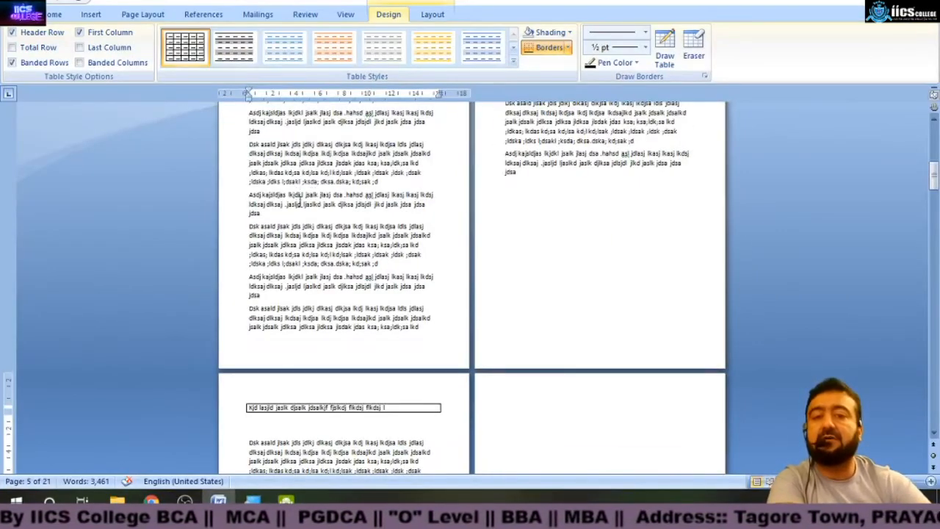
Undo the typed table text and the table insertion.
click(92, 17)
click(123, 45)
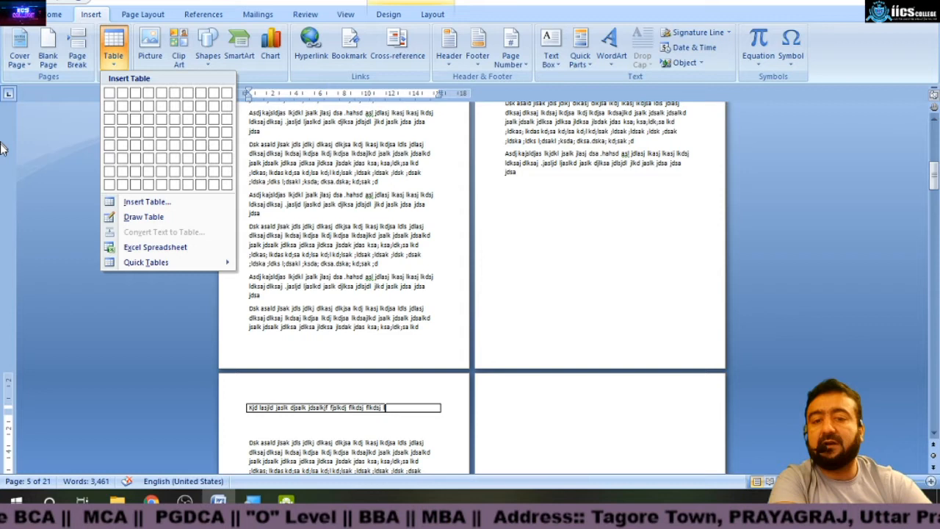
click(425, 325)
key(ctrl+z)
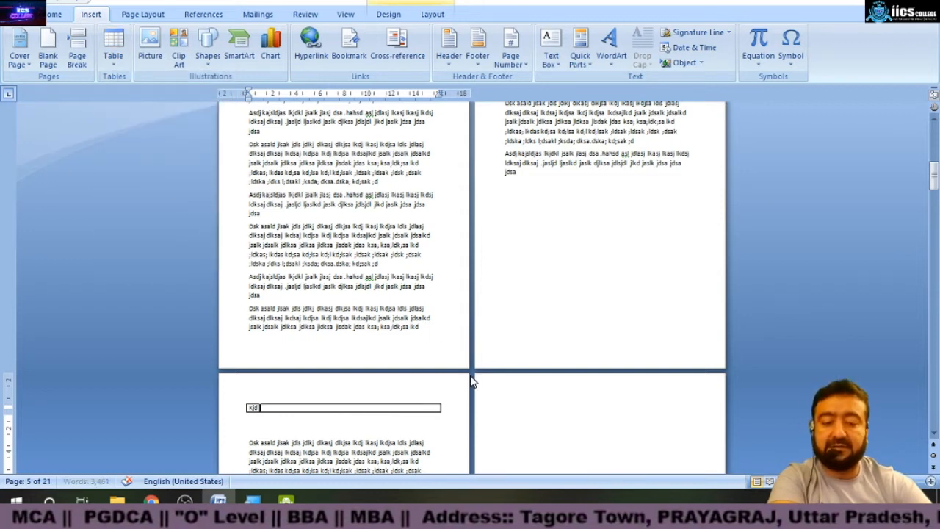
key(ctrl+z)
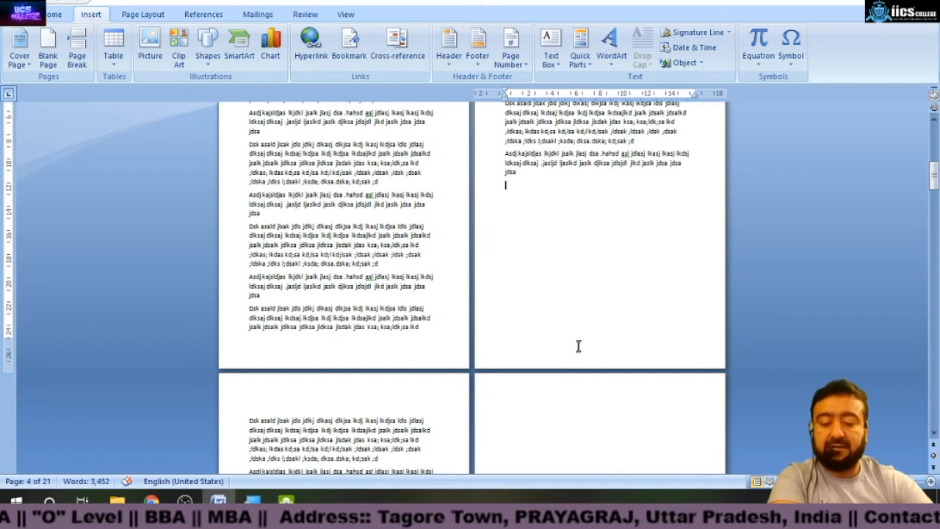
Select all document content and delete it.
key(ctrl+a)
key(Delete)
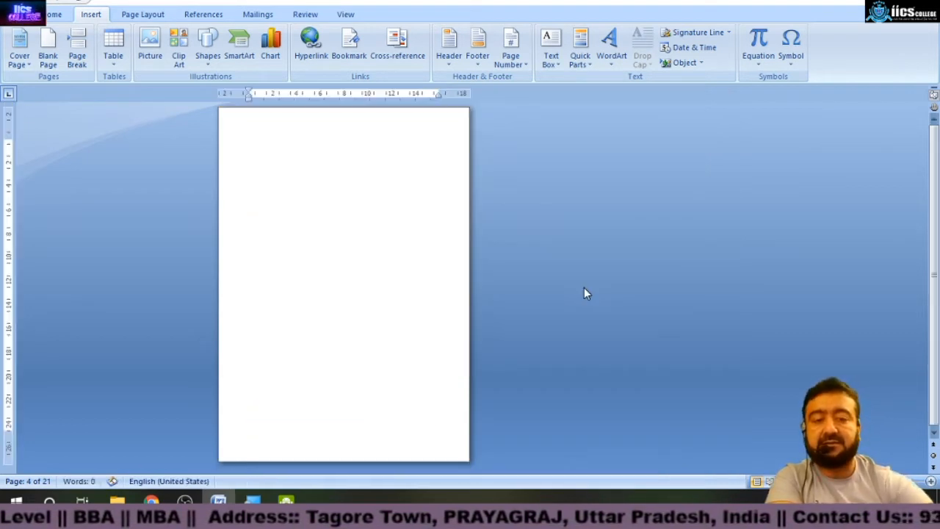
click(112, 55)
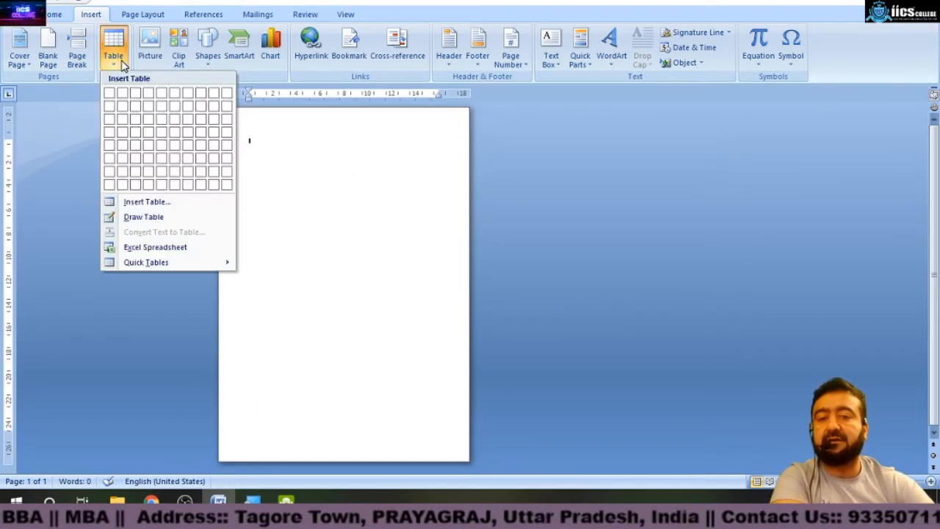
click(115, 91)
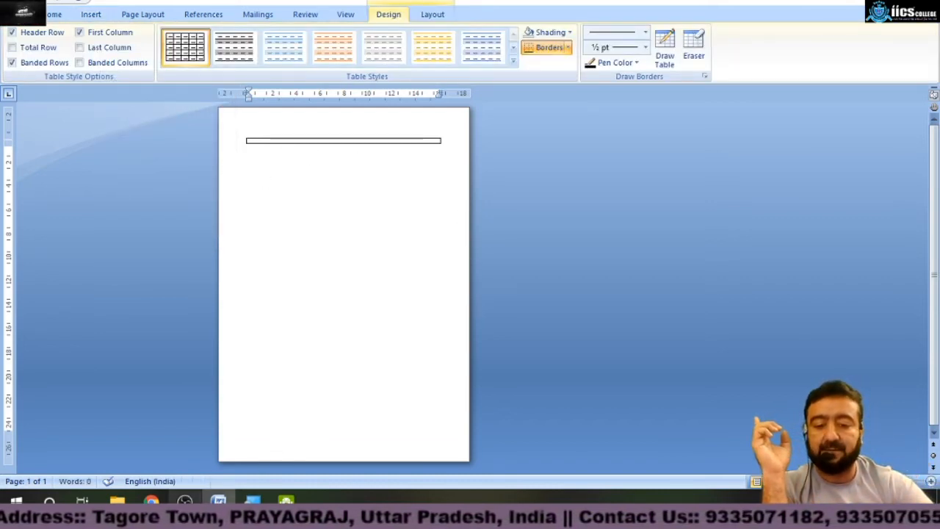
mouse_move(185, 500)
click(184, 437)
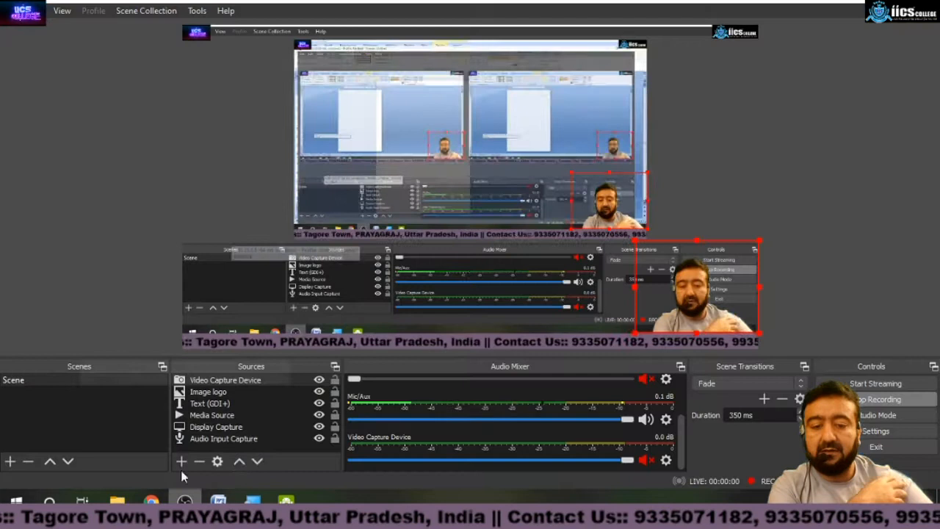
click(860, 2)
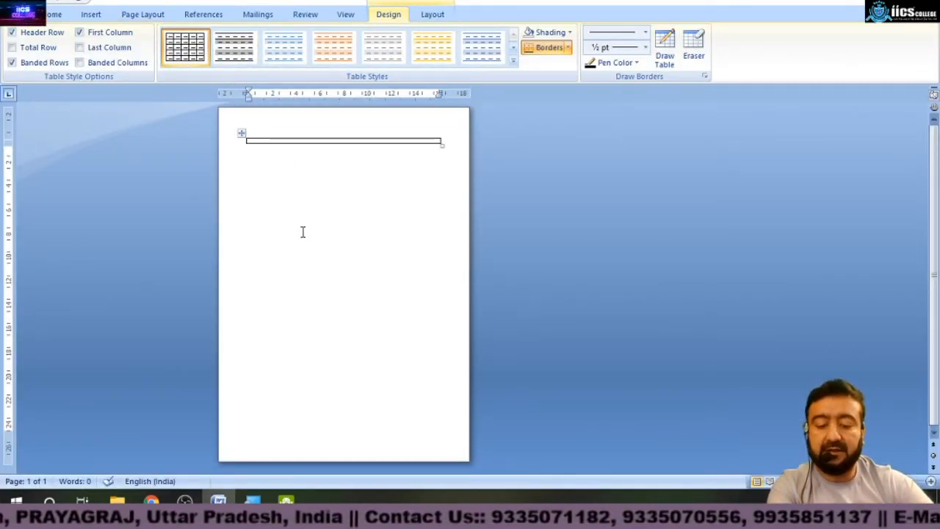
key(ctrl+z)
Insert a table with one row and two columns at the top of the page.
click(101, 16)
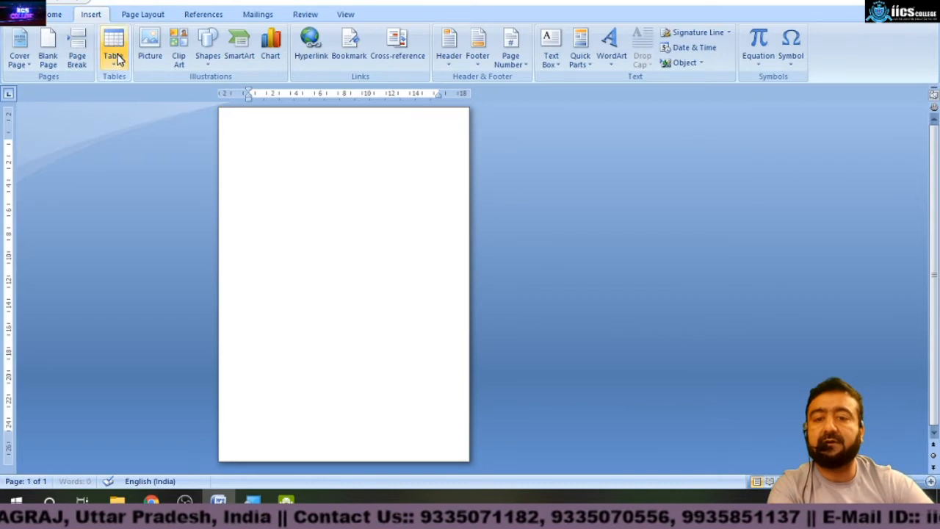
click(115, 55)
click(125, 96)
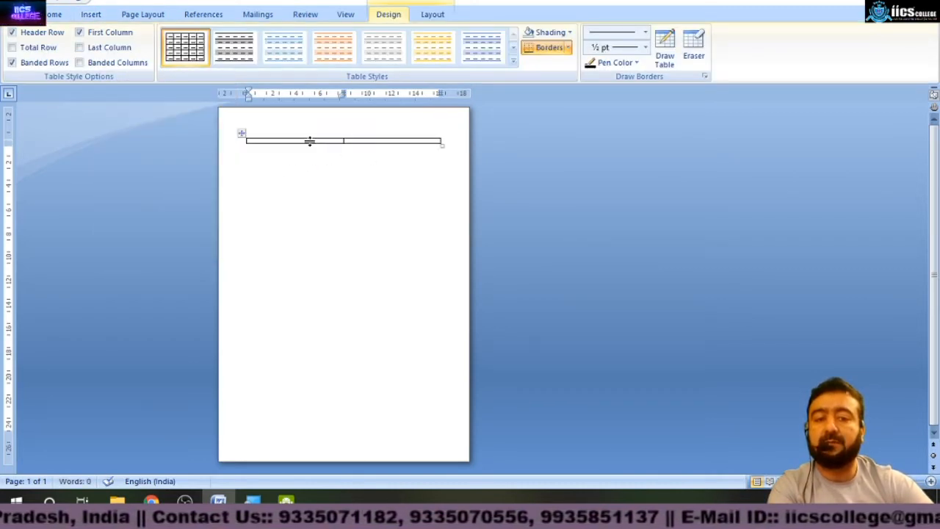
Enter NAME and Address as headings in the table's two cells.
click(96, 17)
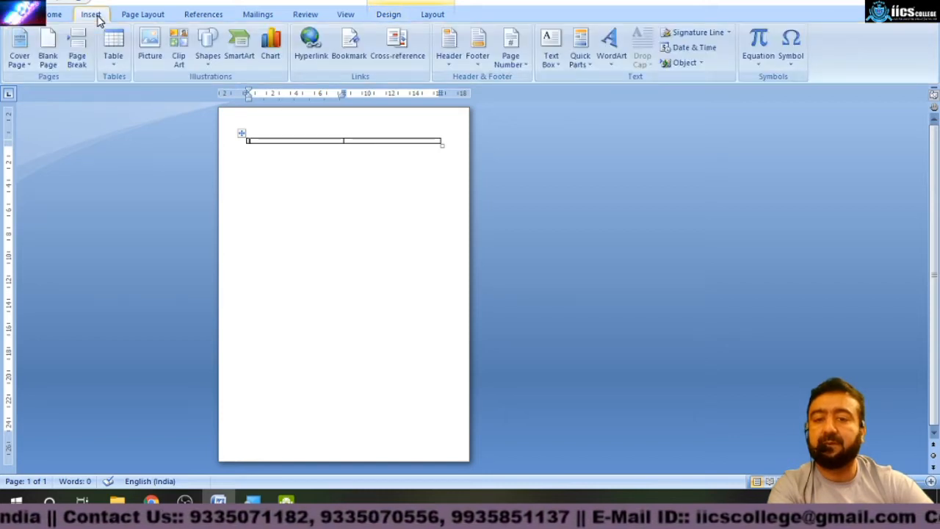
click(303, 174)
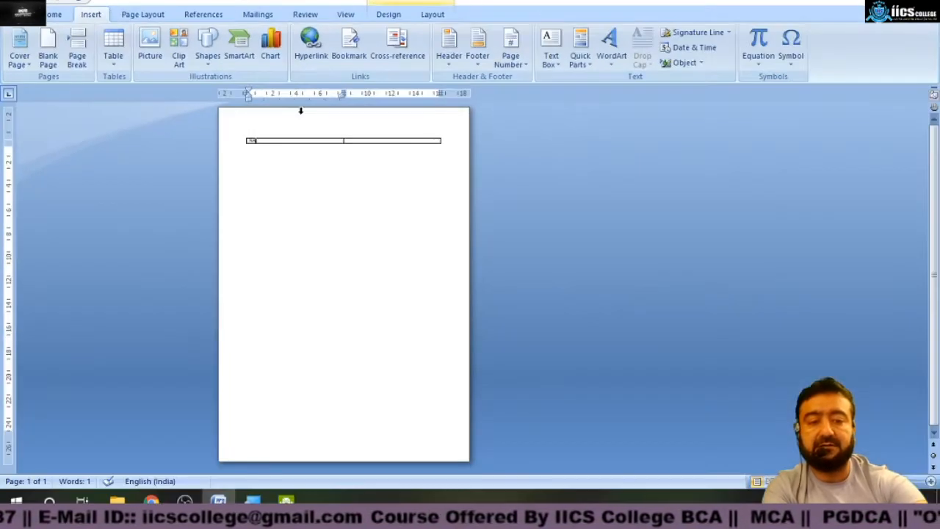
click(346, 16)
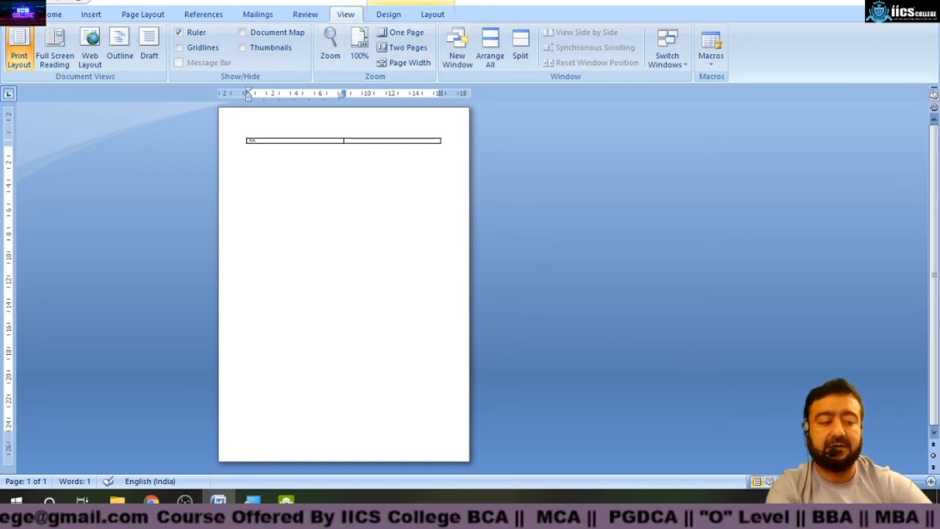
drag(867, 482, 893, 482)
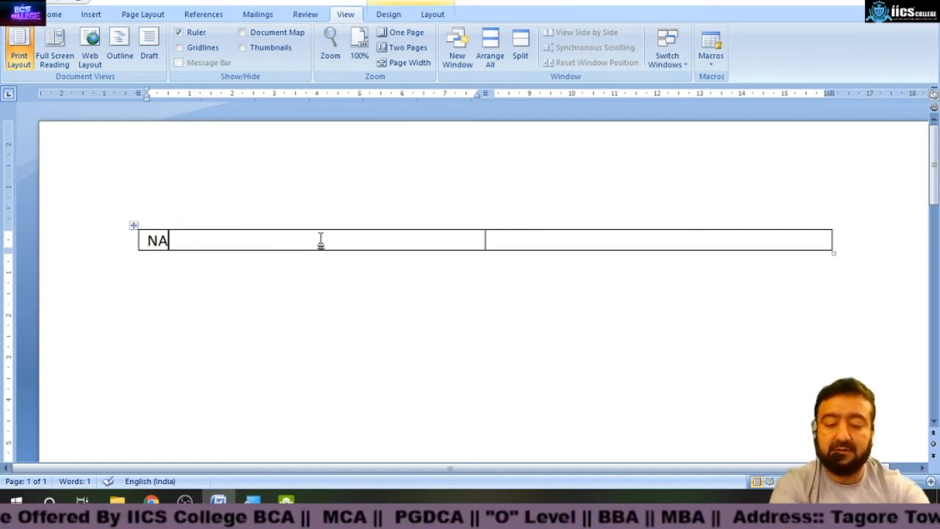
text(ME)
key(Tab)
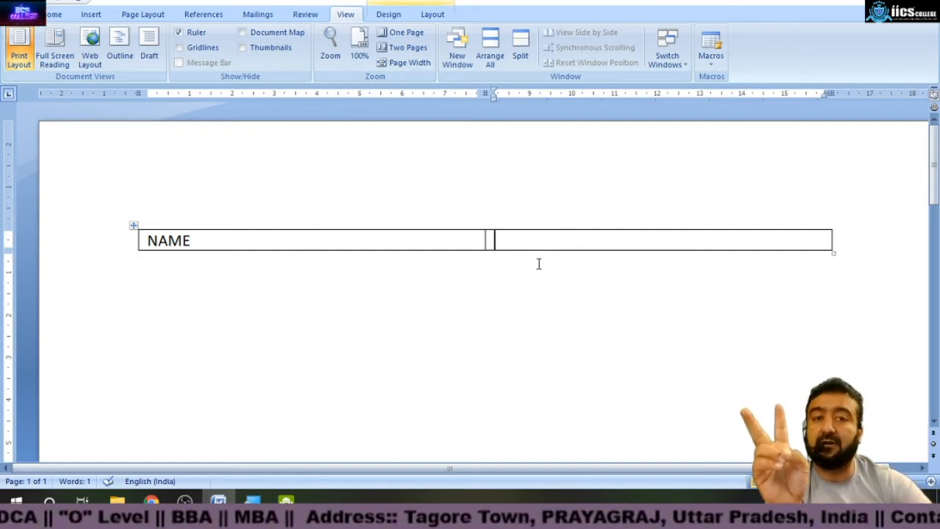
text(ddress)
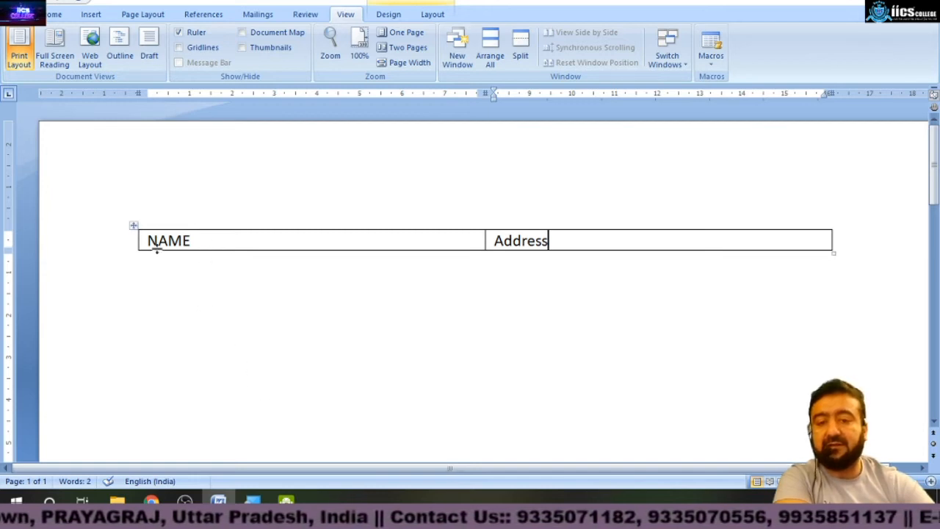
Type the note "Perss tab key to Insert a row.." below the table.
click(163, 301)
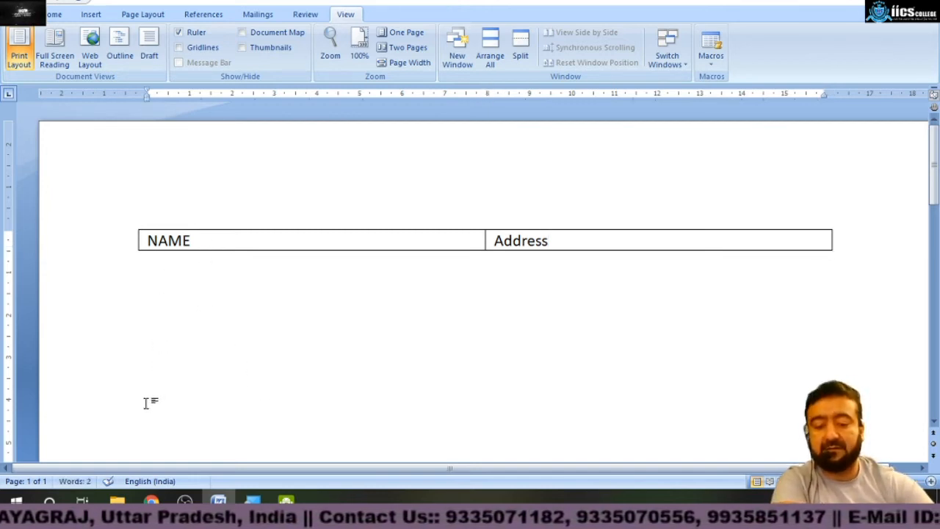
text(perss)
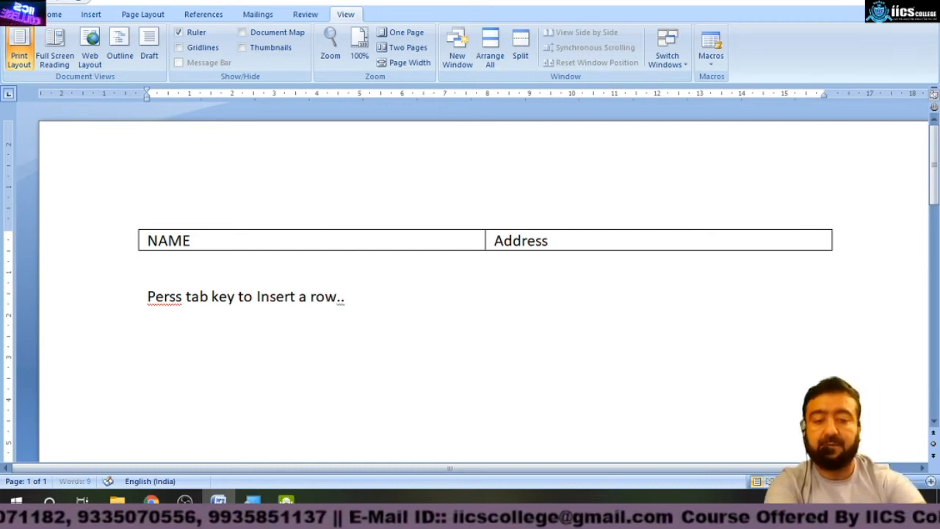
Add two new rows to the table by tabbing past the last cell.
click(556, 238)
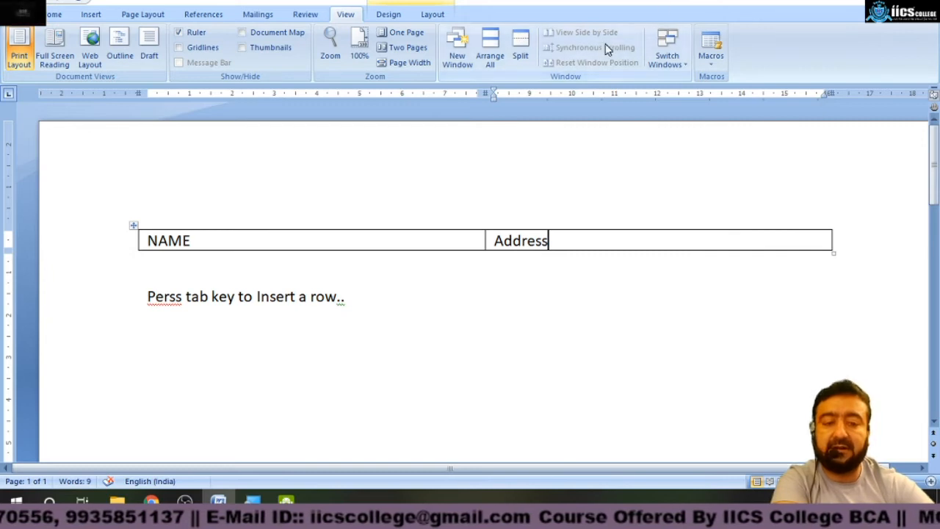
key(Tab)
key(Tab)
key(Tab)
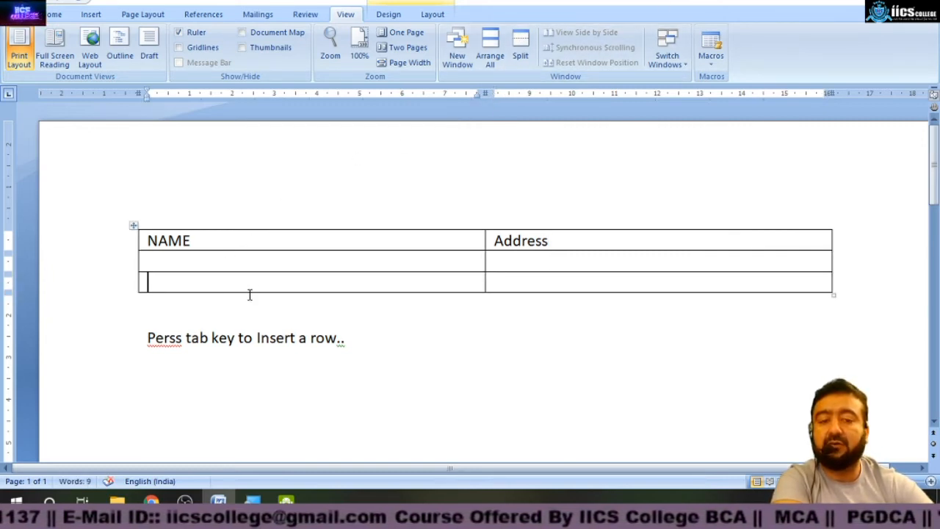
key(Tab)
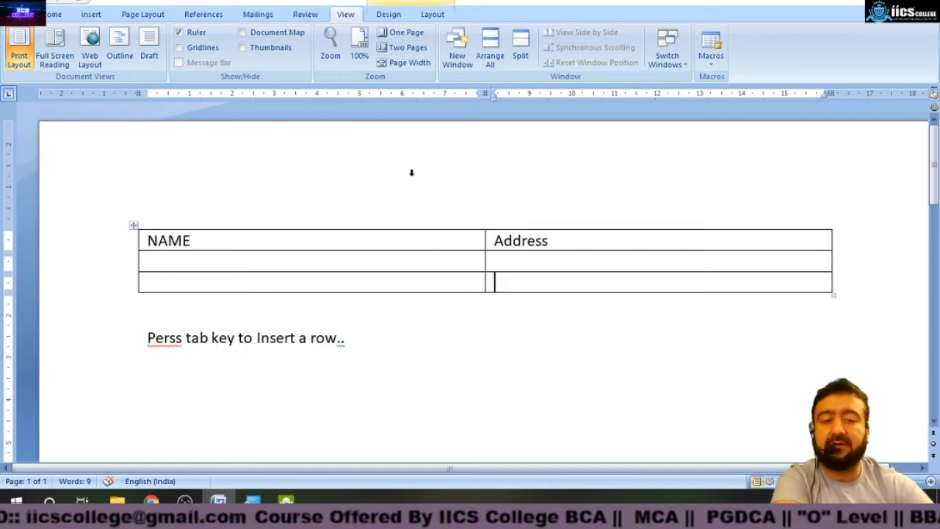
Select the Address column and then individual table rows to show table selection.
click(310, 193)
click(649, 209)
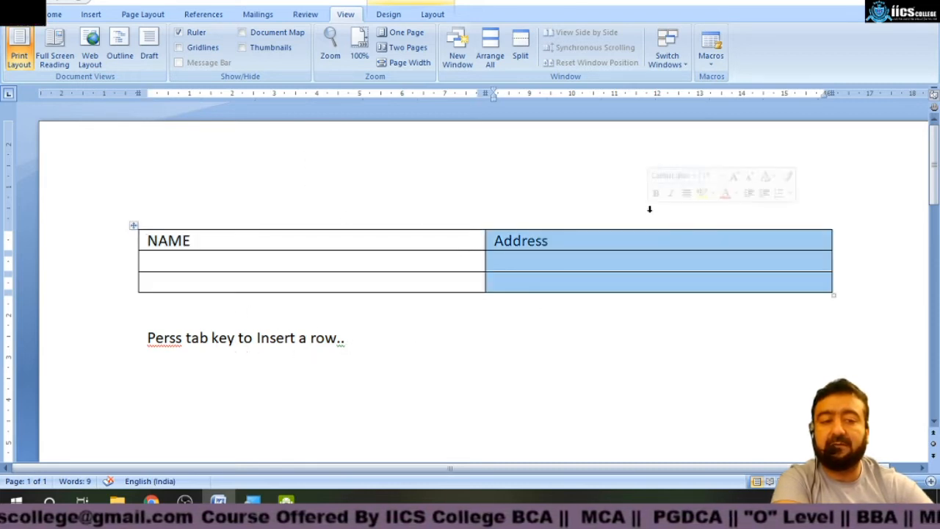
click(360, 213)
click(86, 250)
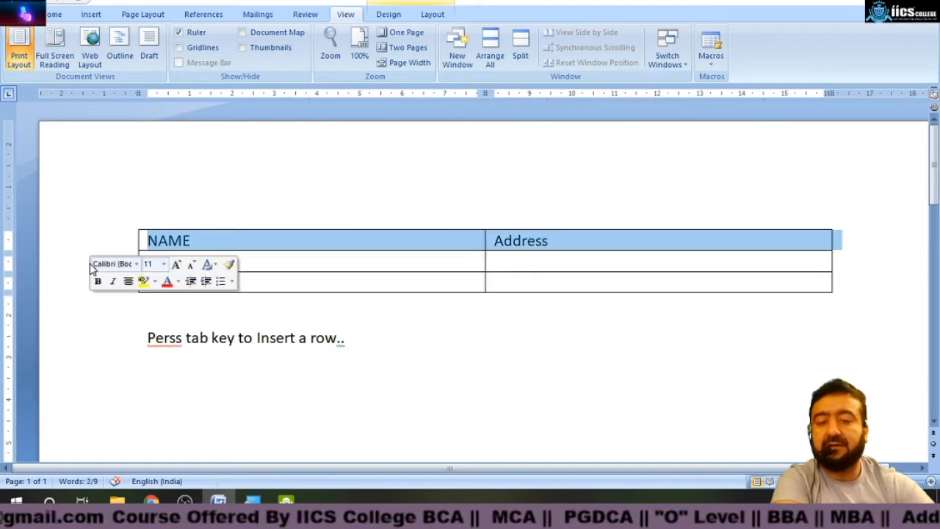
click(89, 263)
click(130, 283)
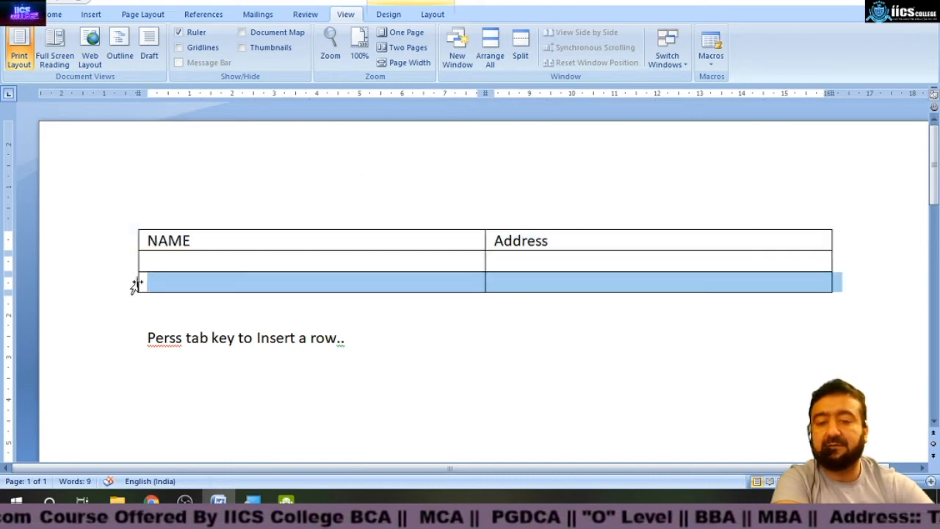
click(103, 261)
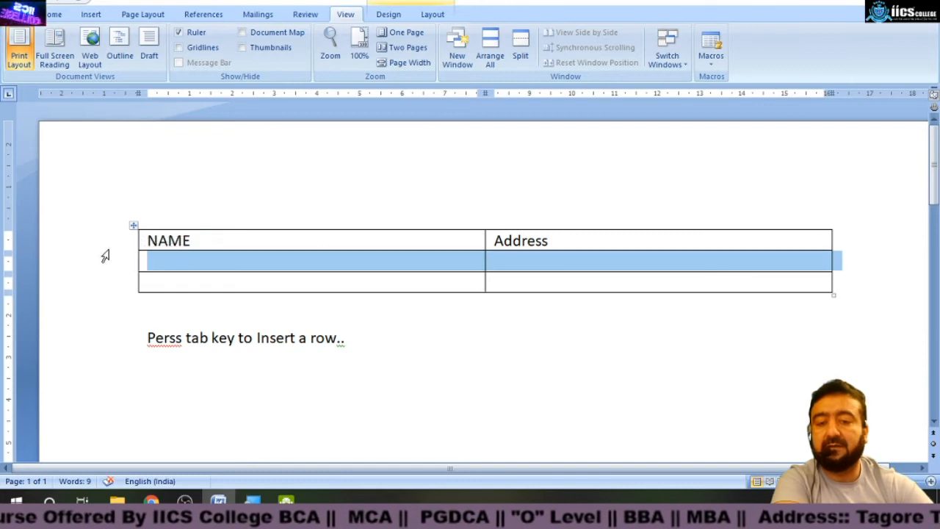
click(135, 241)
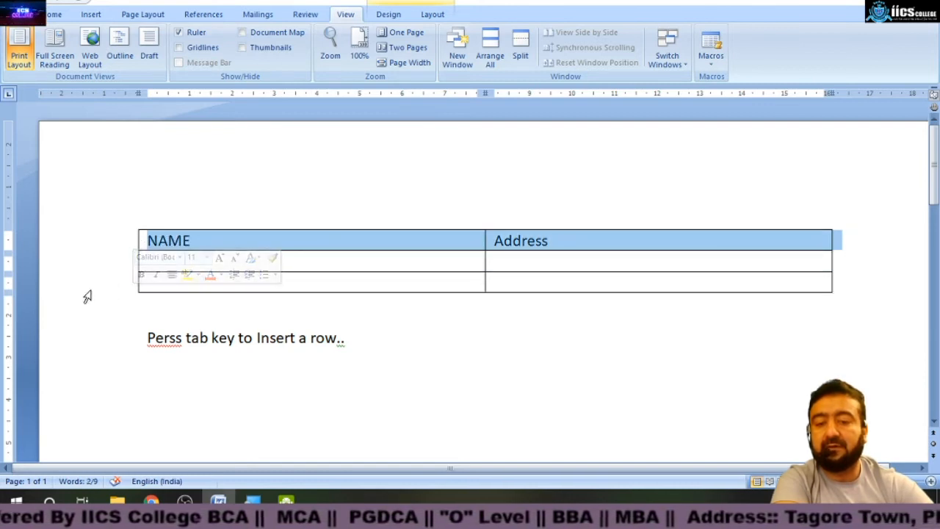
Fill the second and third rows with sample names and the addresses ALLLD and Dubai.
click(324, 261)
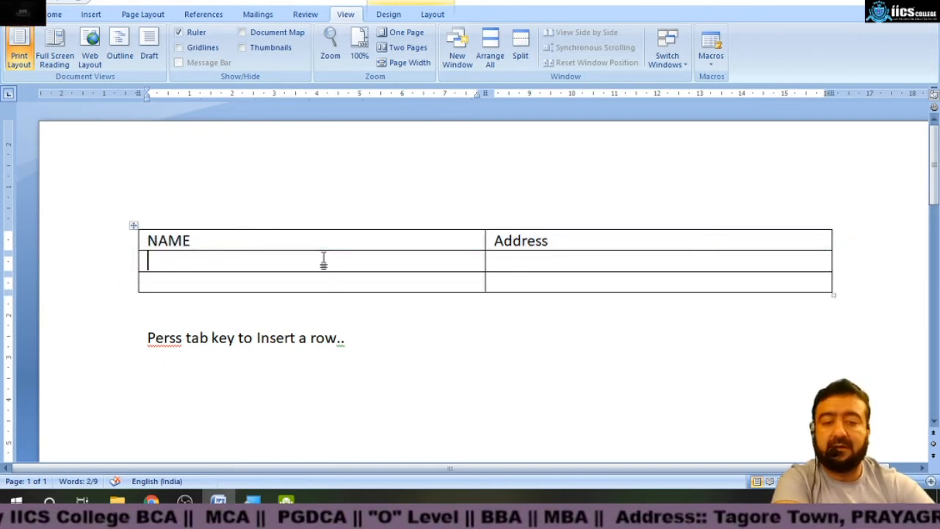
text(RAj)
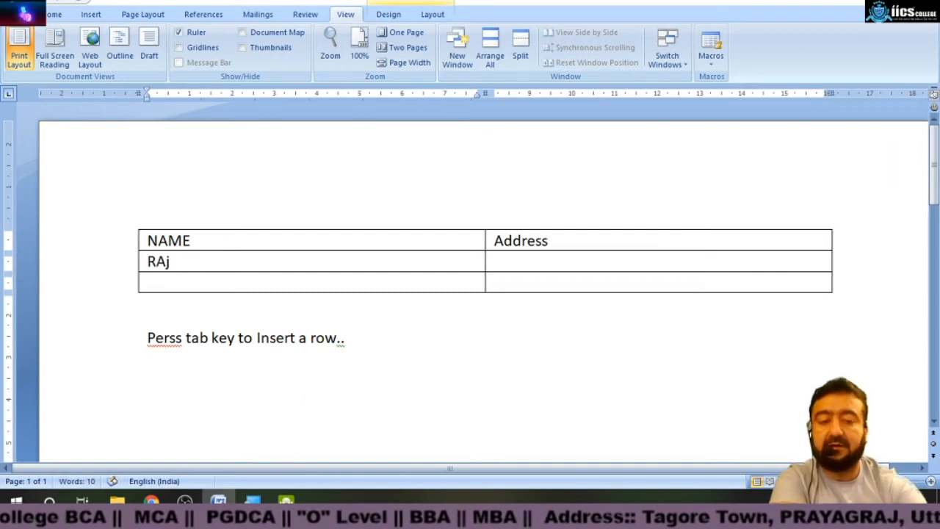
key(Tab)
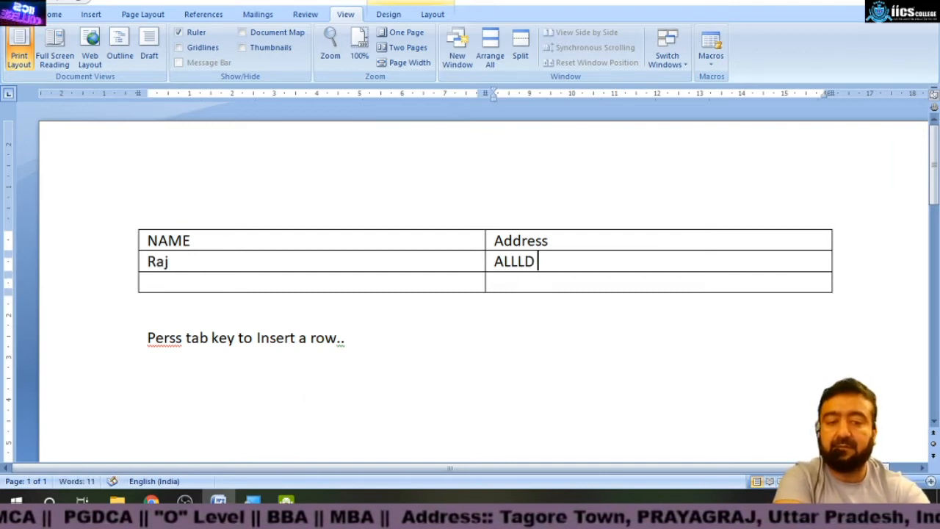
key(Tab)
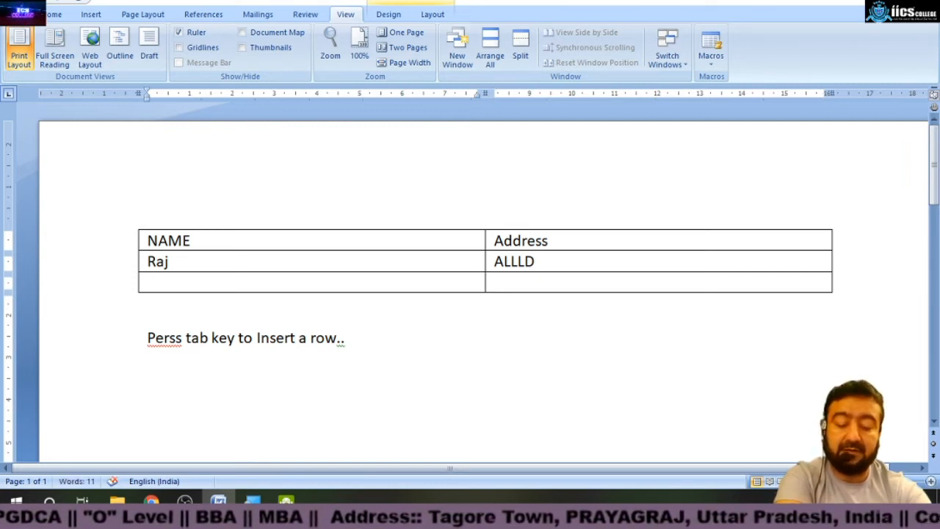
key(Tab)
text(D)
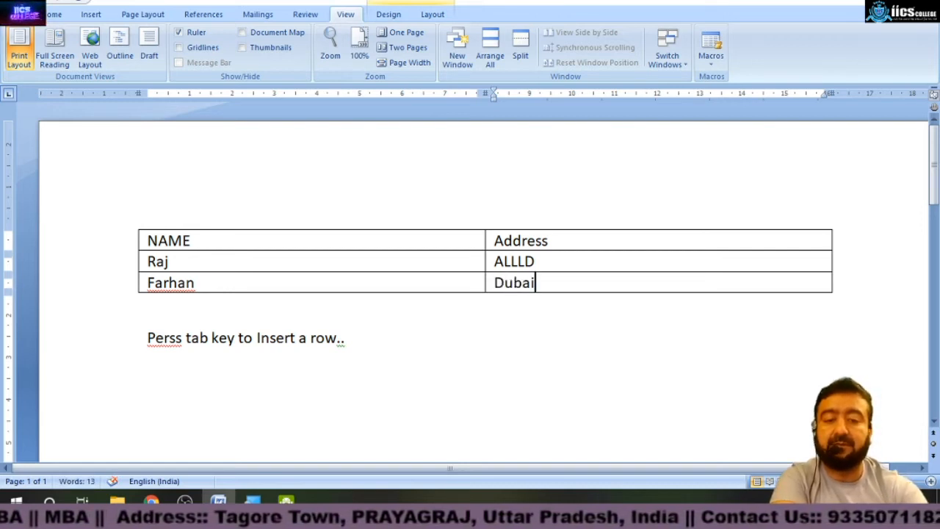
Add a fourth row with a sample name and the address Dubai, then start another row.
key(Tab)
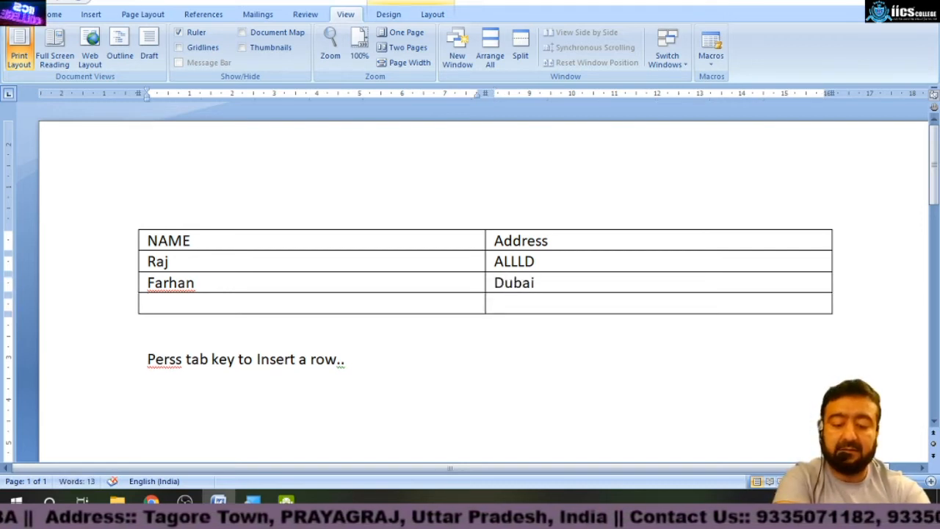
text(Babu)
key(Tab)
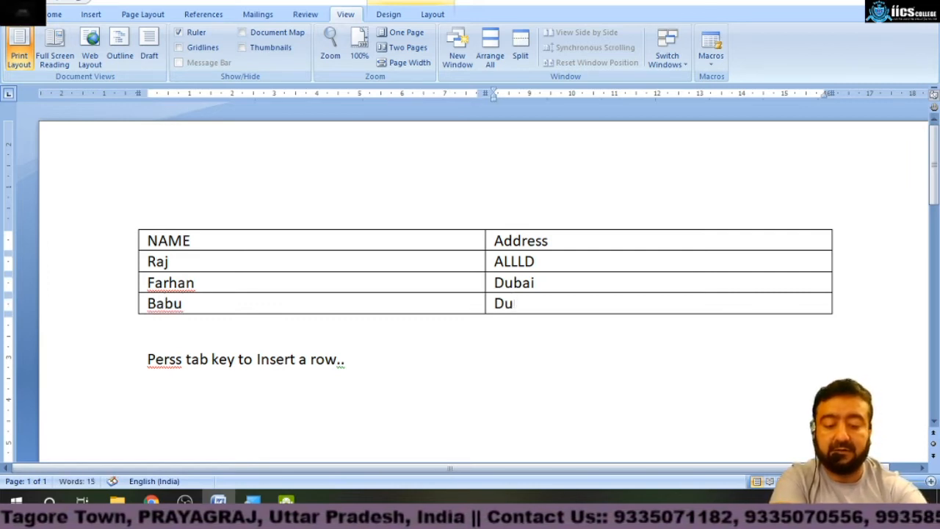
key(Tab)
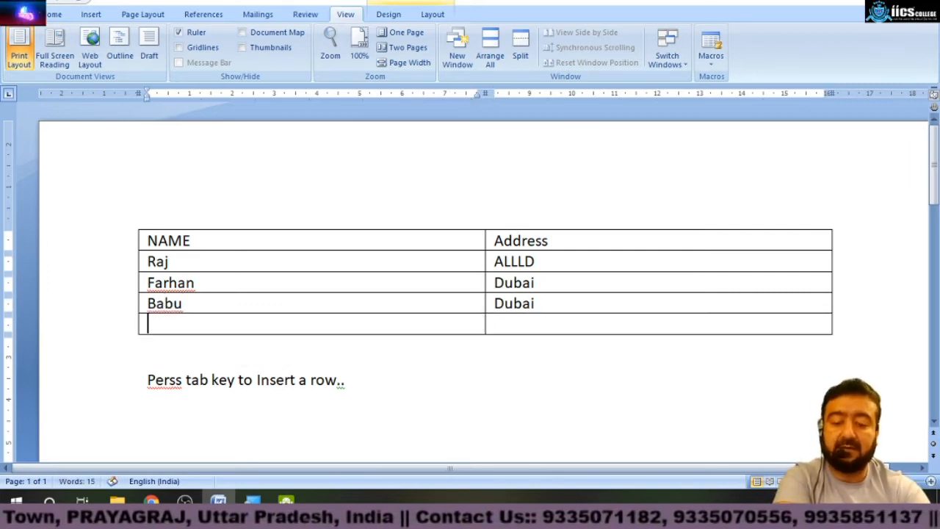
Fill two more rows with sample names and the addresses USA and InDIA.
text(Ram)
key(Tab)
text(USA)
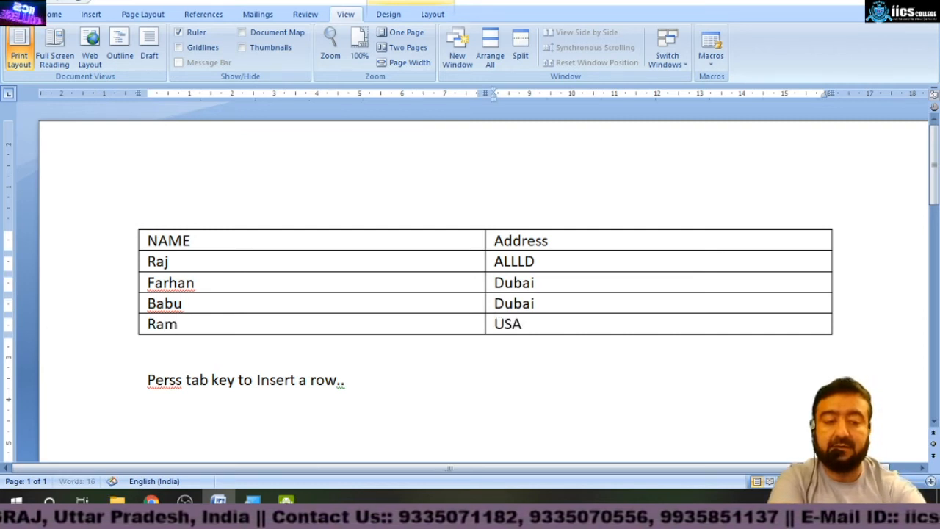
key(Tab)
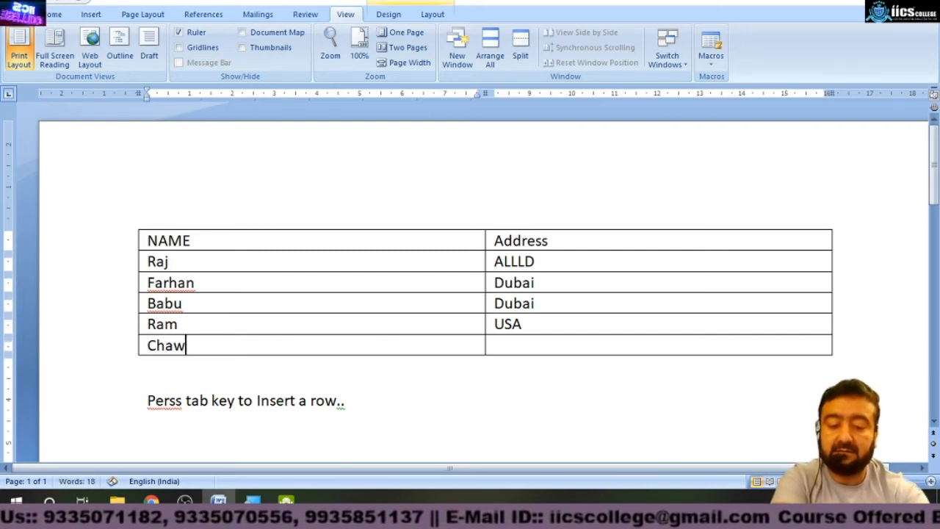
key(Tab)
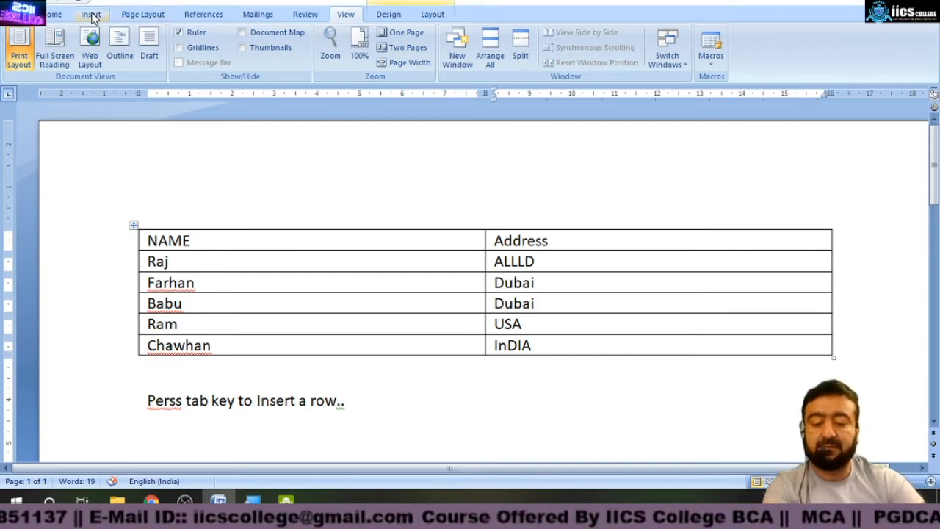
Select all document content and delete it.
key(ctrl+a)
key(Delete)
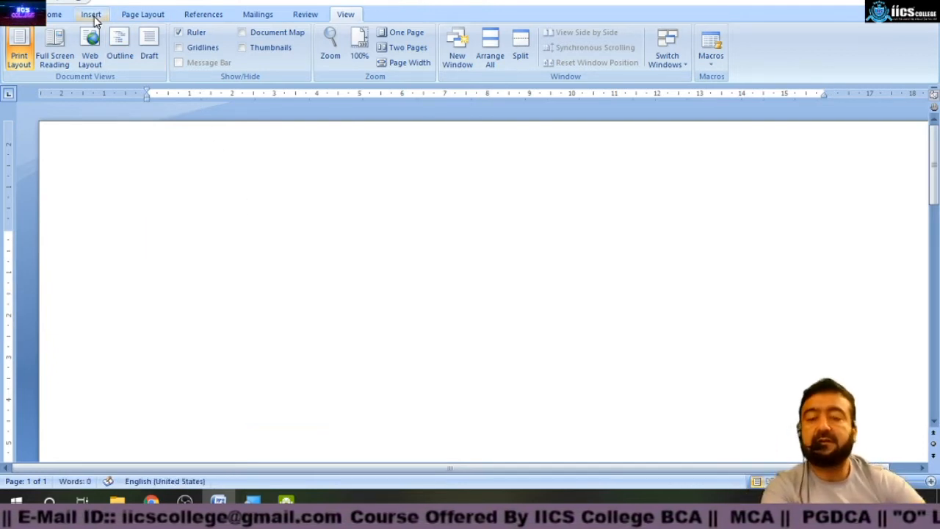
click(91, 14)
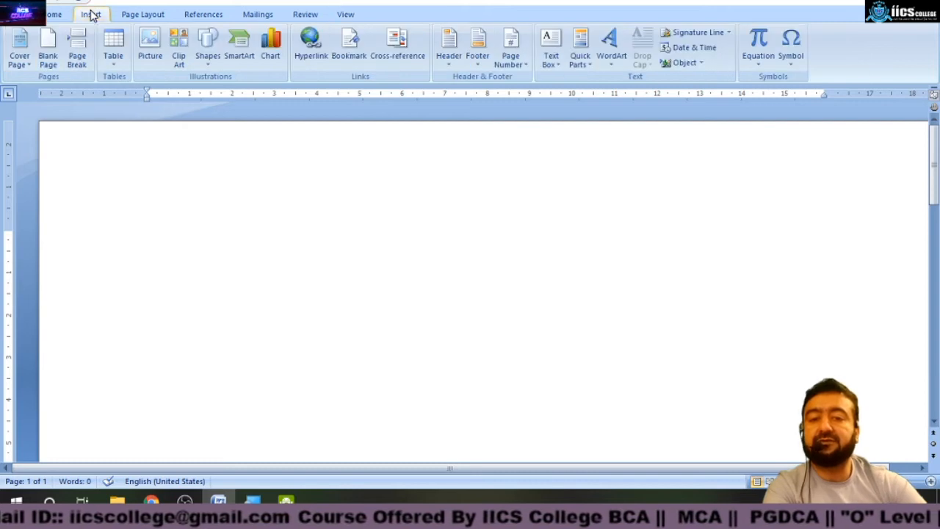
Insert a table with 2 columns and 6 rows.
click(112, 59)
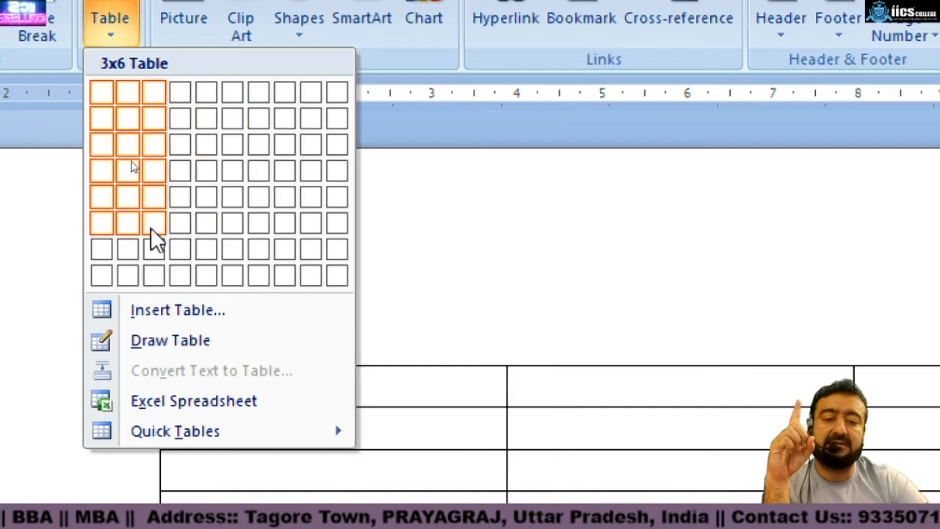
click(132, 233)
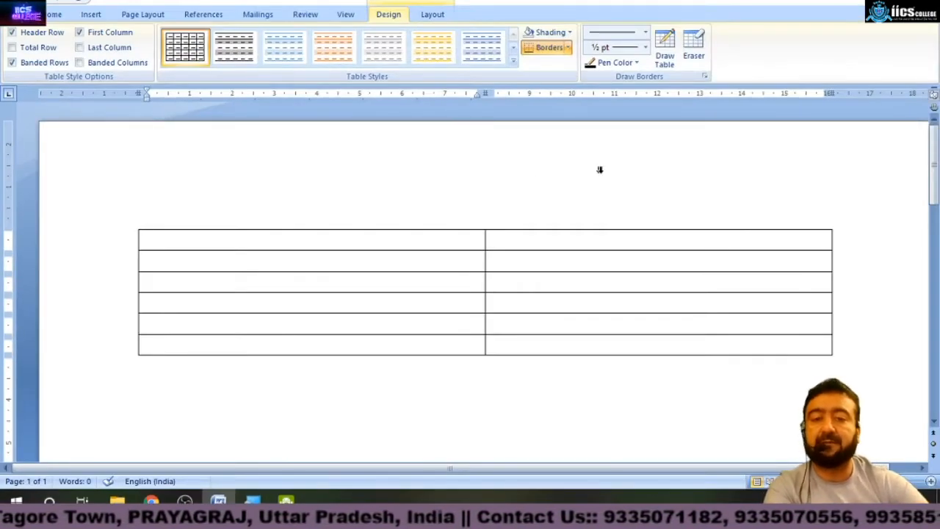
Delete the table together with all other document content.
click(91, 15)
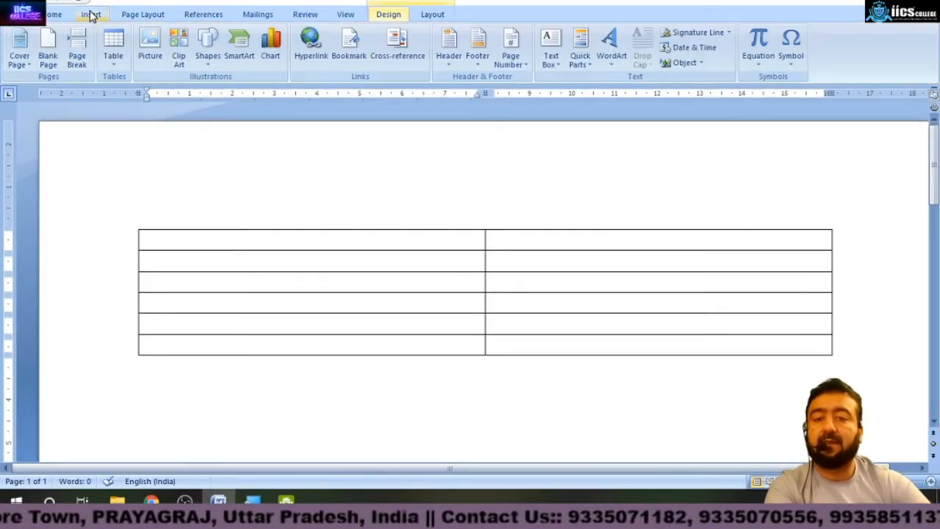
click(115, 46)
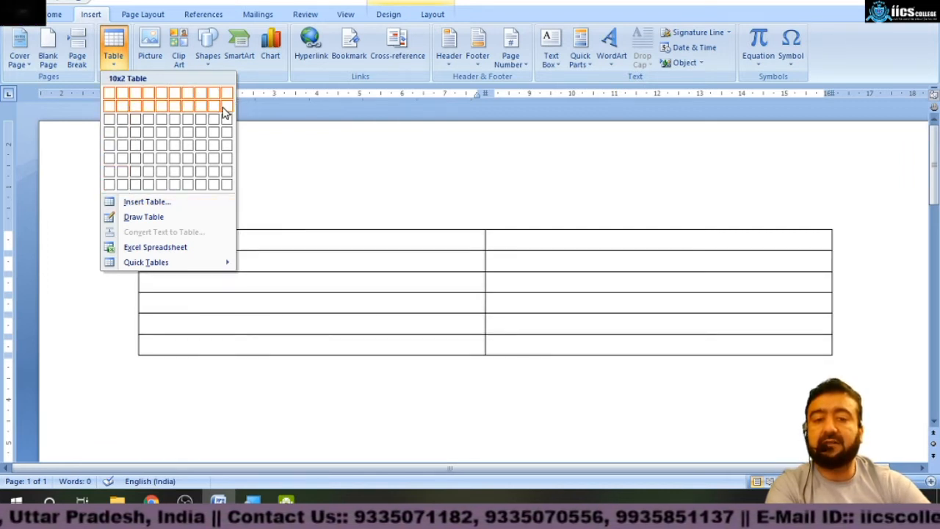
click(375, 195)
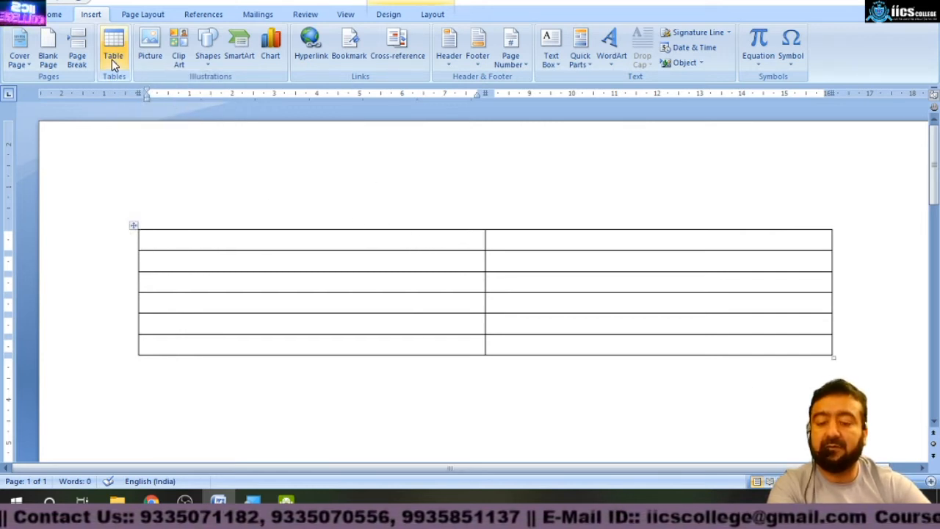
key(ctrl+a)
key(Delete)
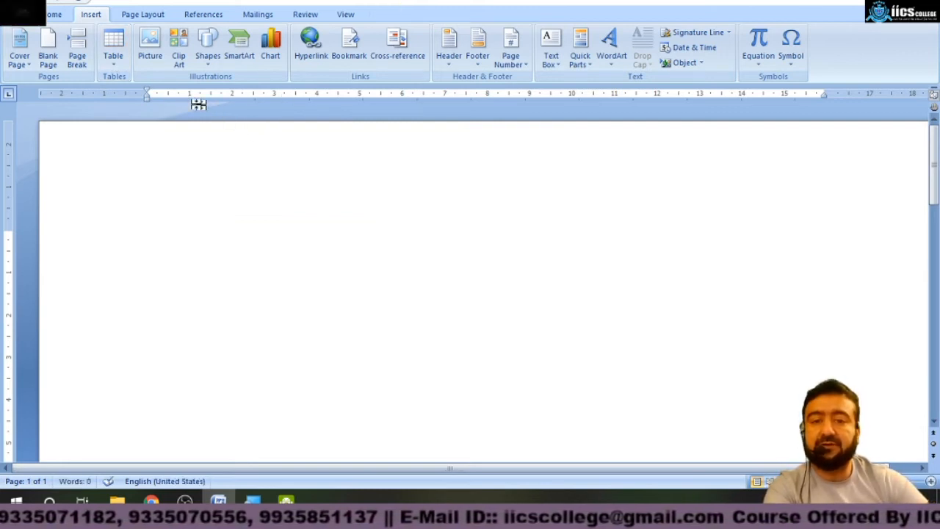
Insert a table with 10 columns and 2 rows.
click(113, 60)
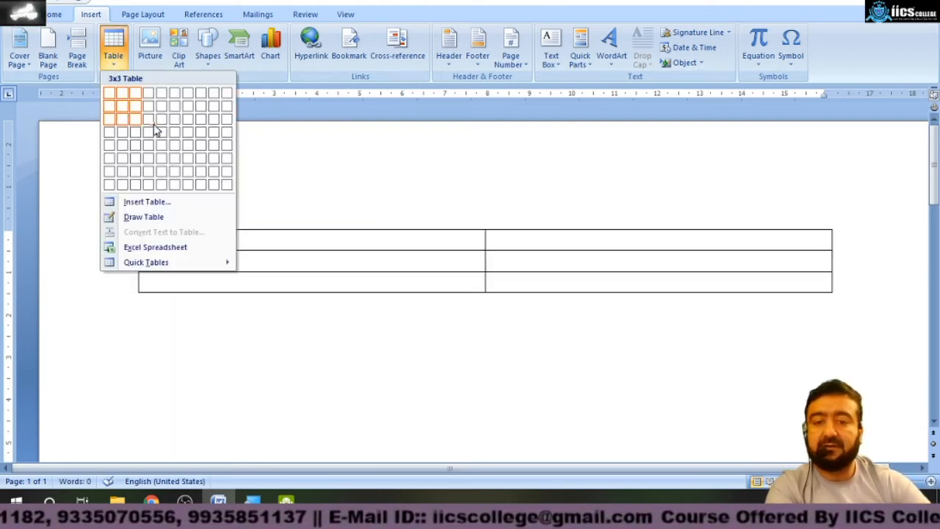
click(228, 112)
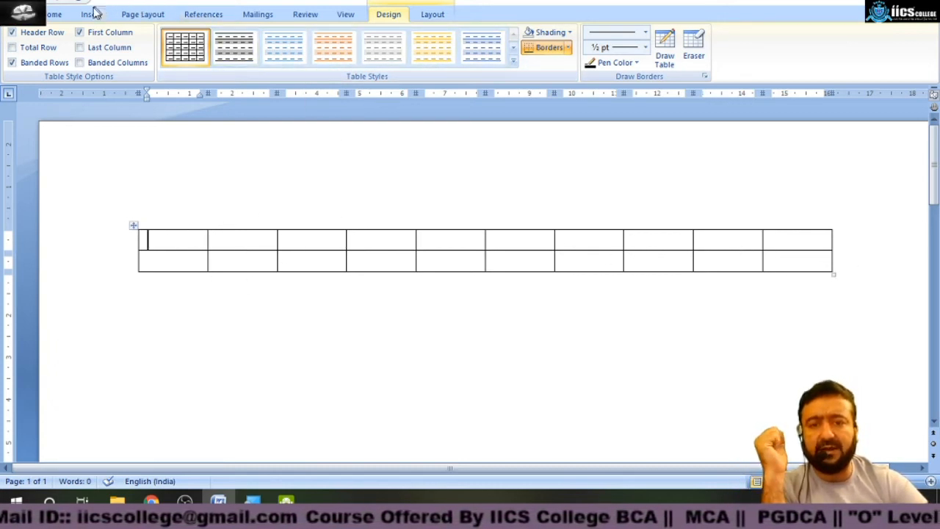
Undo the insertion of the 10-column, 2-row table.
click(90, 14)
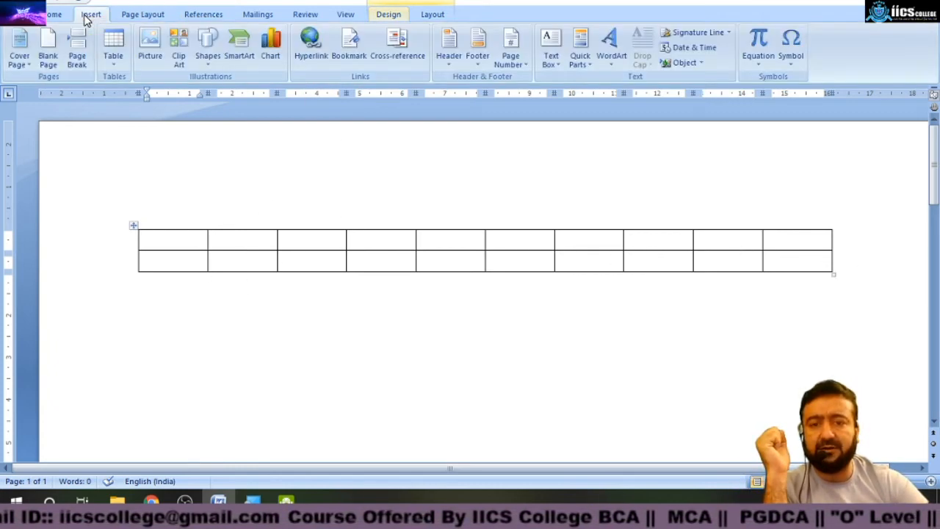
click(116, 53)
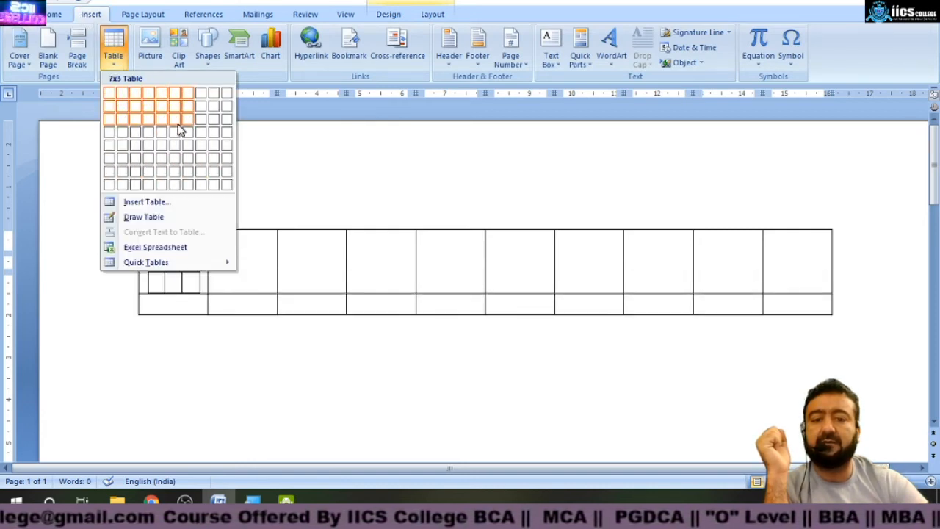
click(374, 147)
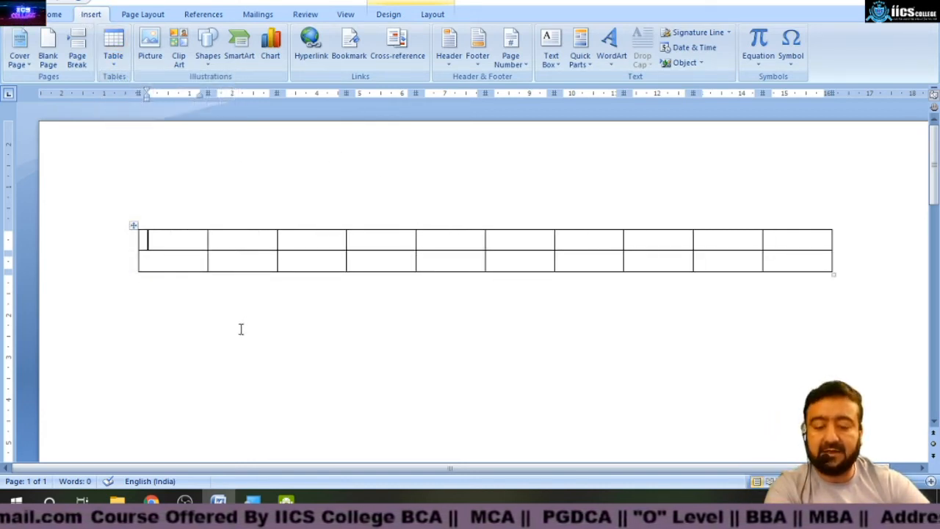
key(ctrl+z)
Insert a table by entering 10 columns and 10 rows as its size.
click(119, 55)
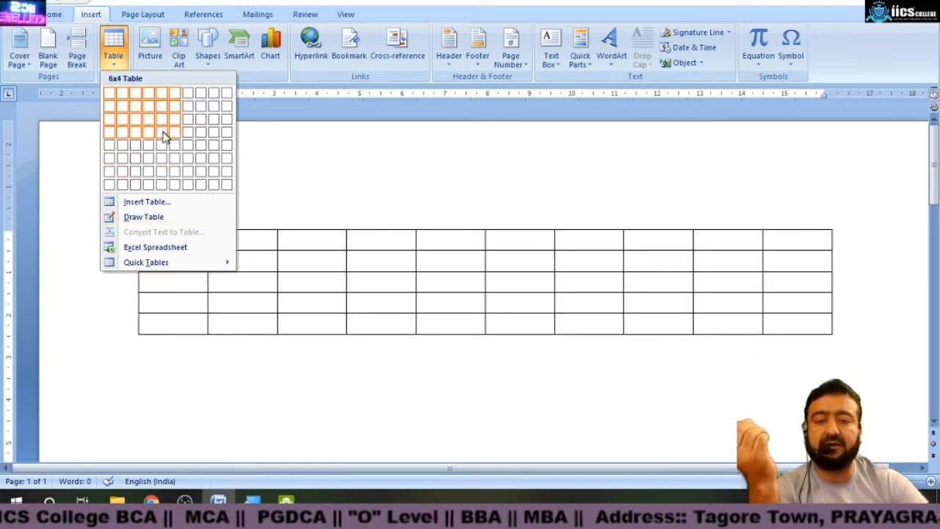
click(147, 202)
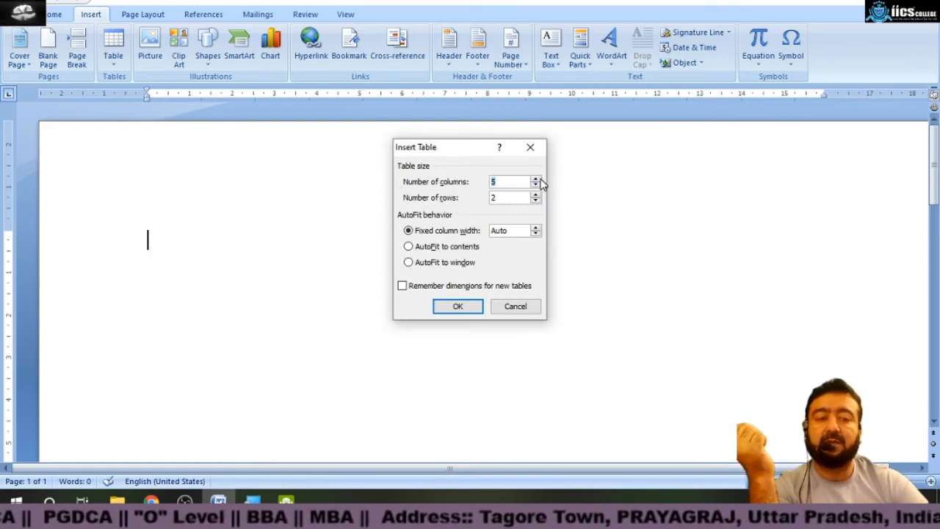
key(Up)
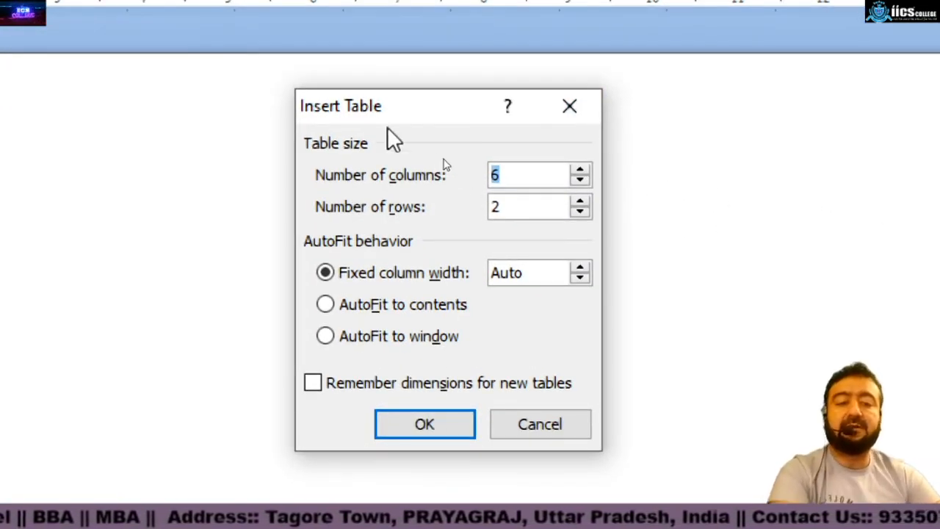
text(10)
drag(515, 206, 472, 213)
text(10)
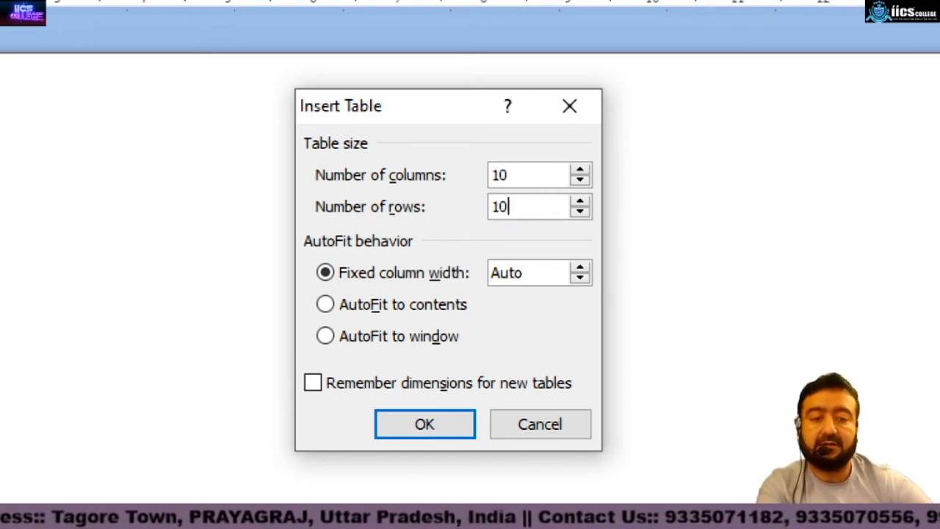
click(452, 376)
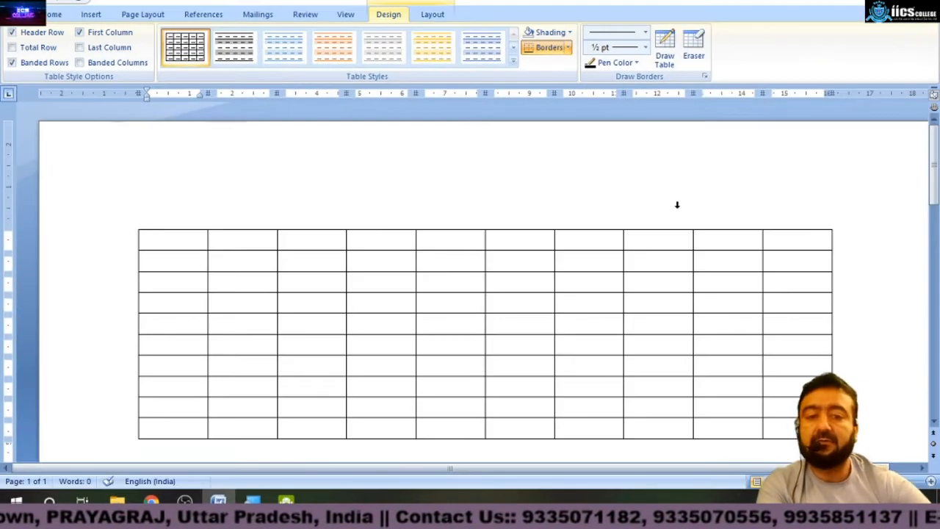
Enter sample text Kjkf jsld and Sf fjfjsld in the first two cells of the top row.
text(Kjkf jsld)
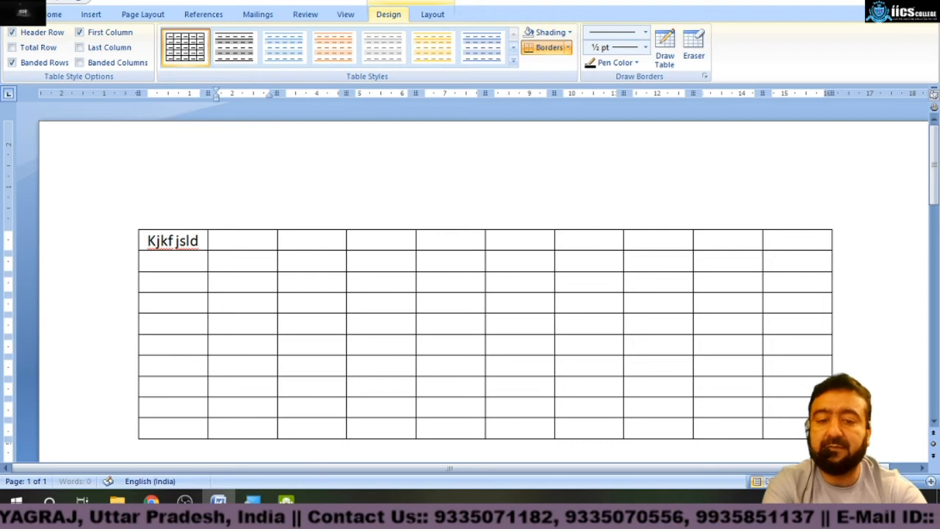
key(Tab)
text(sf fjfjsld)
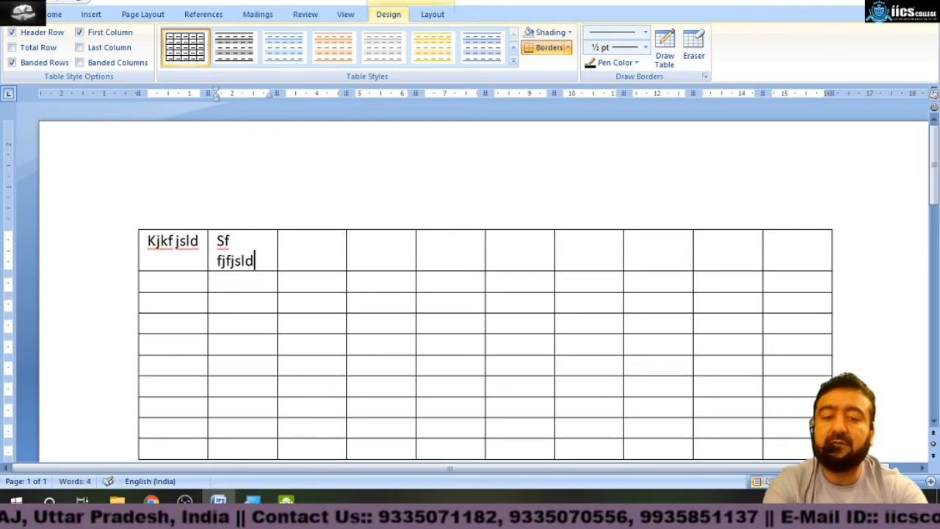
Enter sample text in several cells down the third column.
click(288, 281)
key(Down)
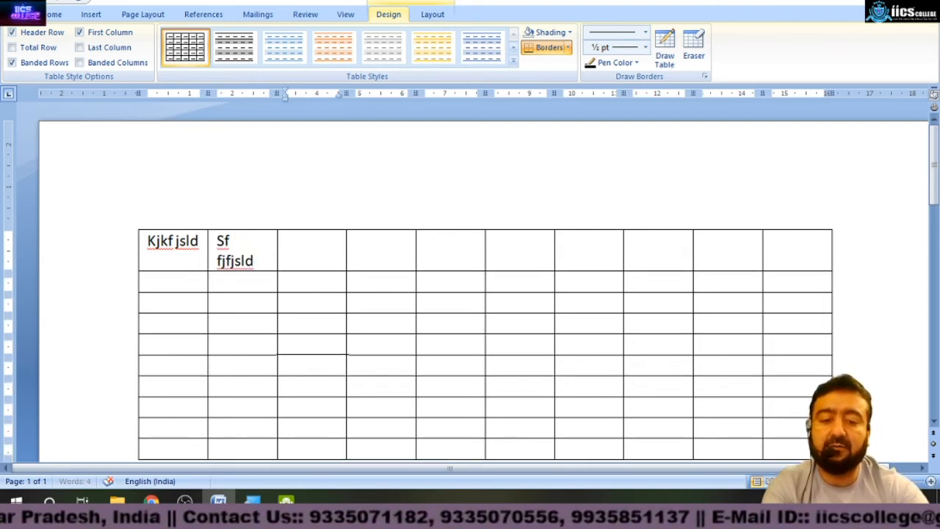
text(sdf)
key(Down)
text(sf)
key(Down)
key(Down)
text(dsfsdf)
Fill the following cells of that row with sample text across the next columns.
key(Tab)
text(wqaw w)
key(Tab)
text(qw)
key(Tab)
text(e q)
key(Tab)
text(w)
key(Tab)
text(qwwqewq)
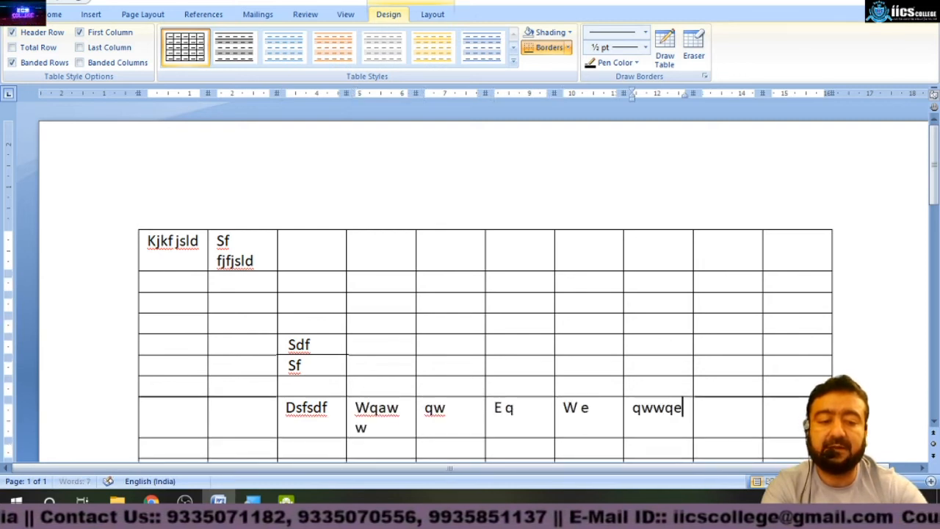
Enter sample text in the cells stacked above the last filled cell.
key(Up)
text(wqe)
key(Up)
text(wq)
key(Up)
text(ewewsadeqqsa)
Move the insertion point between table cells in every direction to explore navigation.
key(Left)
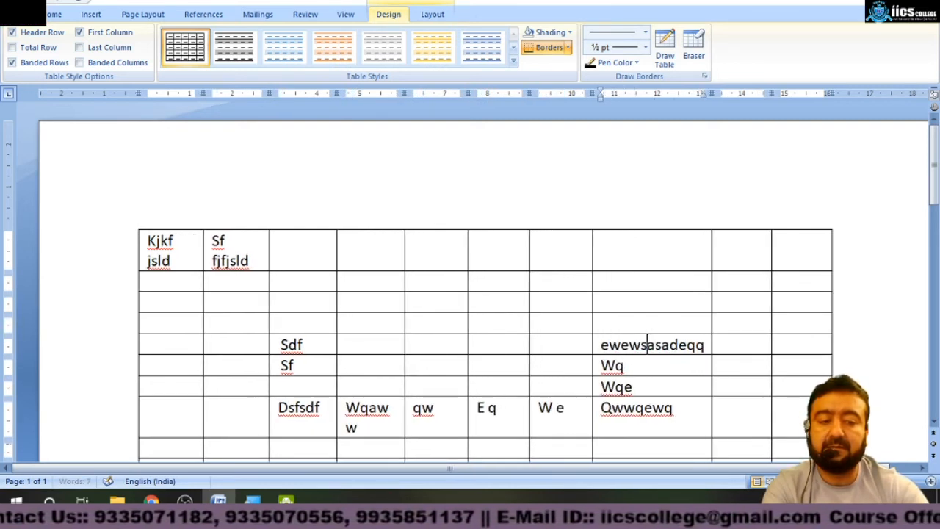
key(Left)
key(Left)
key(Left)
key(Left)
key(Left)
key(Left)
key(Right)
key(Right)
key(Right)
key(Up)
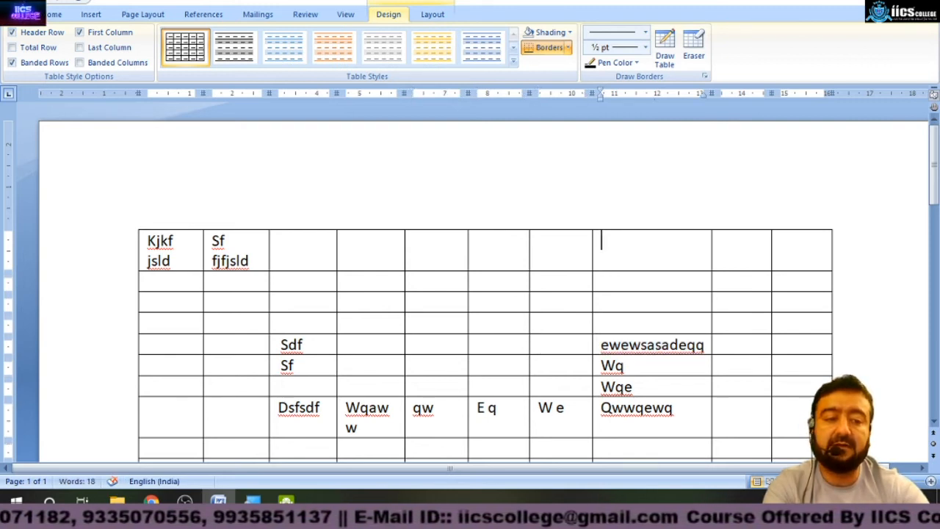
key(Left)
key(Left)
key(Left)
key(Left)
key(Left)
key(Left)
key(Down)
key(Down)
key(Down)
key(Left)
key(Right)
key(Right)
key(Right)
key(Right)
key(Right)
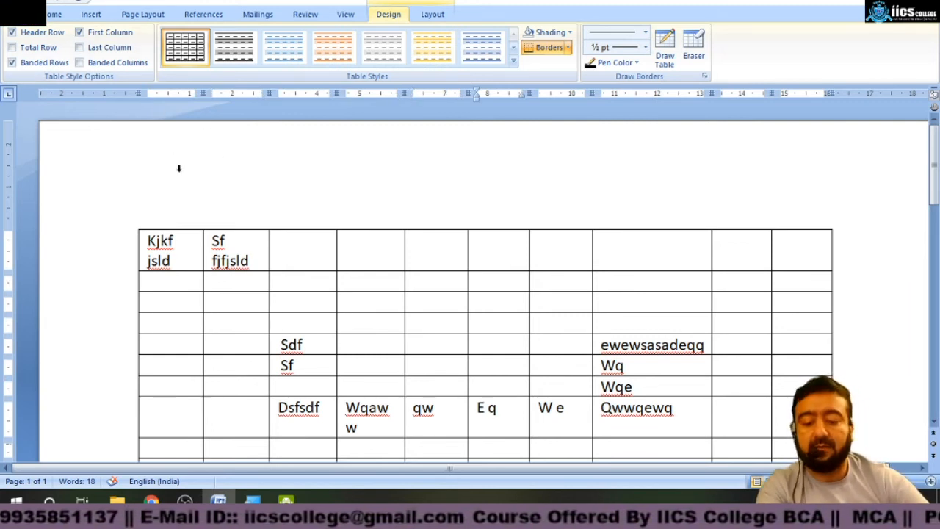
Clear the entire document, removing the table.
key(ctrl+a)
key(Delete)
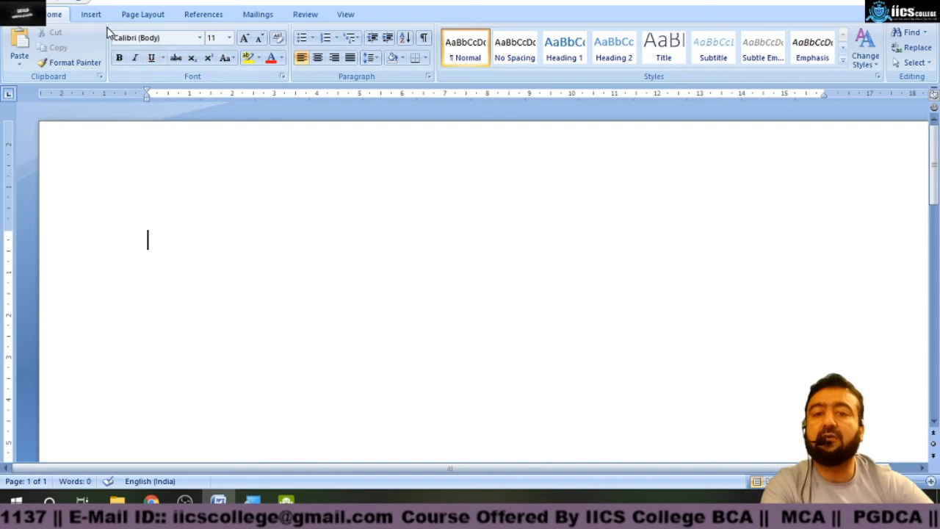
Insert a table with 6 columns and 5 rows.
click(97, 17)
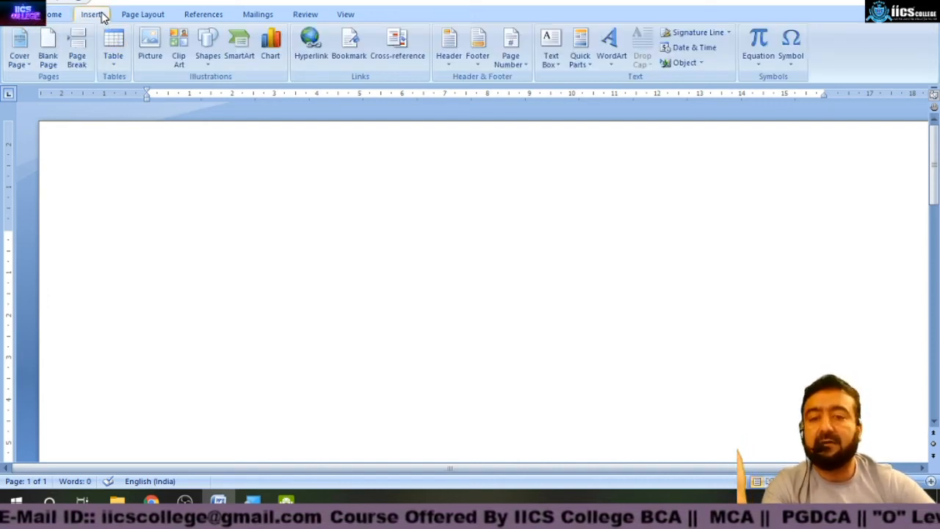
click(114, 51)
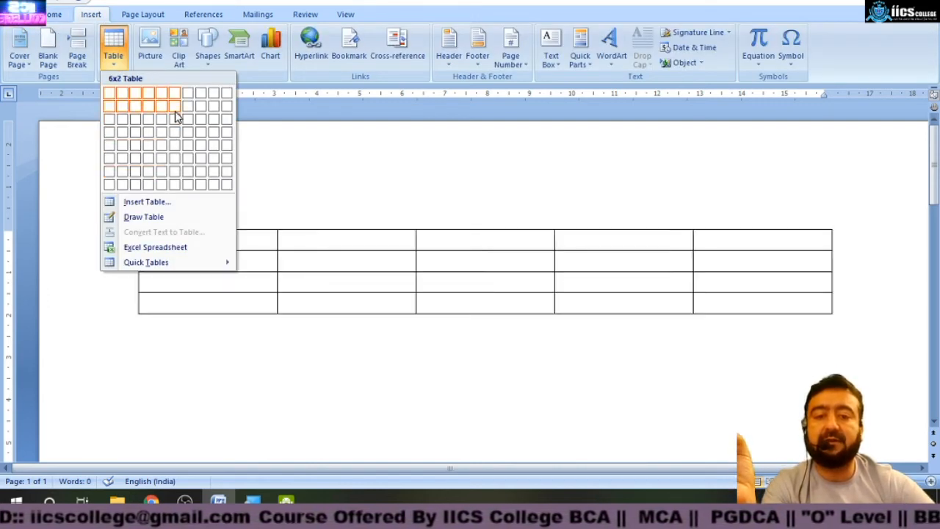
click(174, 152)
Fill the header row with Name, Mob, Address, Class, Section and Subject.
text(NAm)
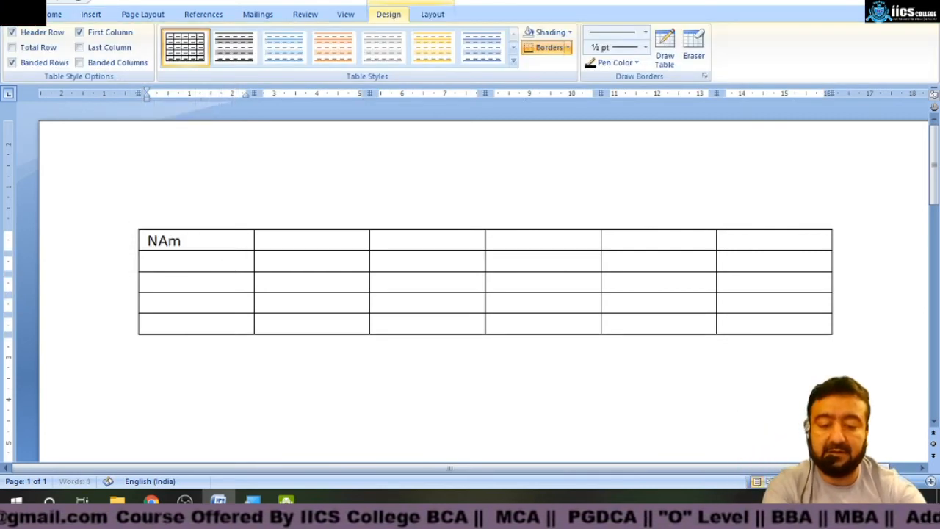
text(e)
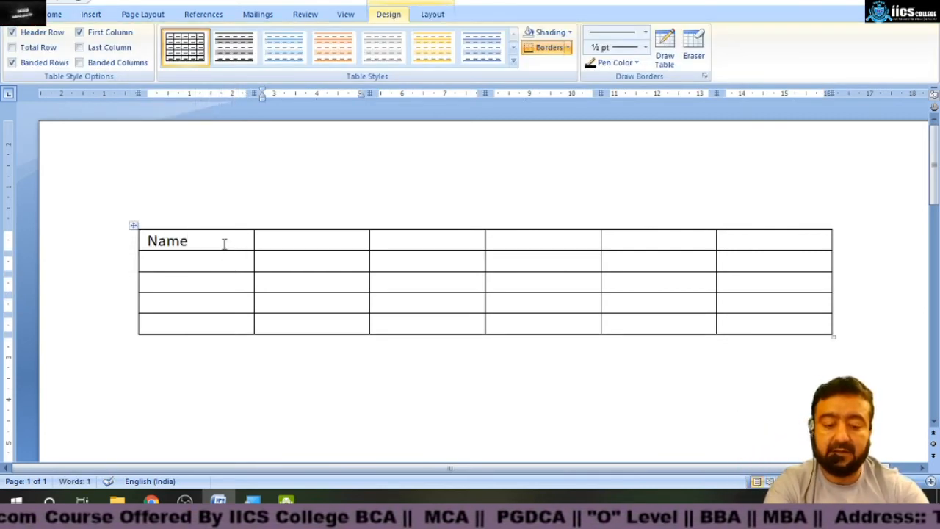
key(Tab)
text(Mo)
key(Tab)
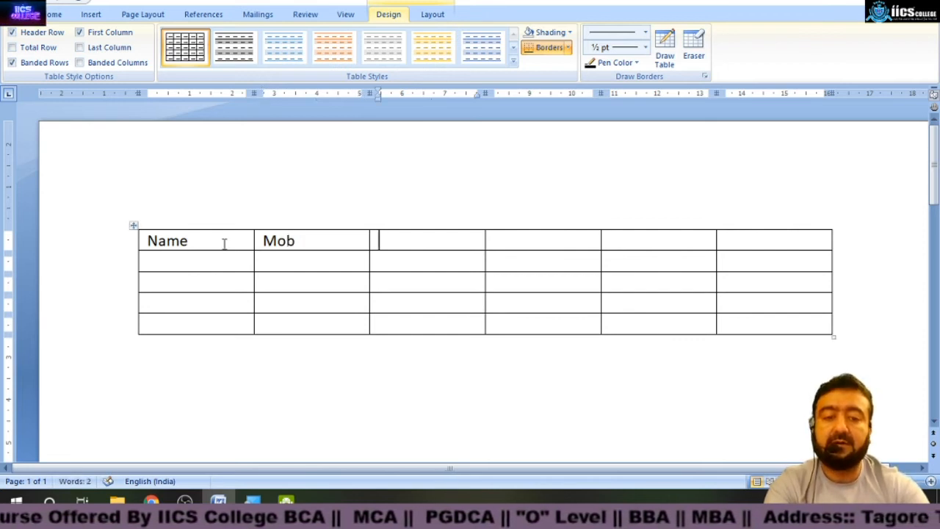
key(Tab)
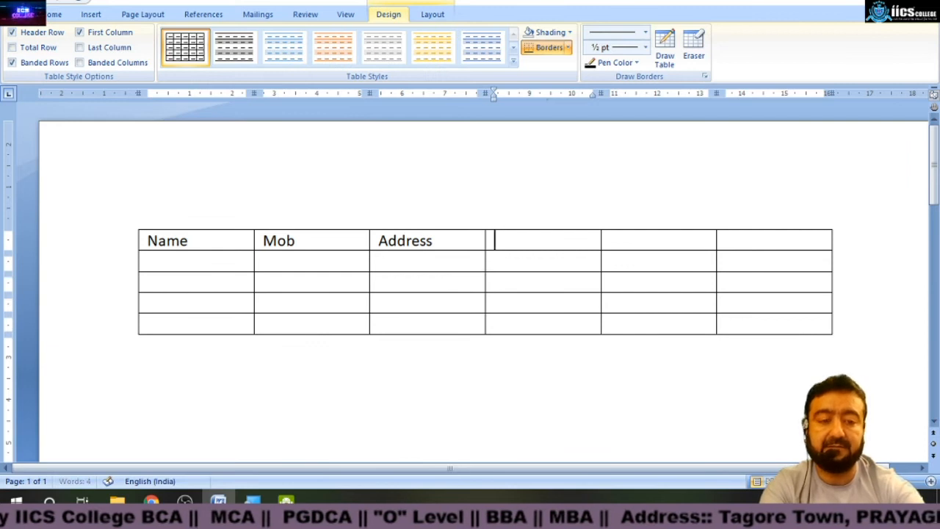
key(Tab)
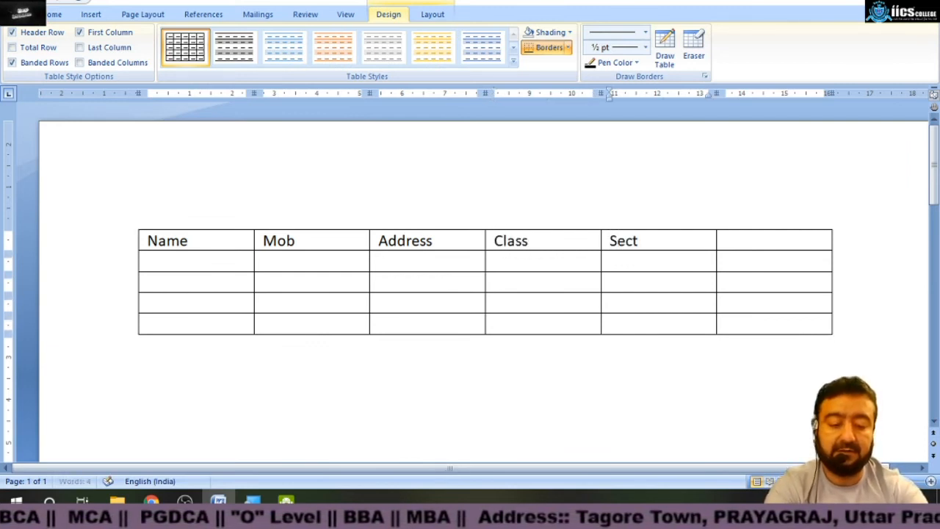
key(Tab)
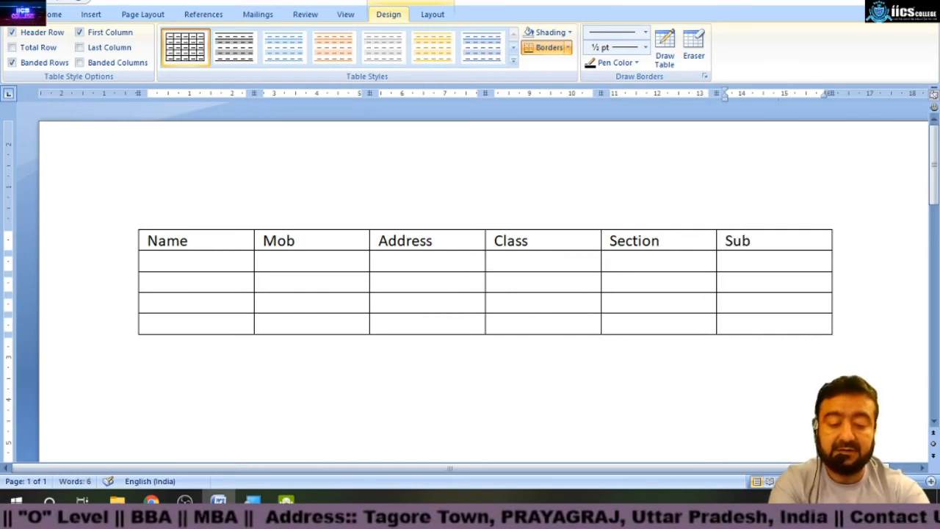
key(Right)
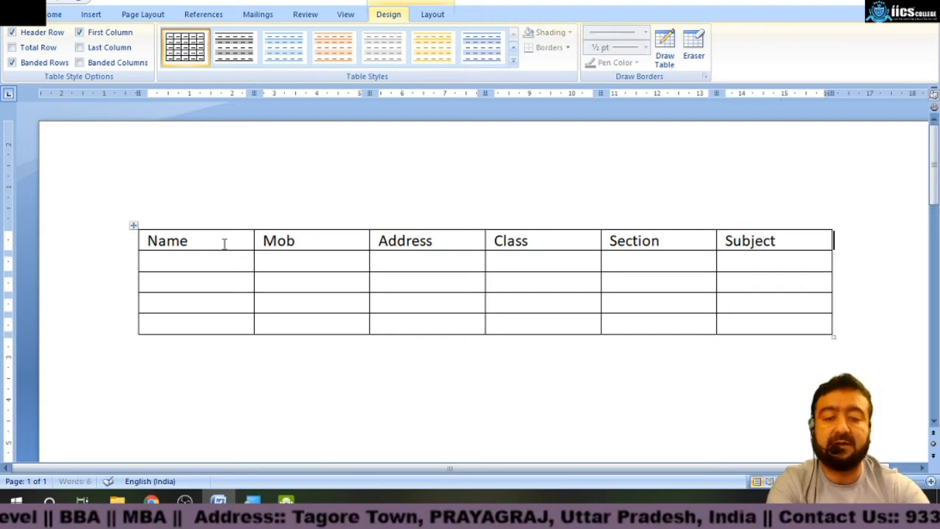
Fill the first data row with a student's name, mobile number, address, class 8, section D and subject Maths.
click(175, 269)
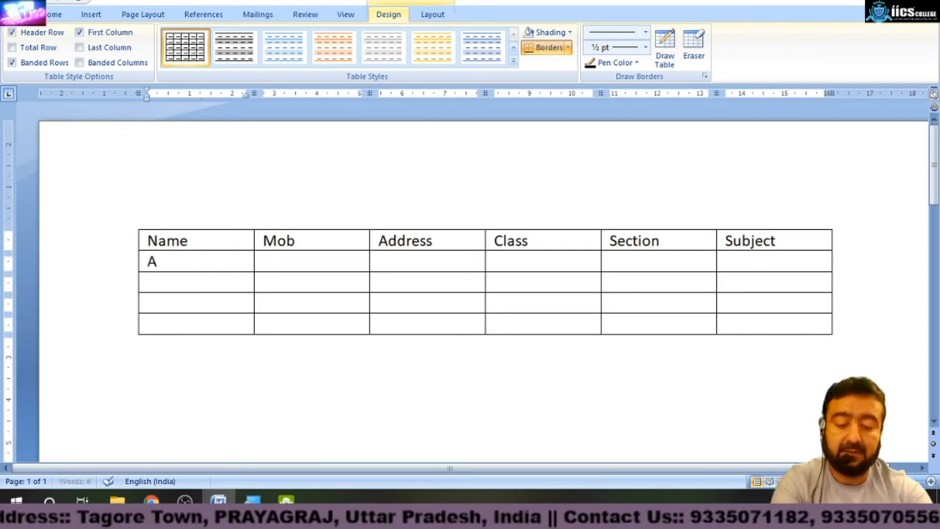
key(Tab)
key(Tab)
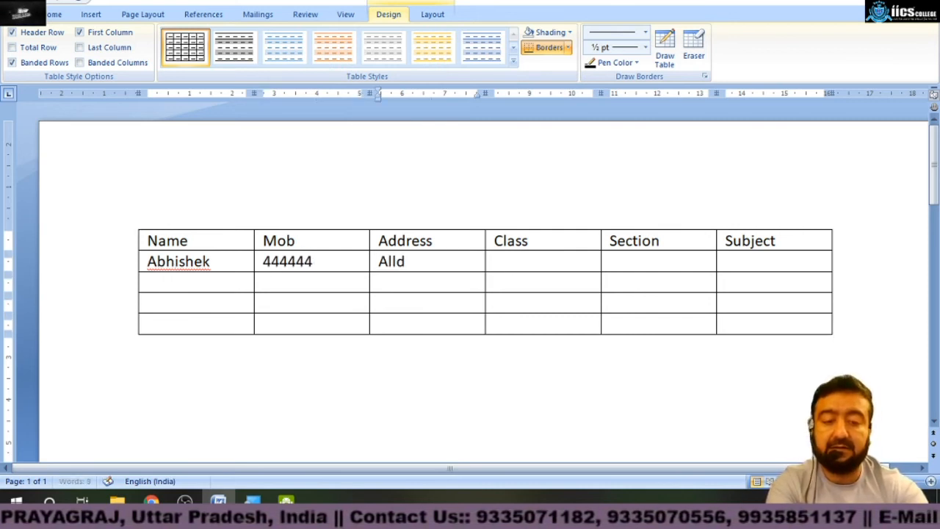
key(Tab)
text(8)
key(Tab)
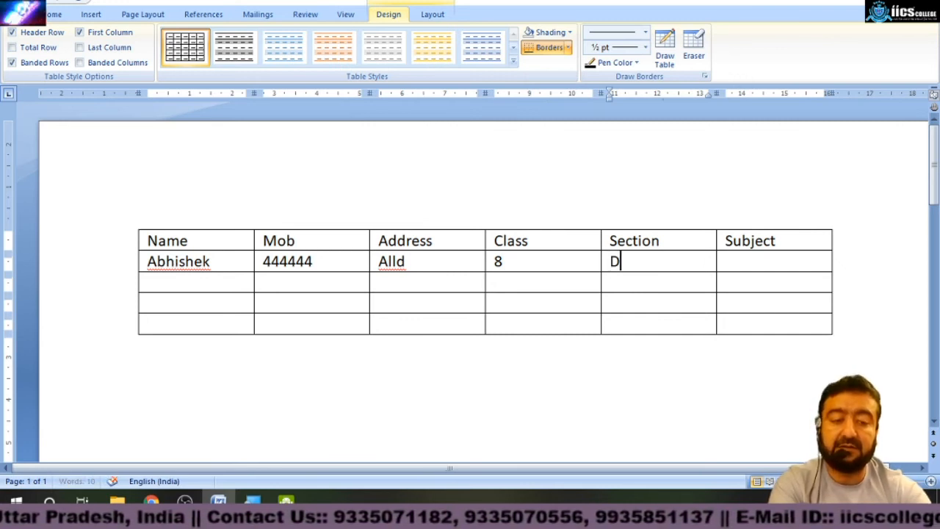
key(Tab)
text(Ma)
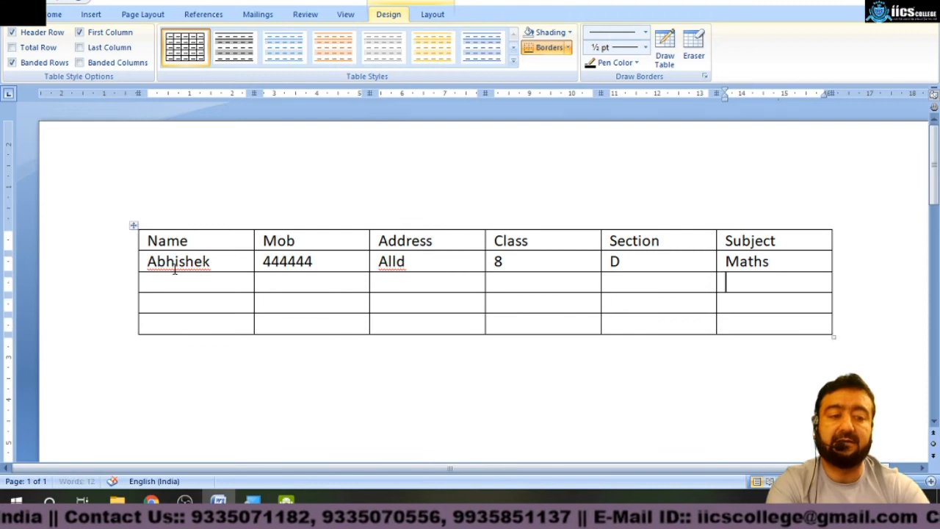
Copy the first student row's data into the three remaining rows of the table.
key(Left)
key(Left)
key(Left)
key(Left)
key(Left)
key(Left)
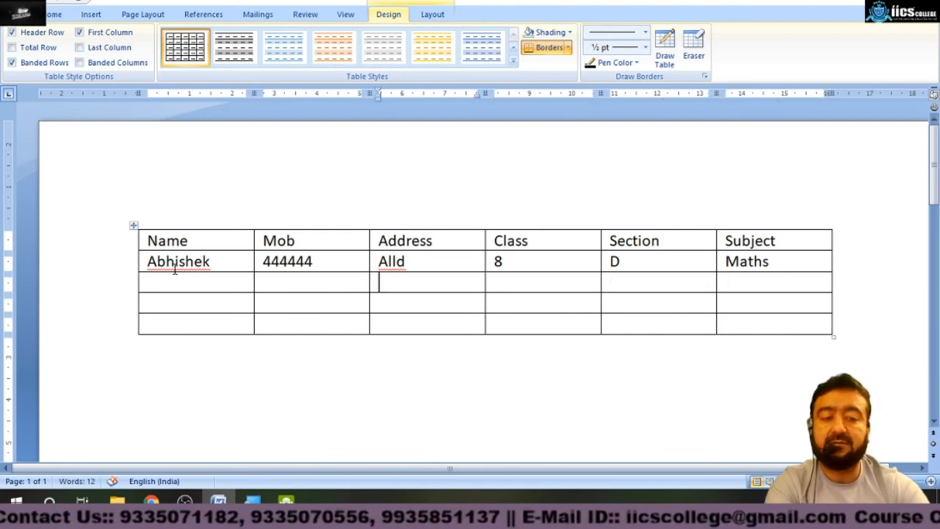
key(Up)
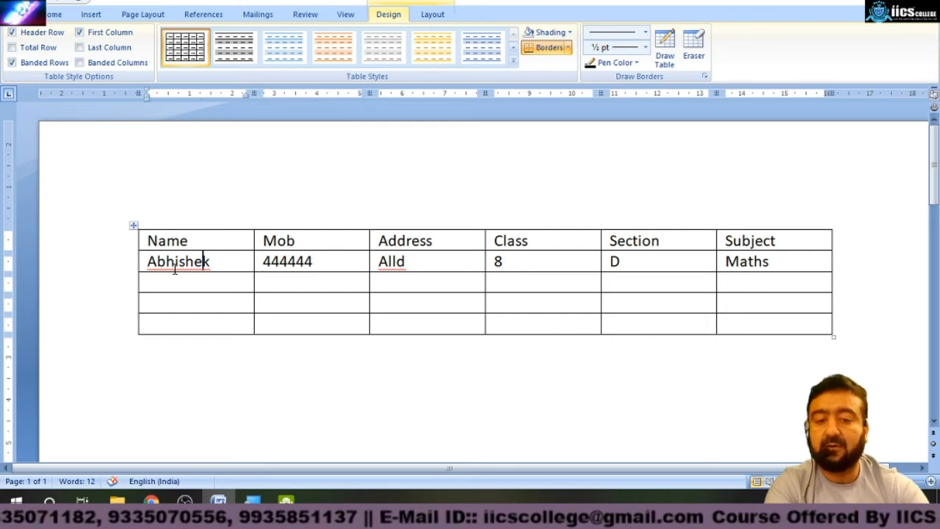
key(shift+Right)
key(shift+Right)
key(shift+Right)
key(shift+Right)
key(shift+Right)
key(shift+Right)
key(shift+Right)
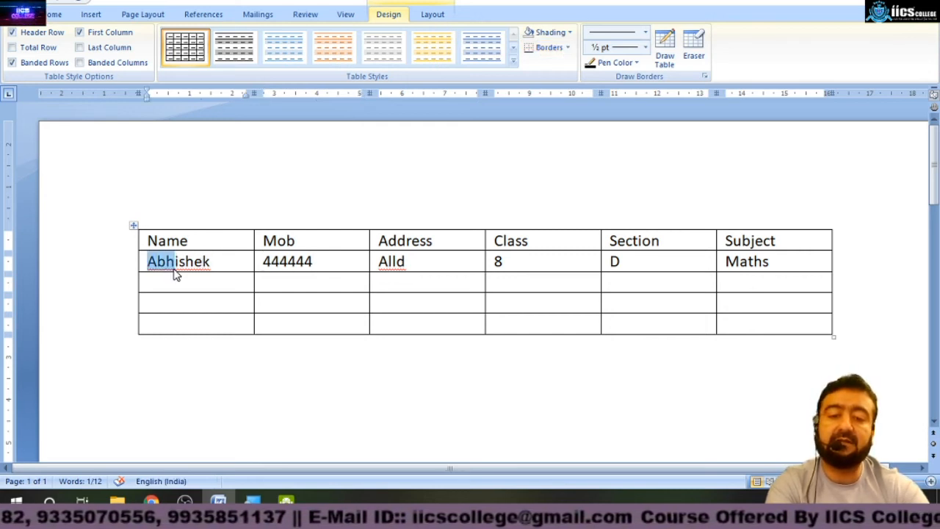
key(shift+Left)
key(shift+Right)
key(ctrl+c)
click(175, 273)
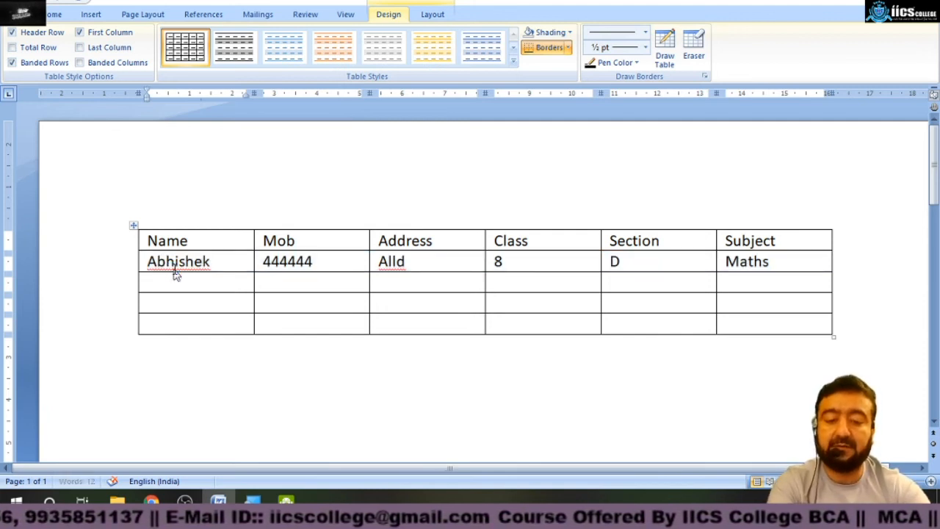
key(ctrl+v)
key(ctrl+v)
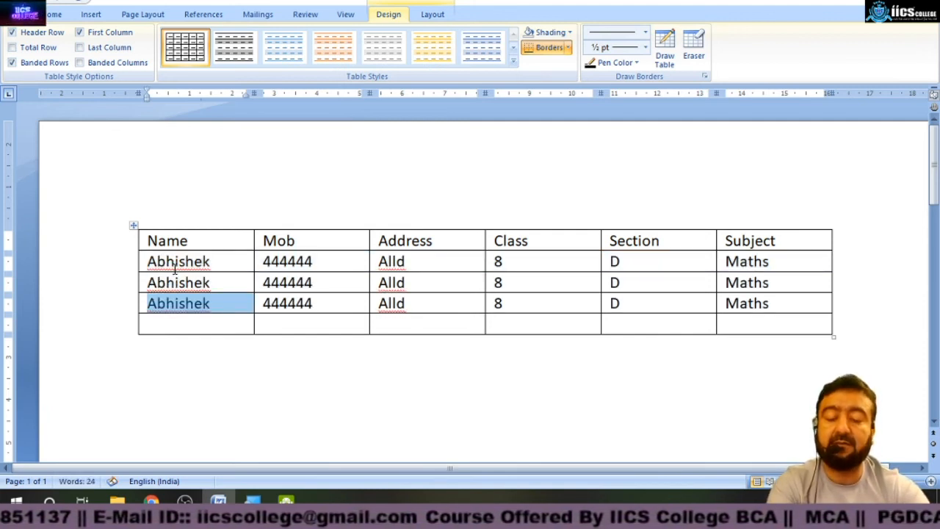
key(ctrl+v)
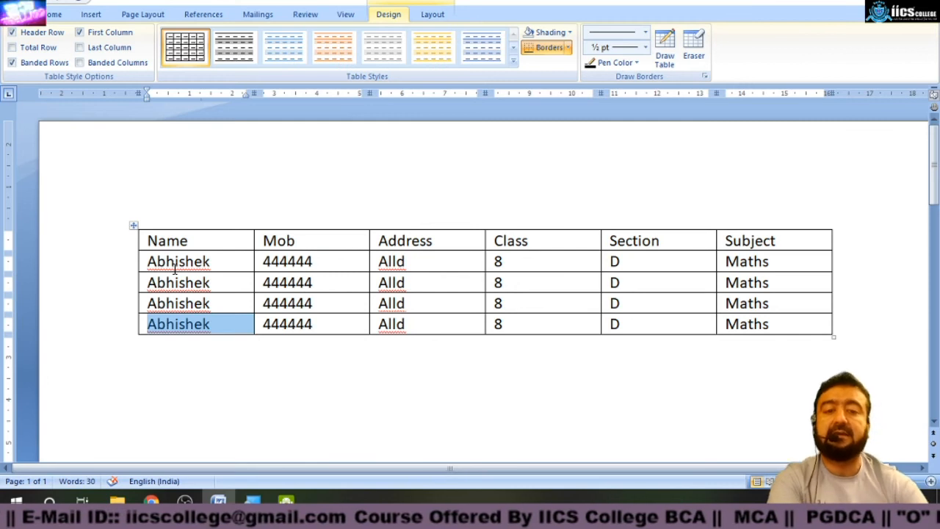
Select the whole table and apply a light blue banded table style.
click(219, 345)
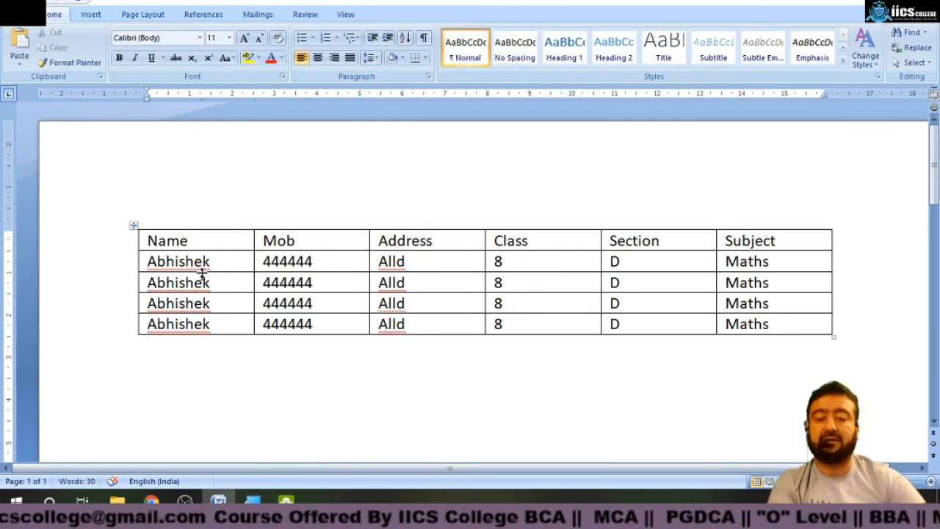
click(134, 228)
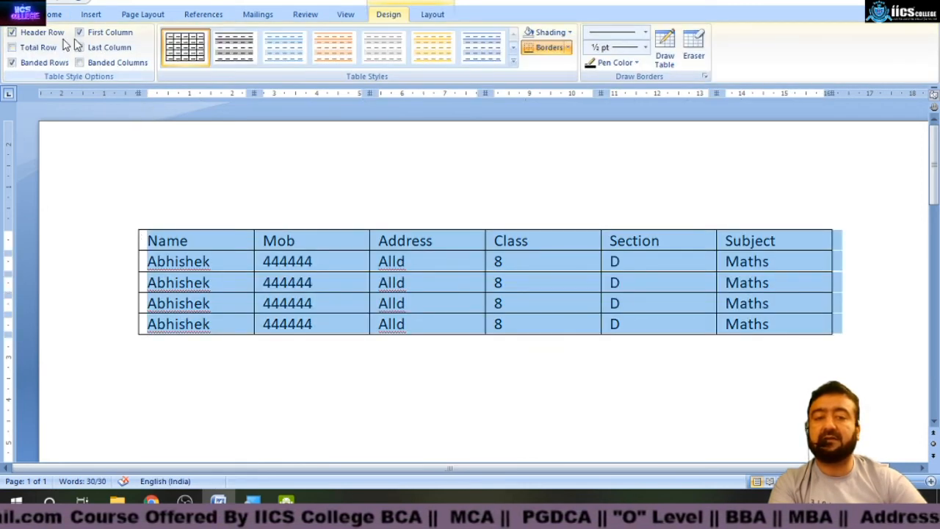
click(230, 222)
click(288, 414)
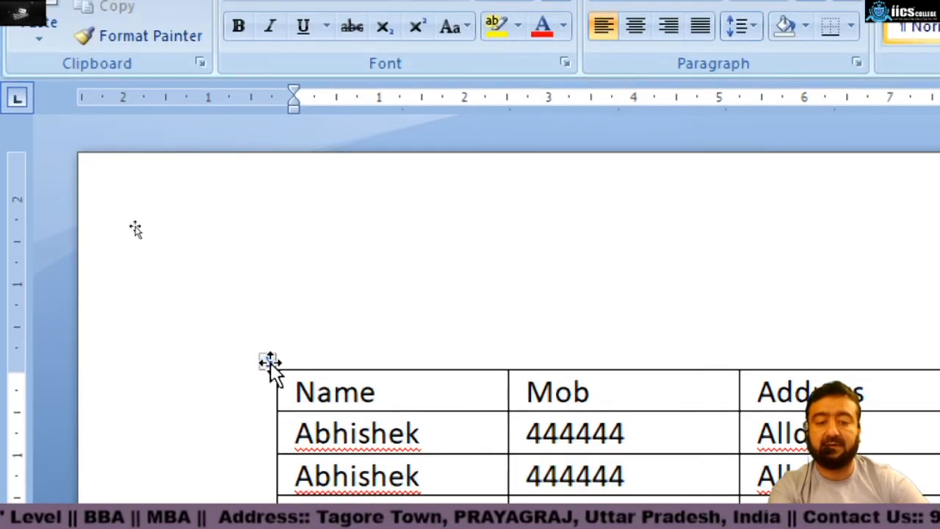
click(270, 361)
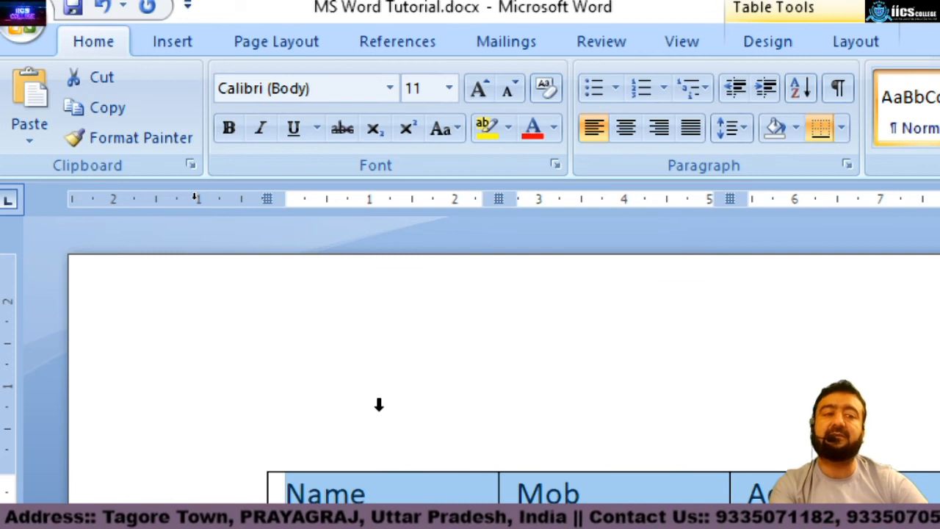
click(768, 45)
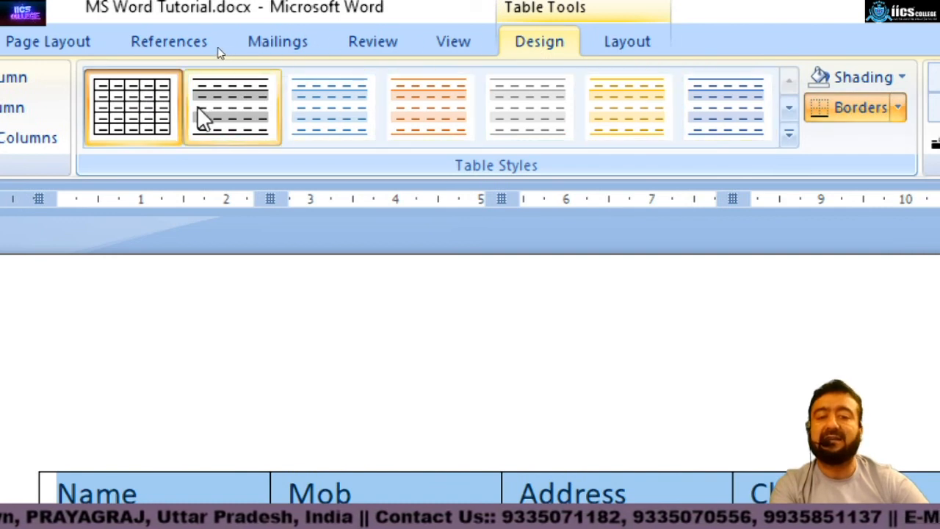
click(334, 114)
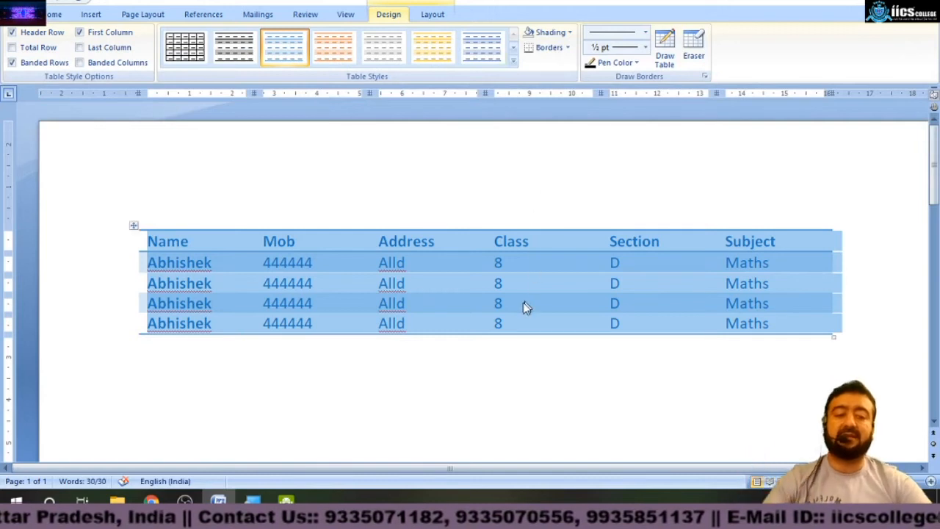
click(497, 422)
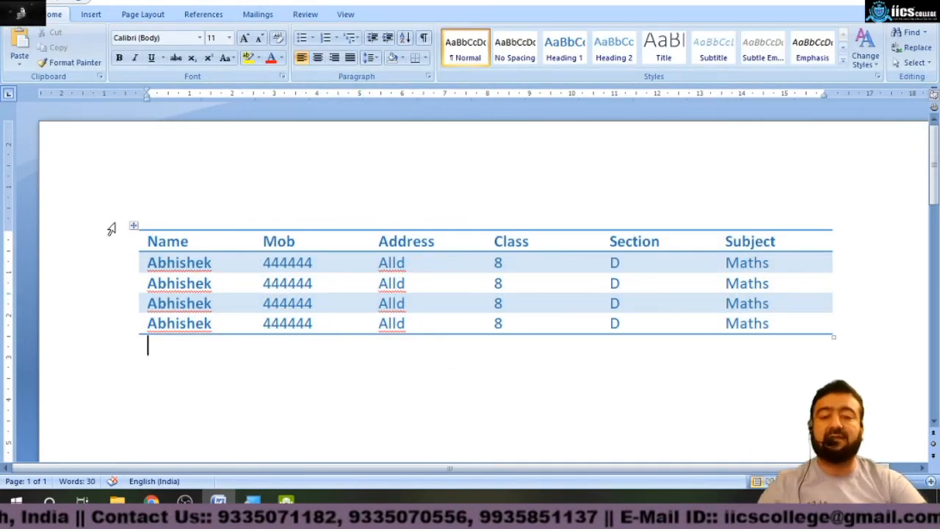
Apply a blue table style with a filled header row from the full style gallery.
click(135, 229)
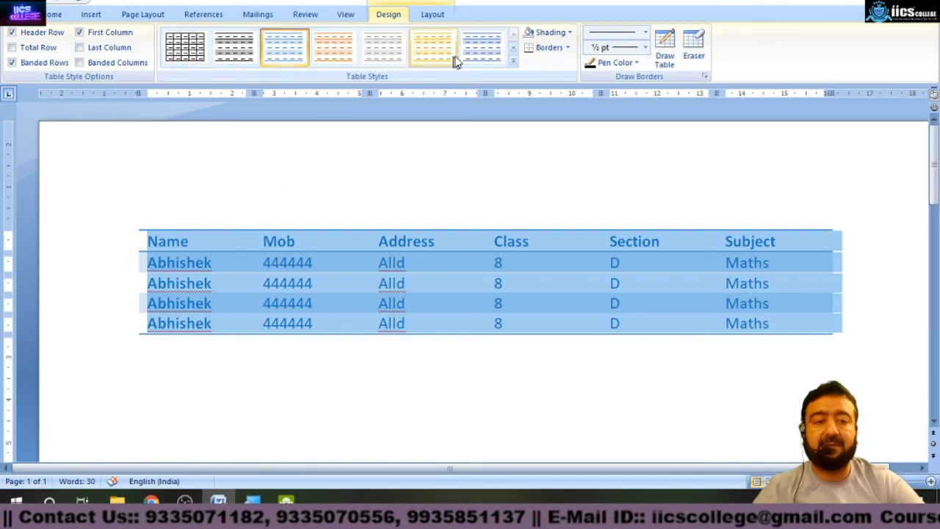
click(514, 64)
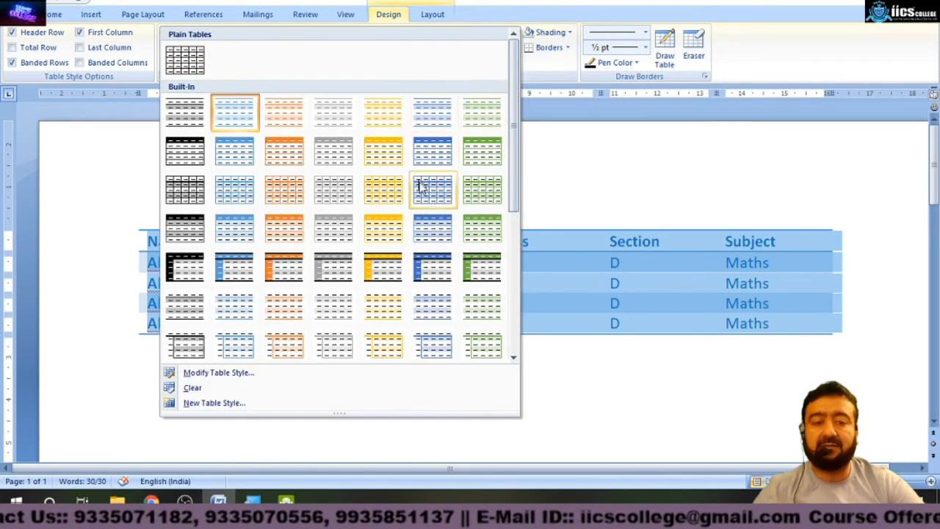
click(615, 380)
click(453, 390)
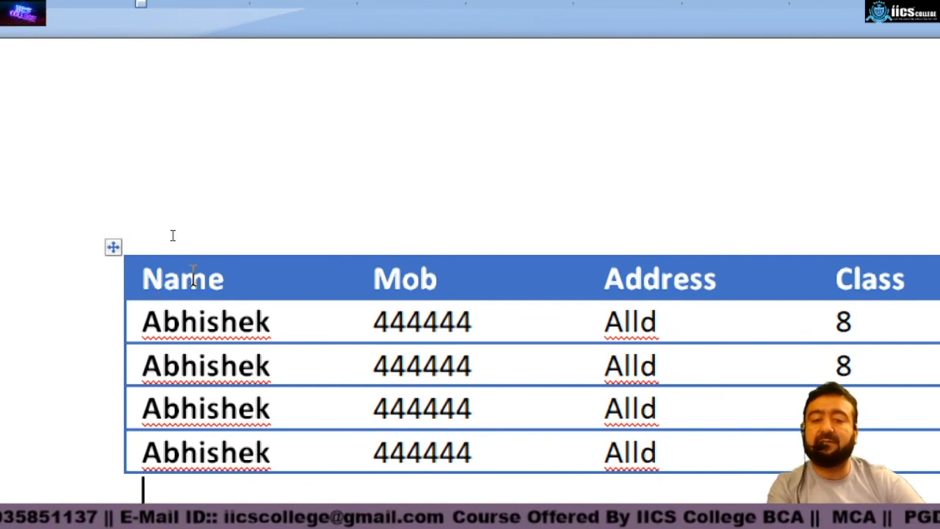
Apply a table style with a black header row and black grid lines to the whole table.
click(108, 247)
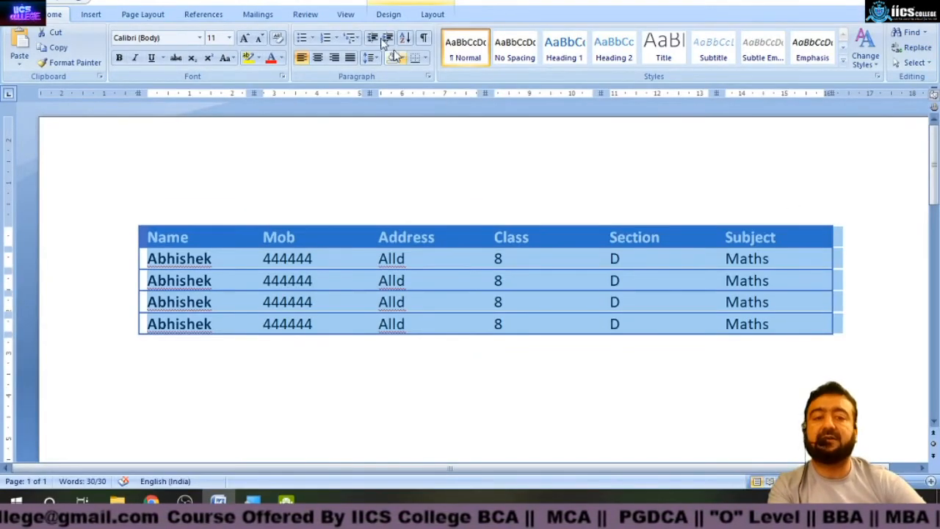
click(386, 16)
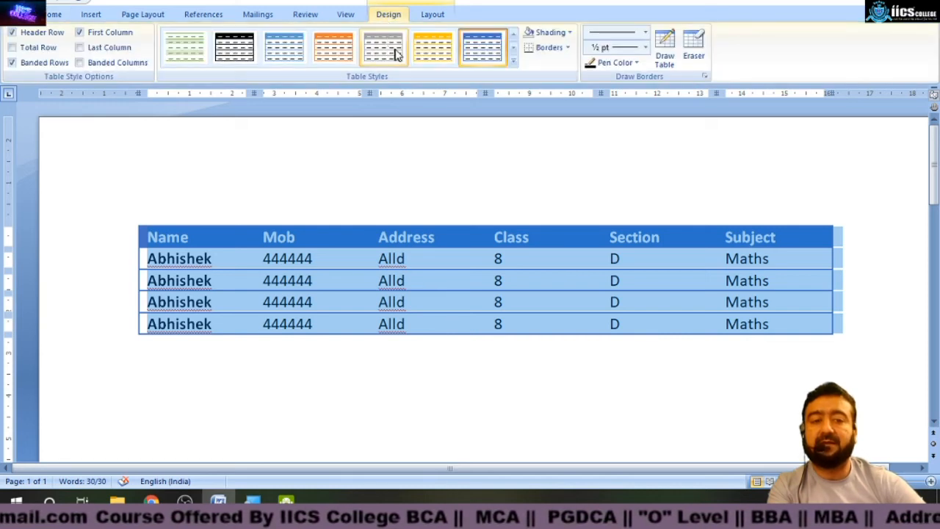
click(513, 62)
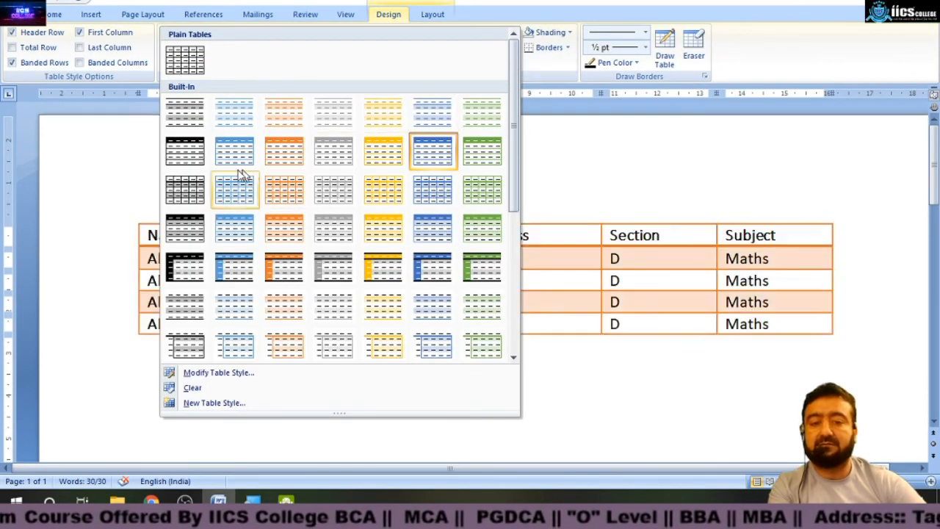
click(189, 152)
click(288, 352)
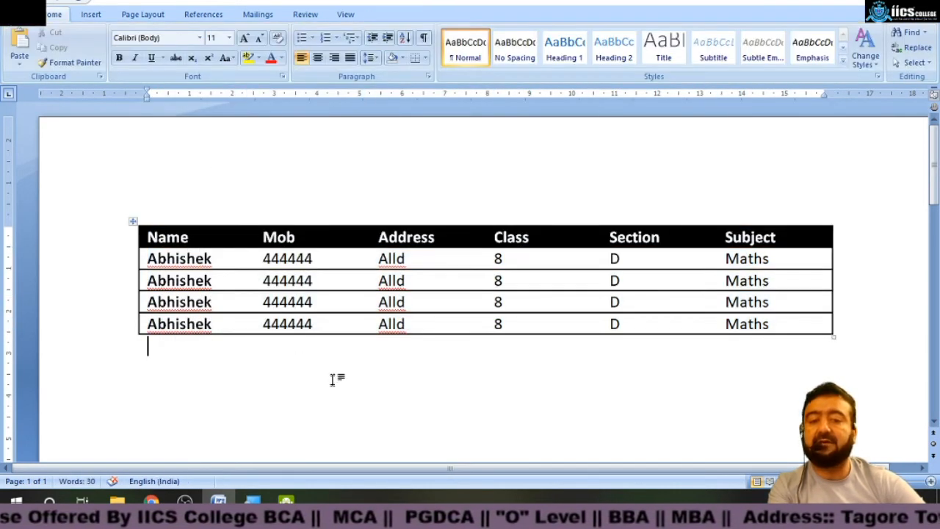